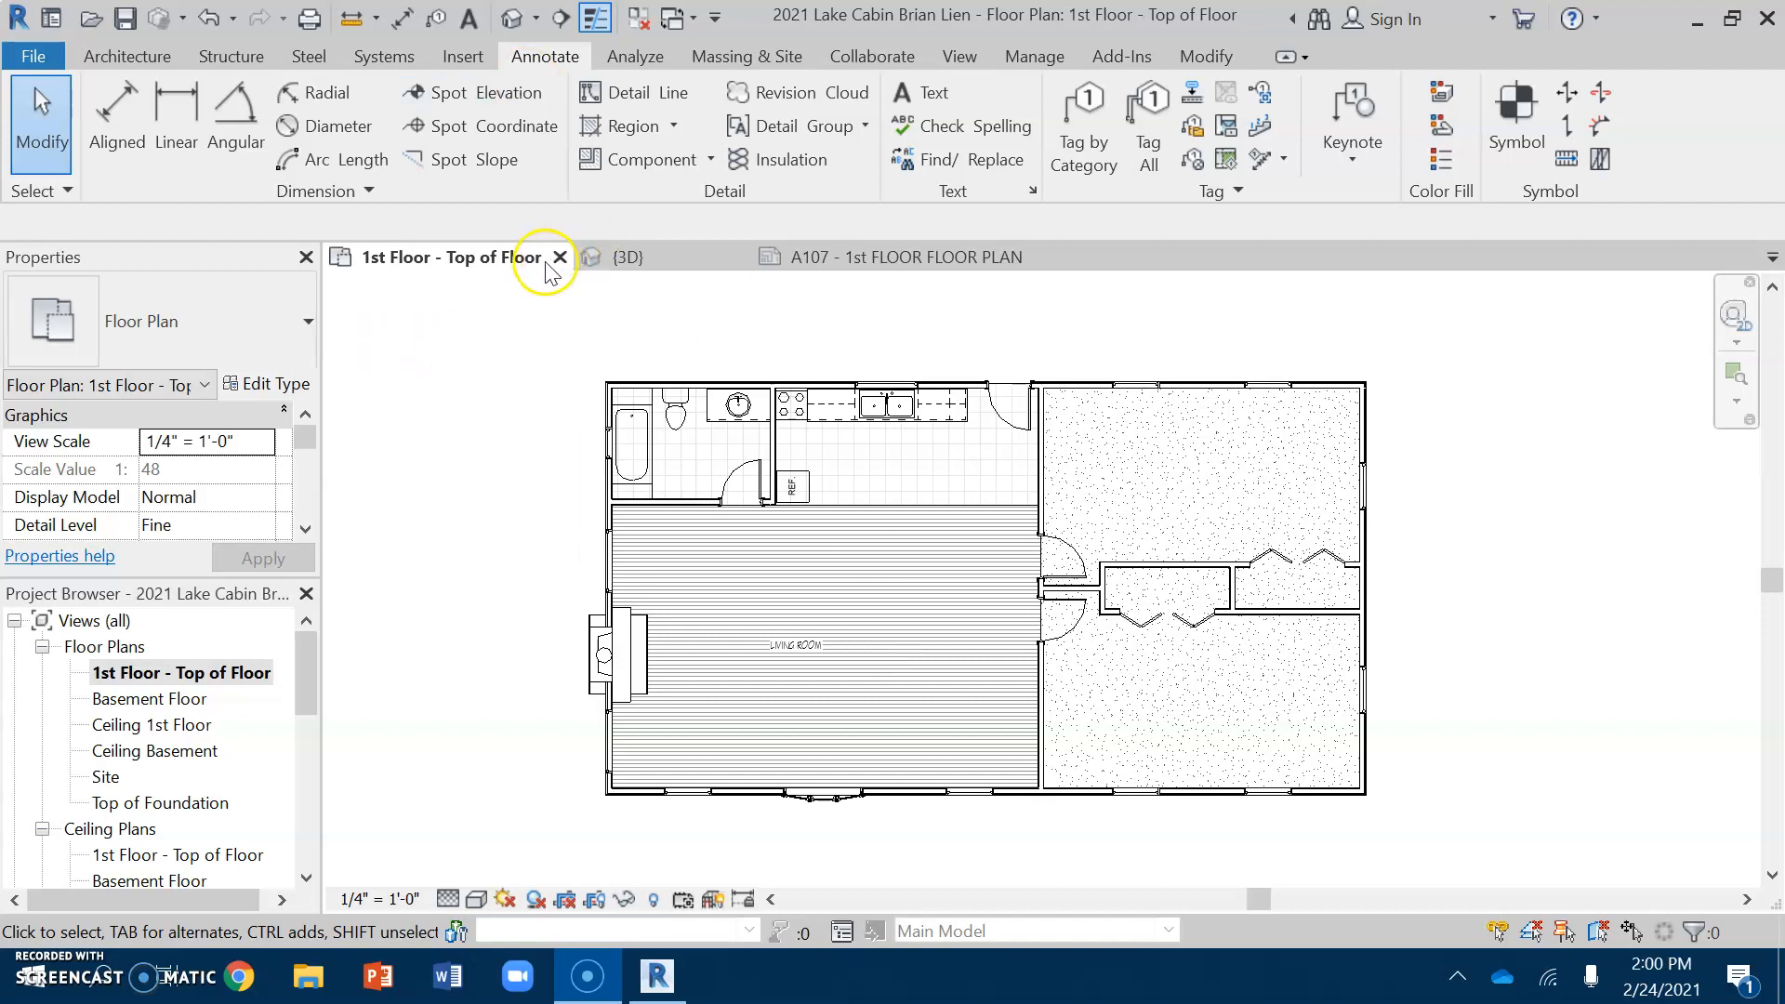
# On sheet A107 - 1st FLOOR FLOOR PLAN, move the floor plan viewport so the plan sits inside the title block border
pyautogui.click(632, 258)
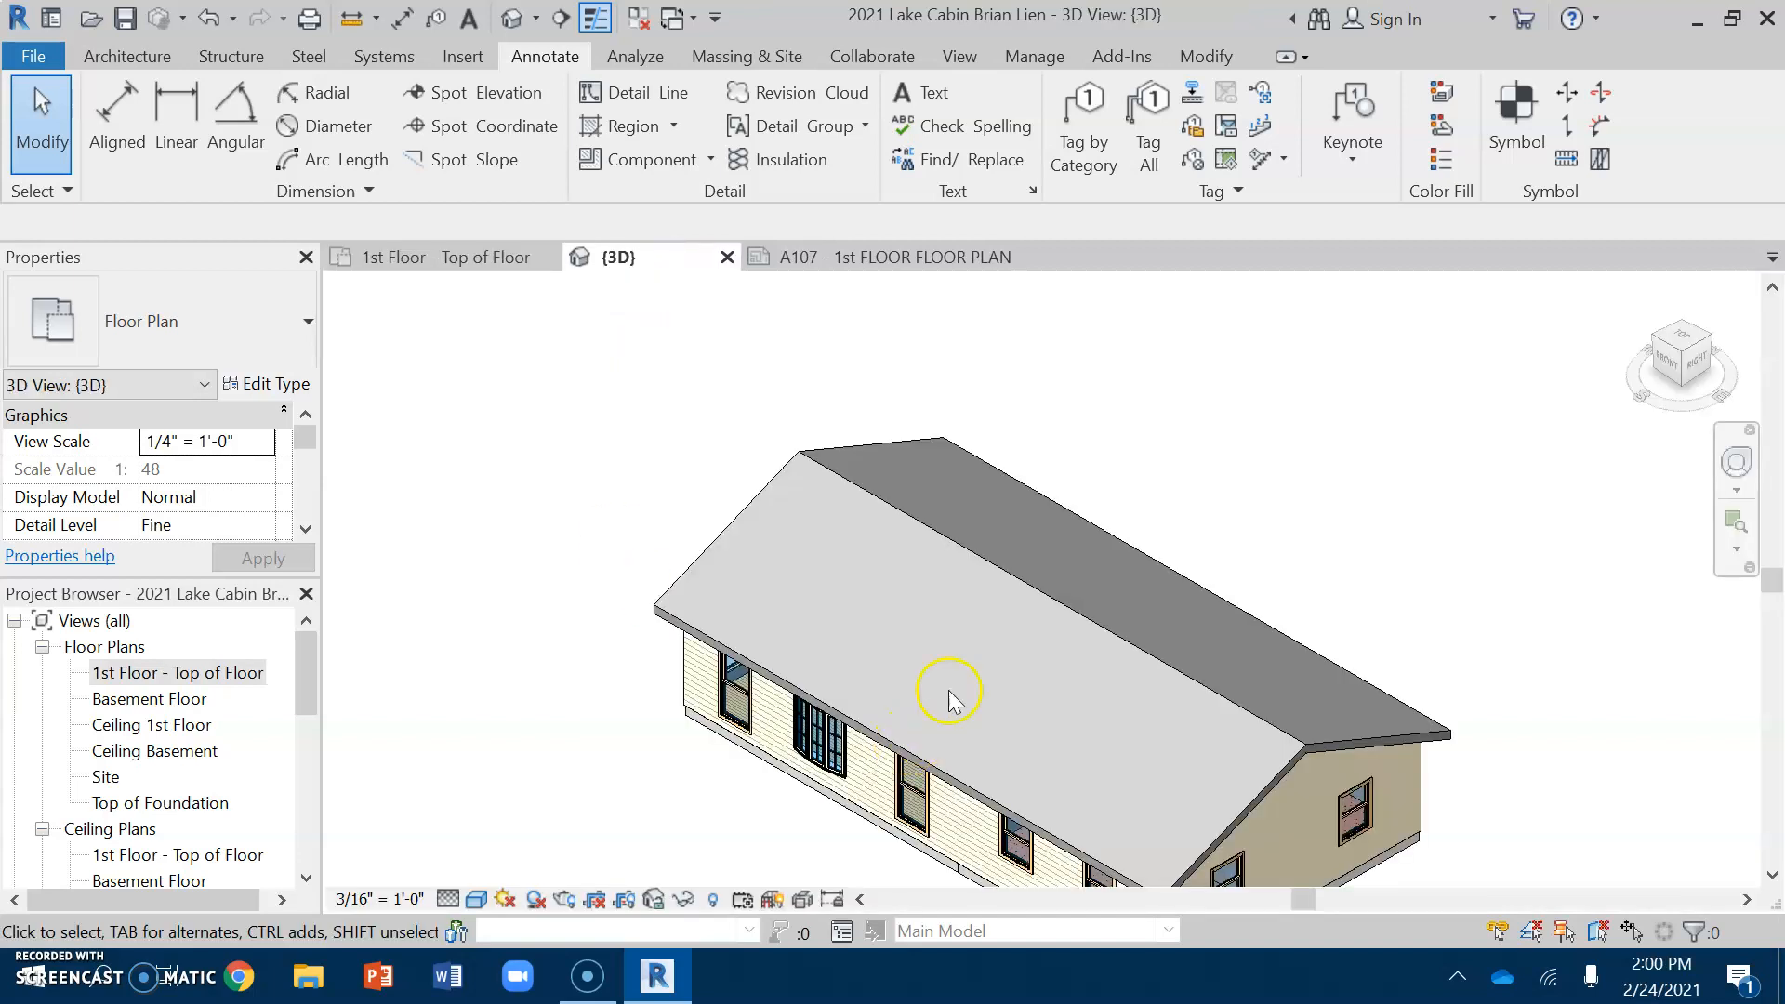
pyautogui.click(898, 257)
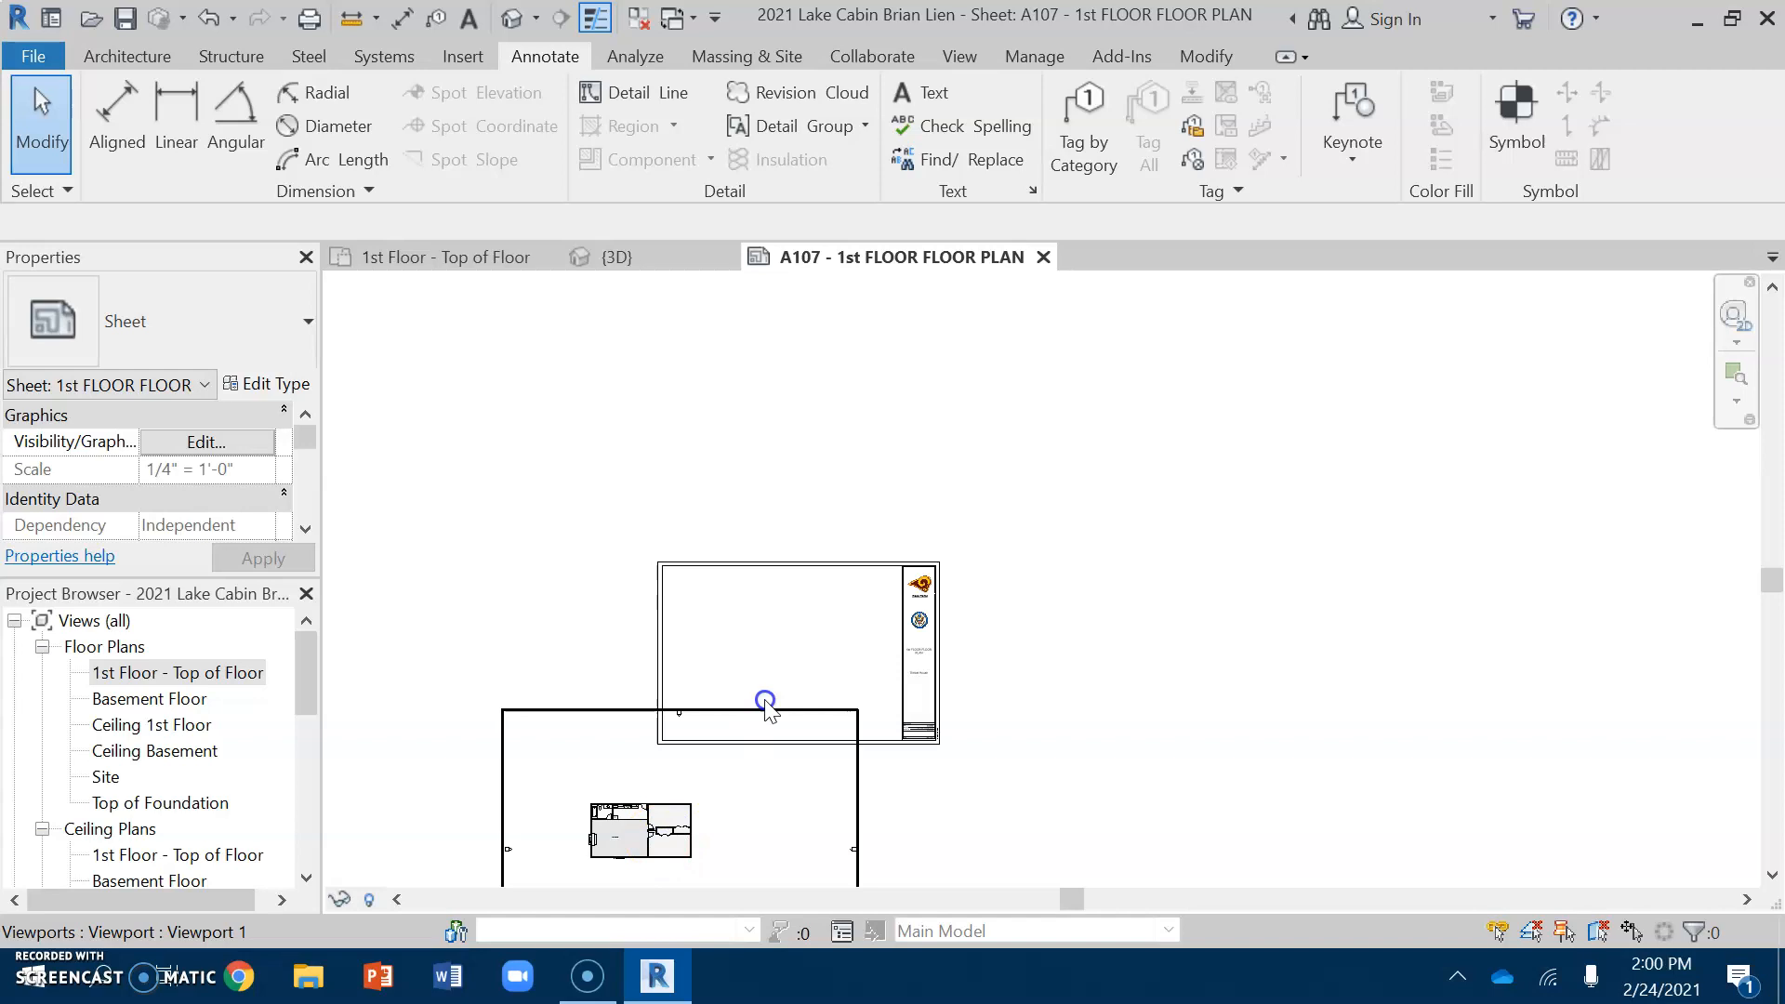
pyautogui.moveTo(786, 661); pyautogui.dragTo(781, 673)
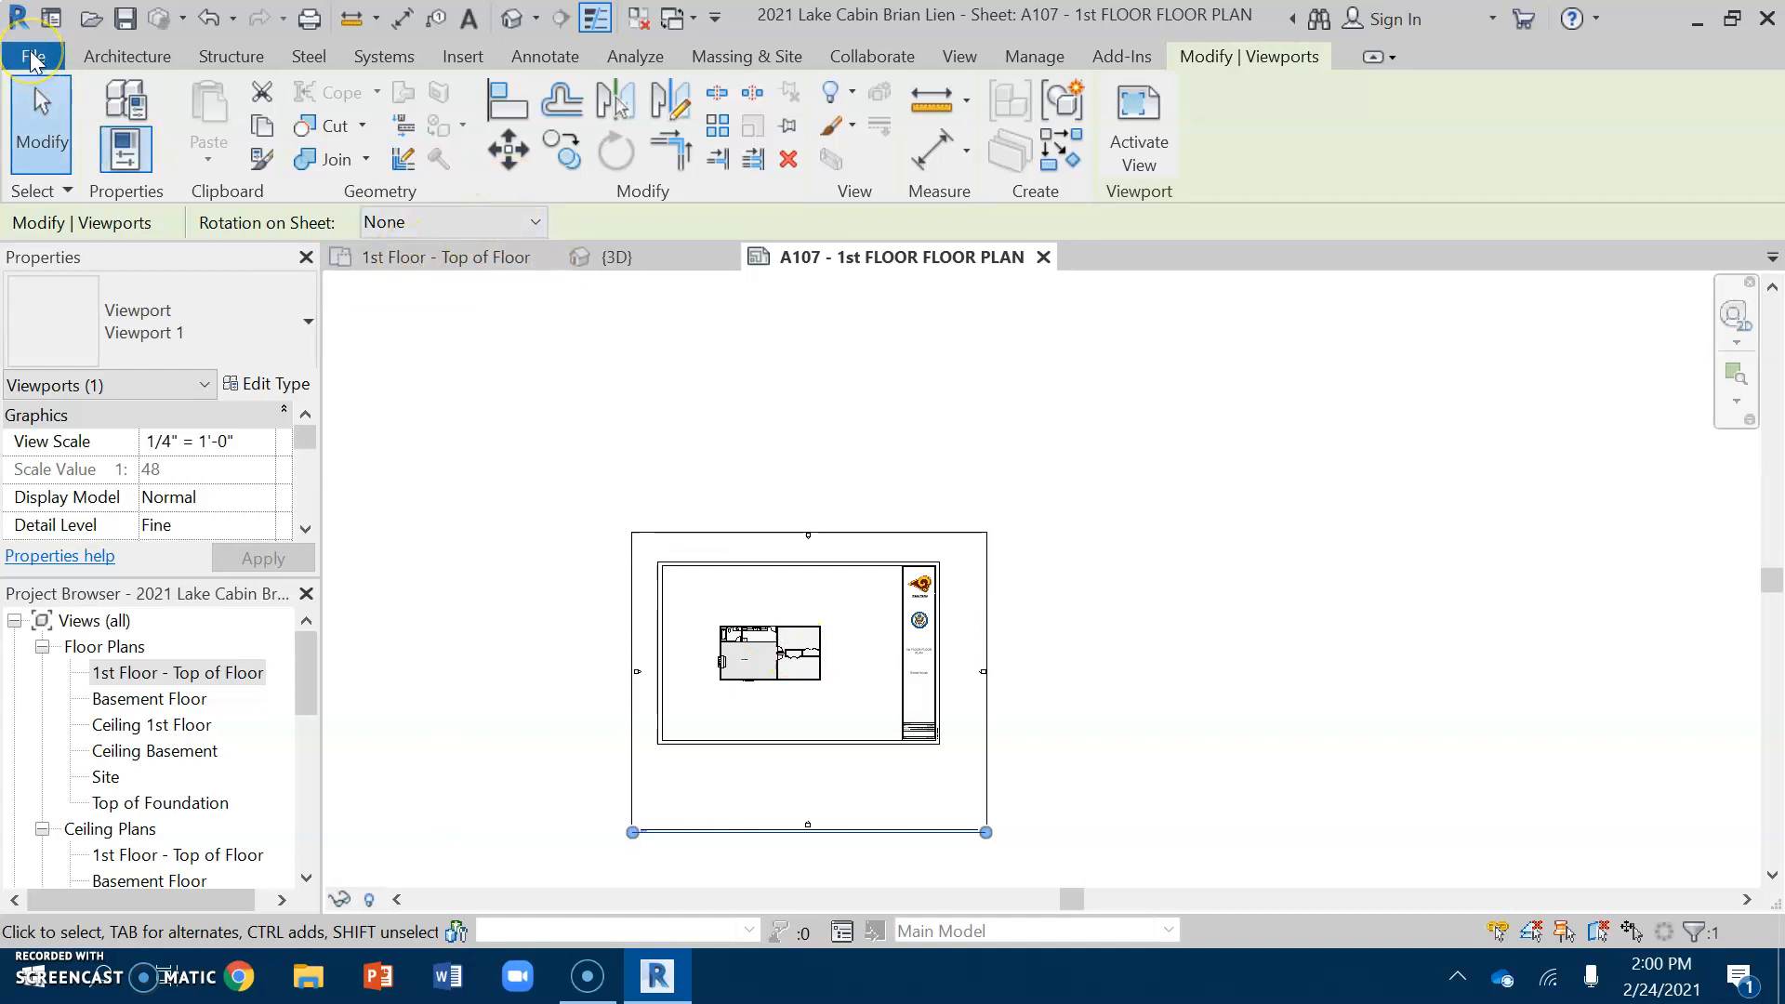
# Save the lake cabin project and close all of its open views
pyautogui.click(1043, 258)
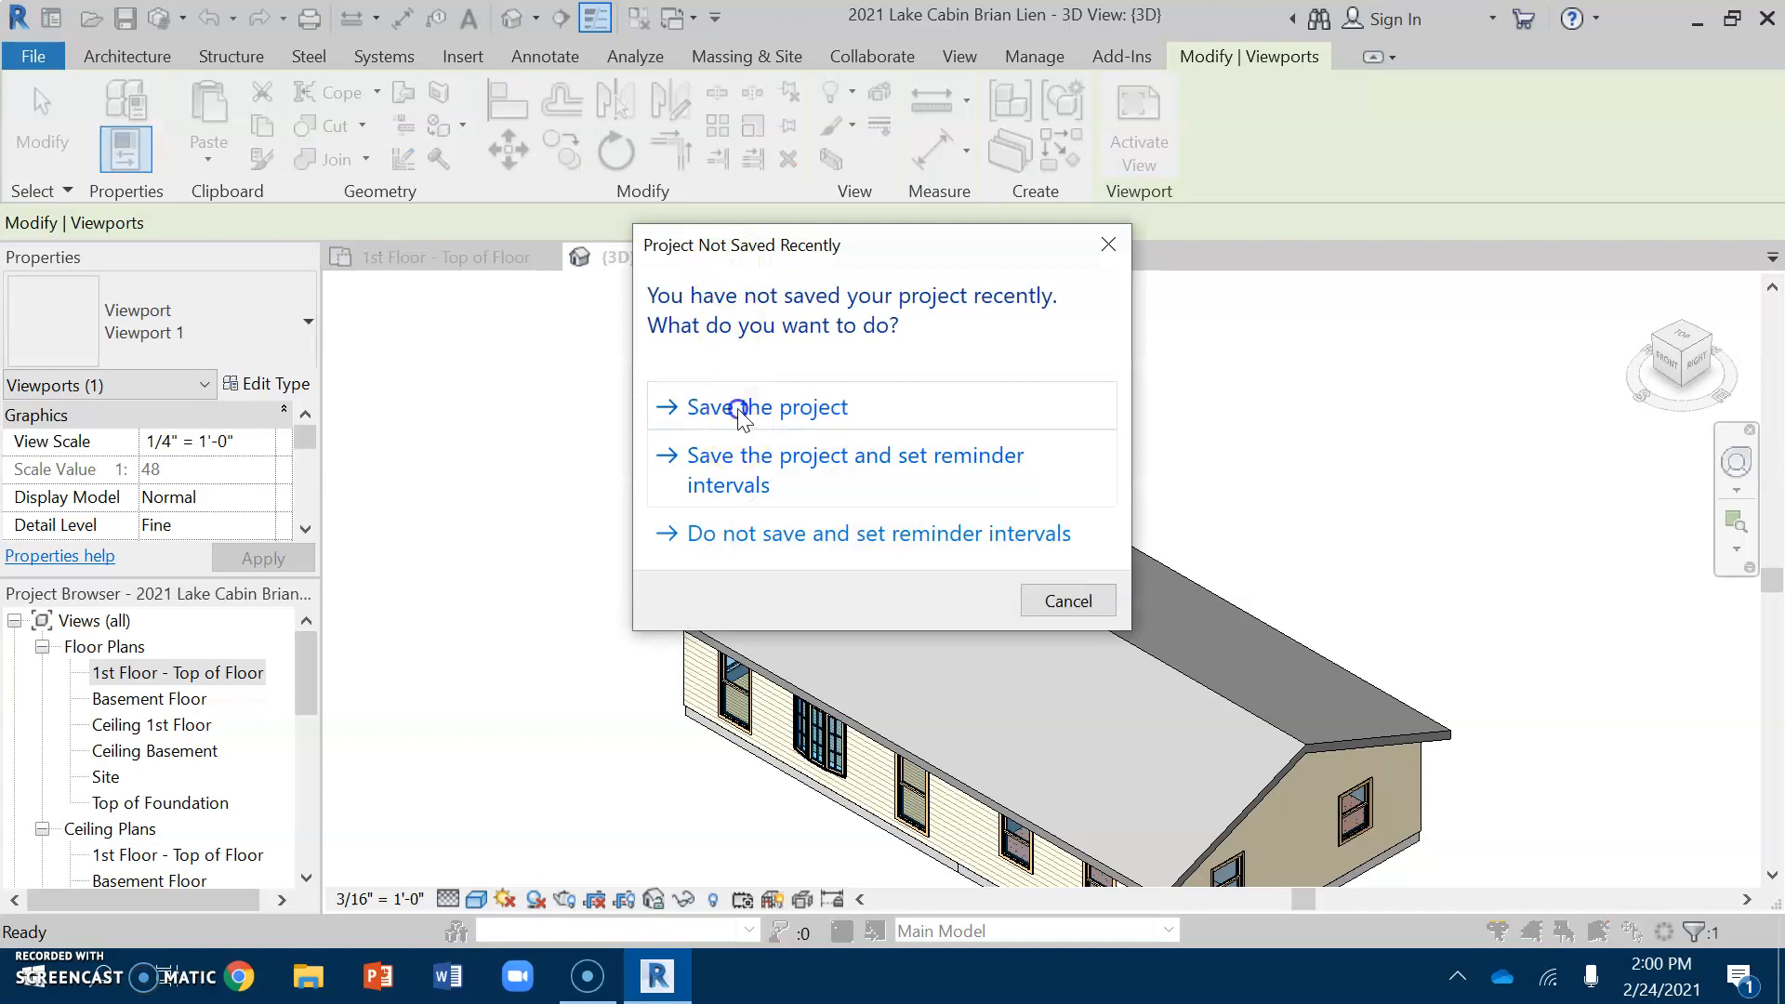
pyautogui.click(739, 409)
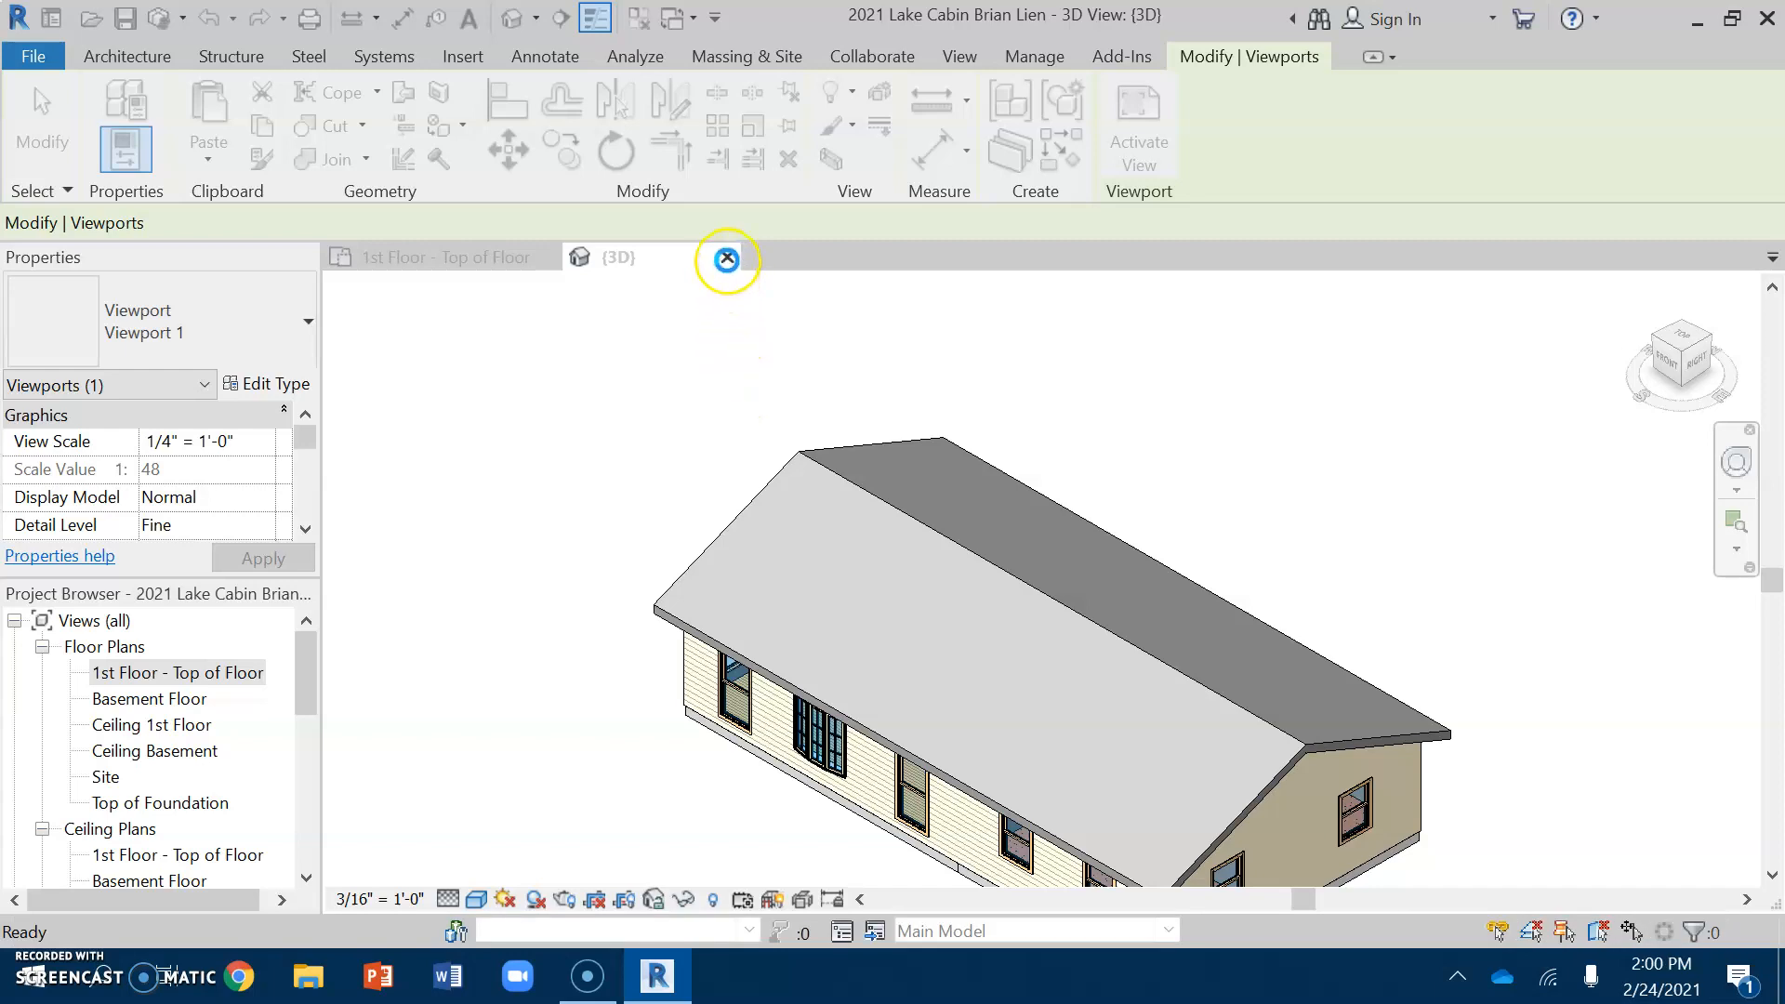
pyautogui.click(727, 259)
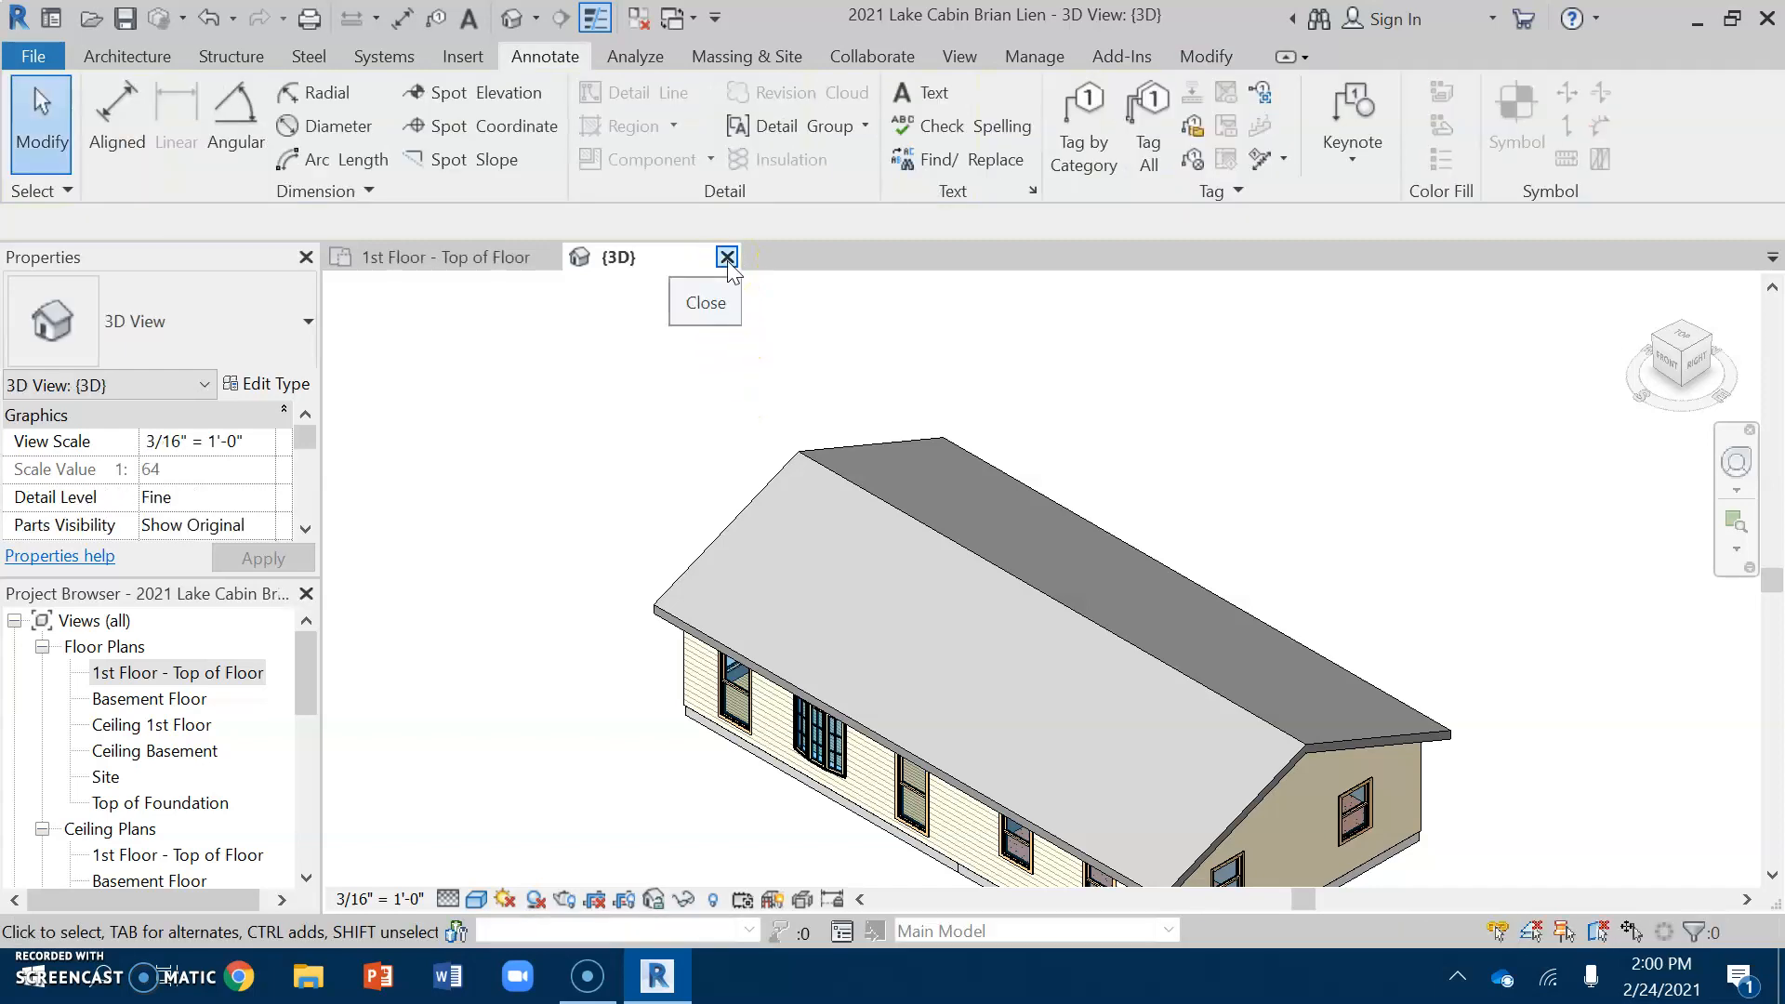
pyautogui.click(727, 258)
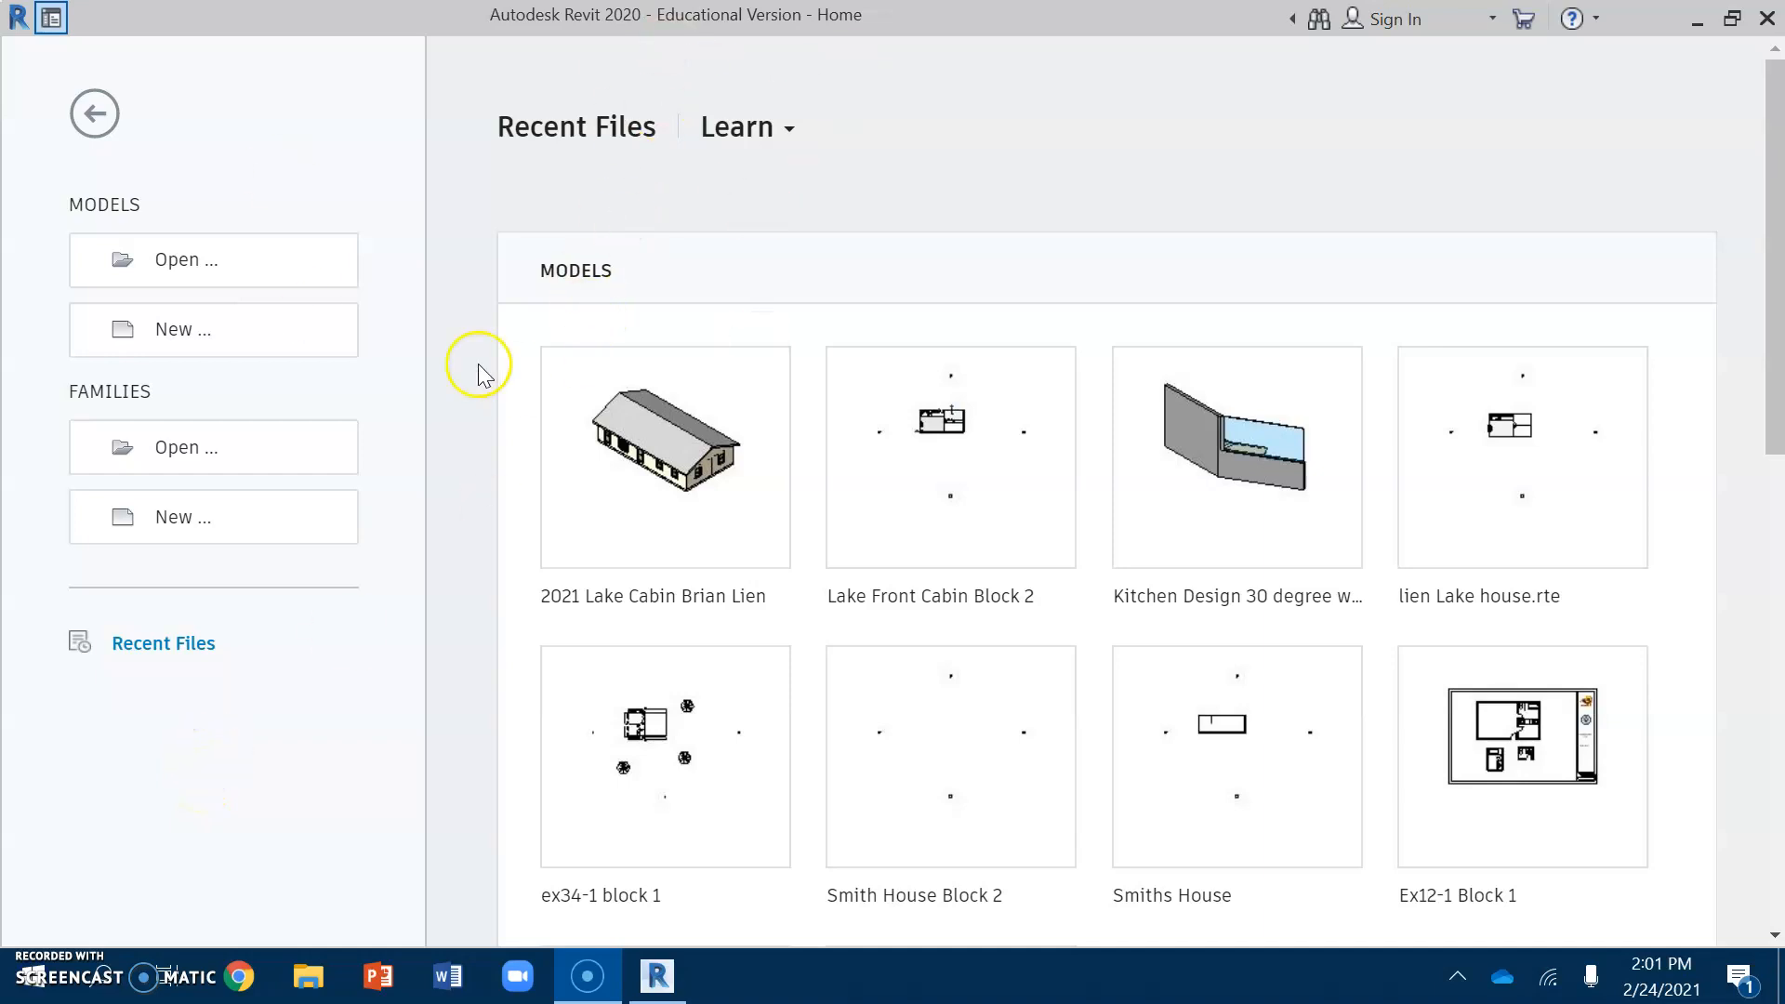
# Create a new project from the Ross_Title_Block_Ranch.rte template stored in the Documents folder
pyautogui.click(239, 348)
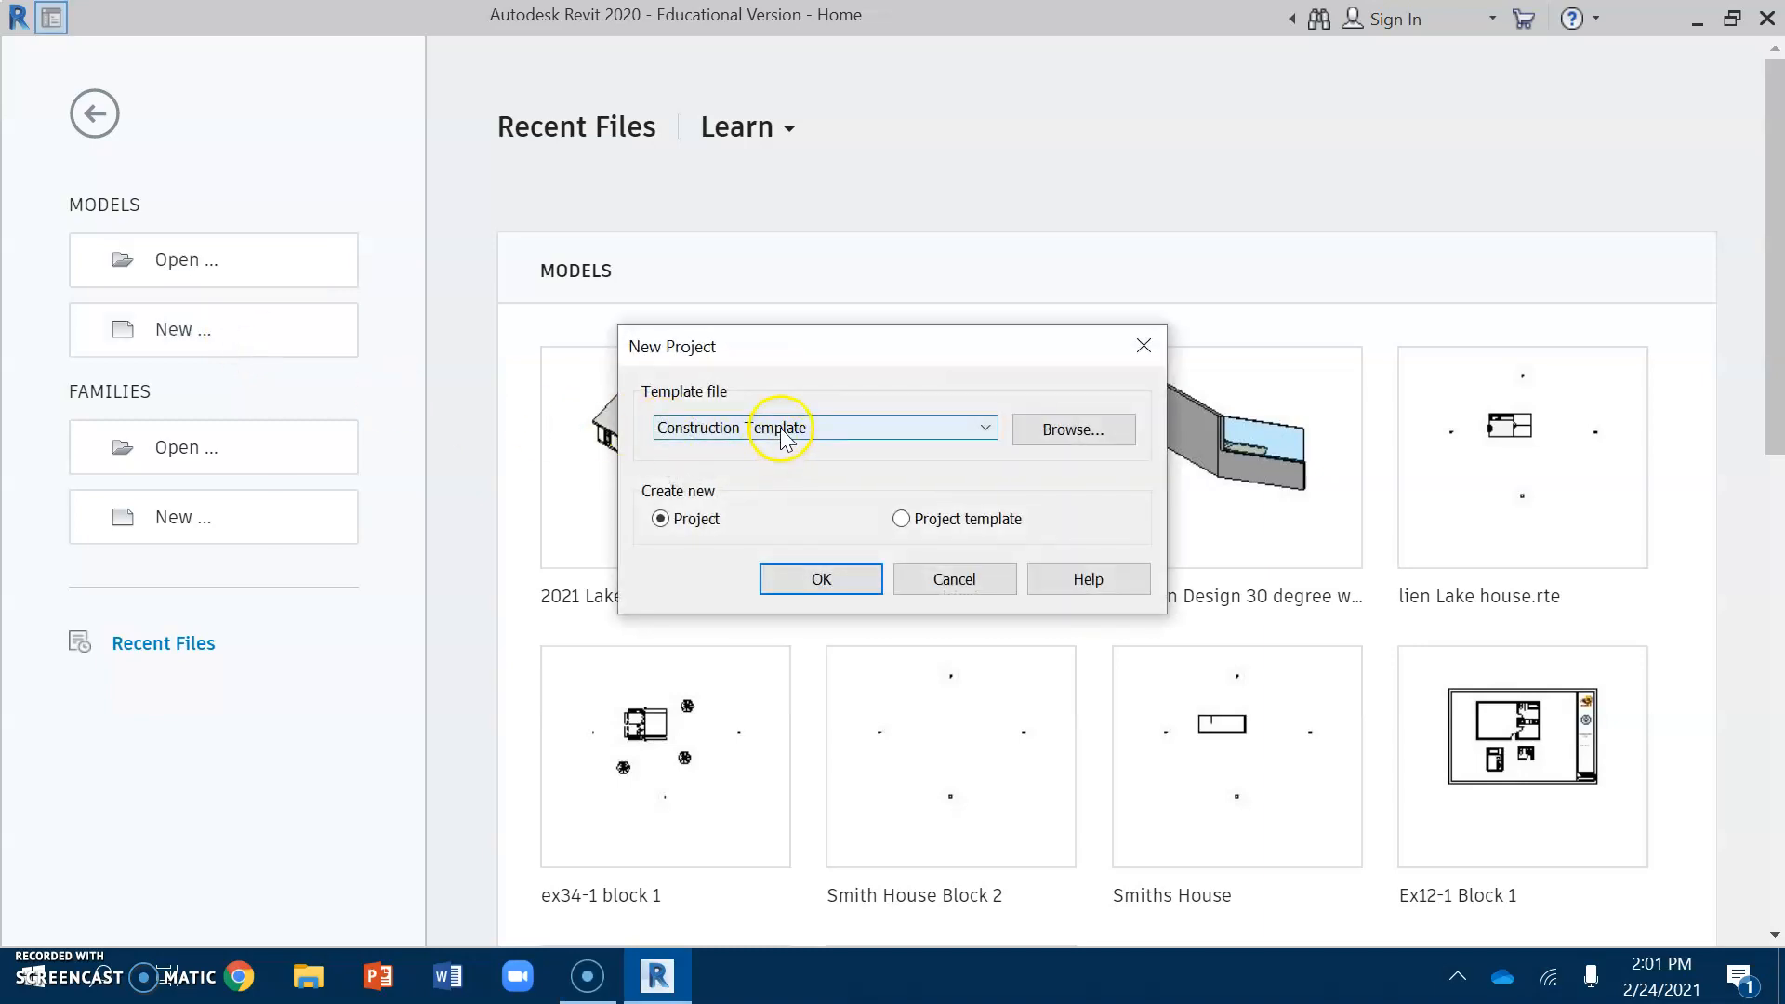
pyautogui.click(781, 429)
pyautogui.click(793, 484)
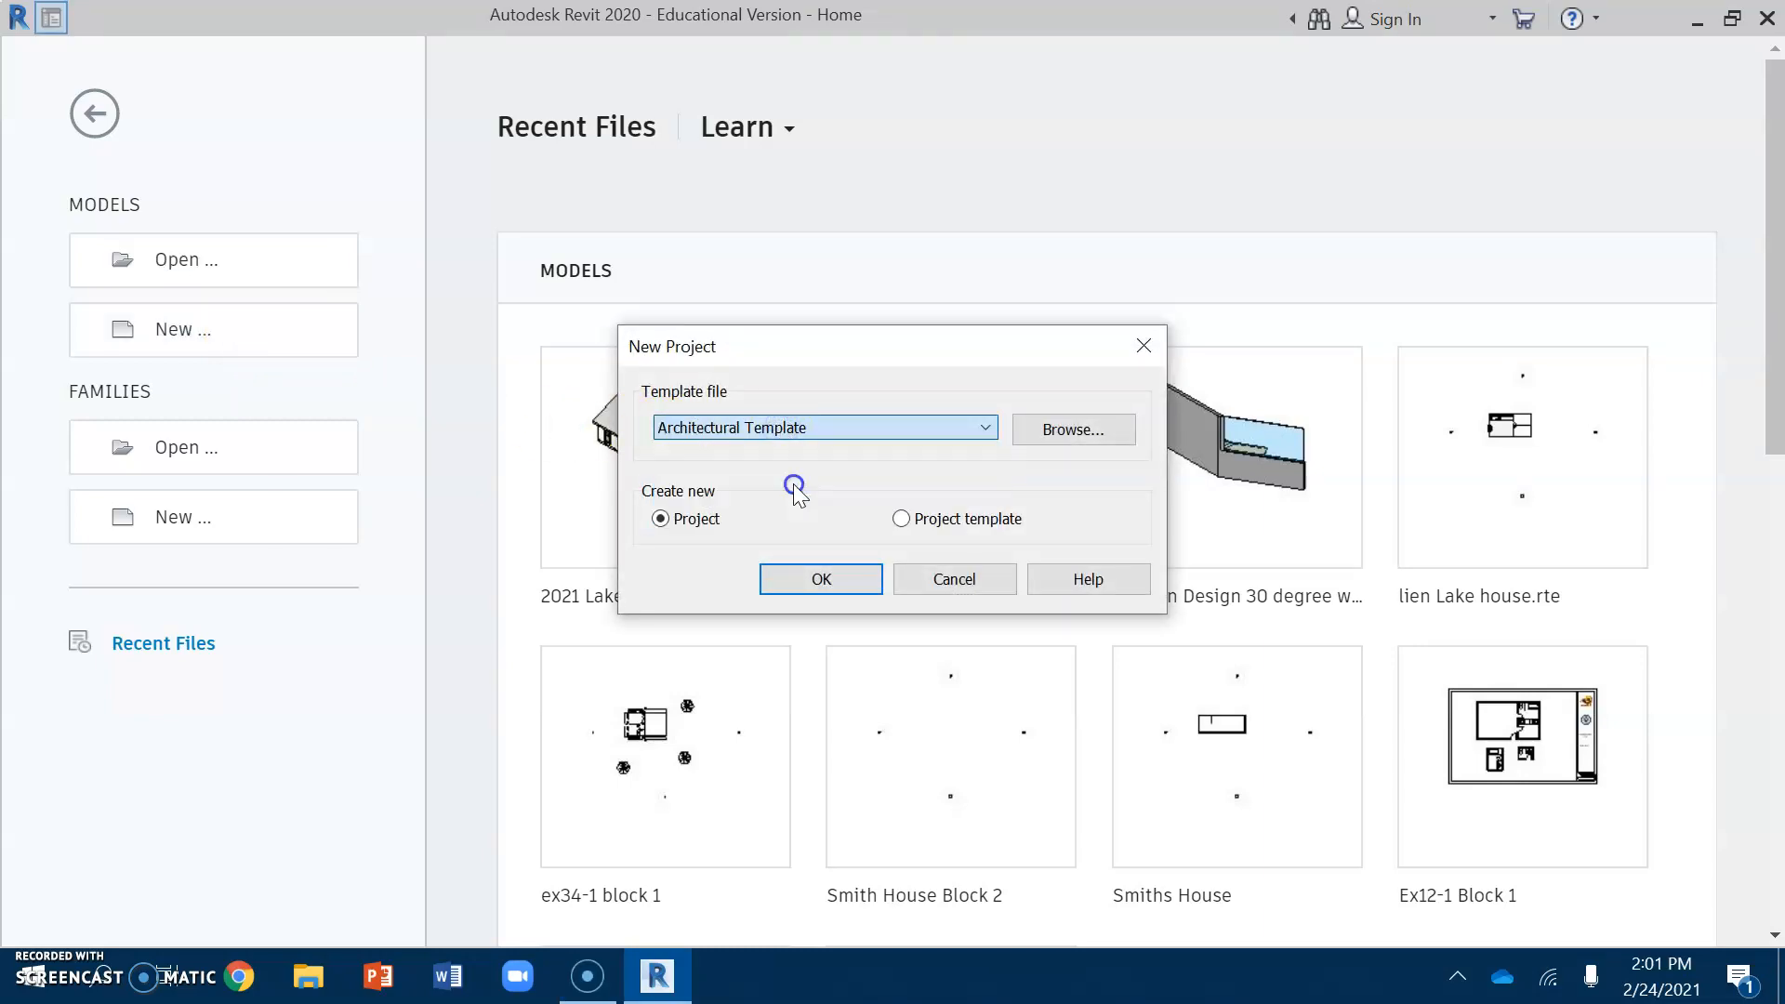
pyautogui.click(1095, 437)
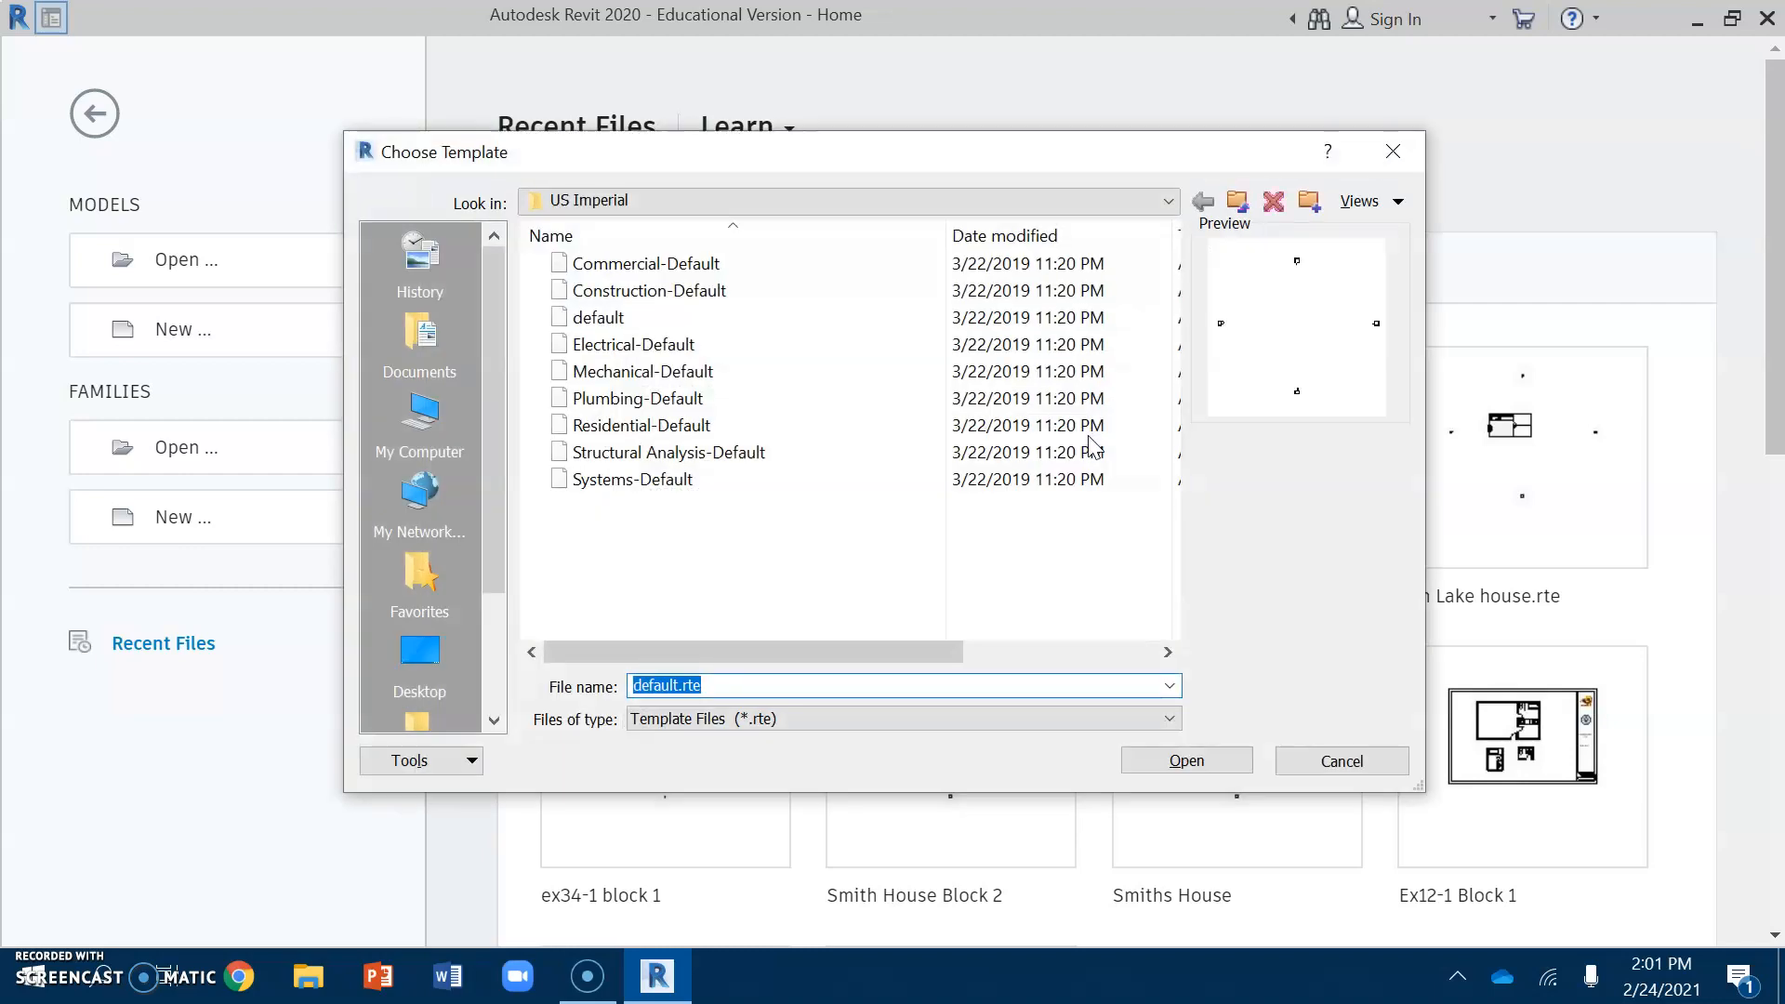
pyautogui.click(431, 341)
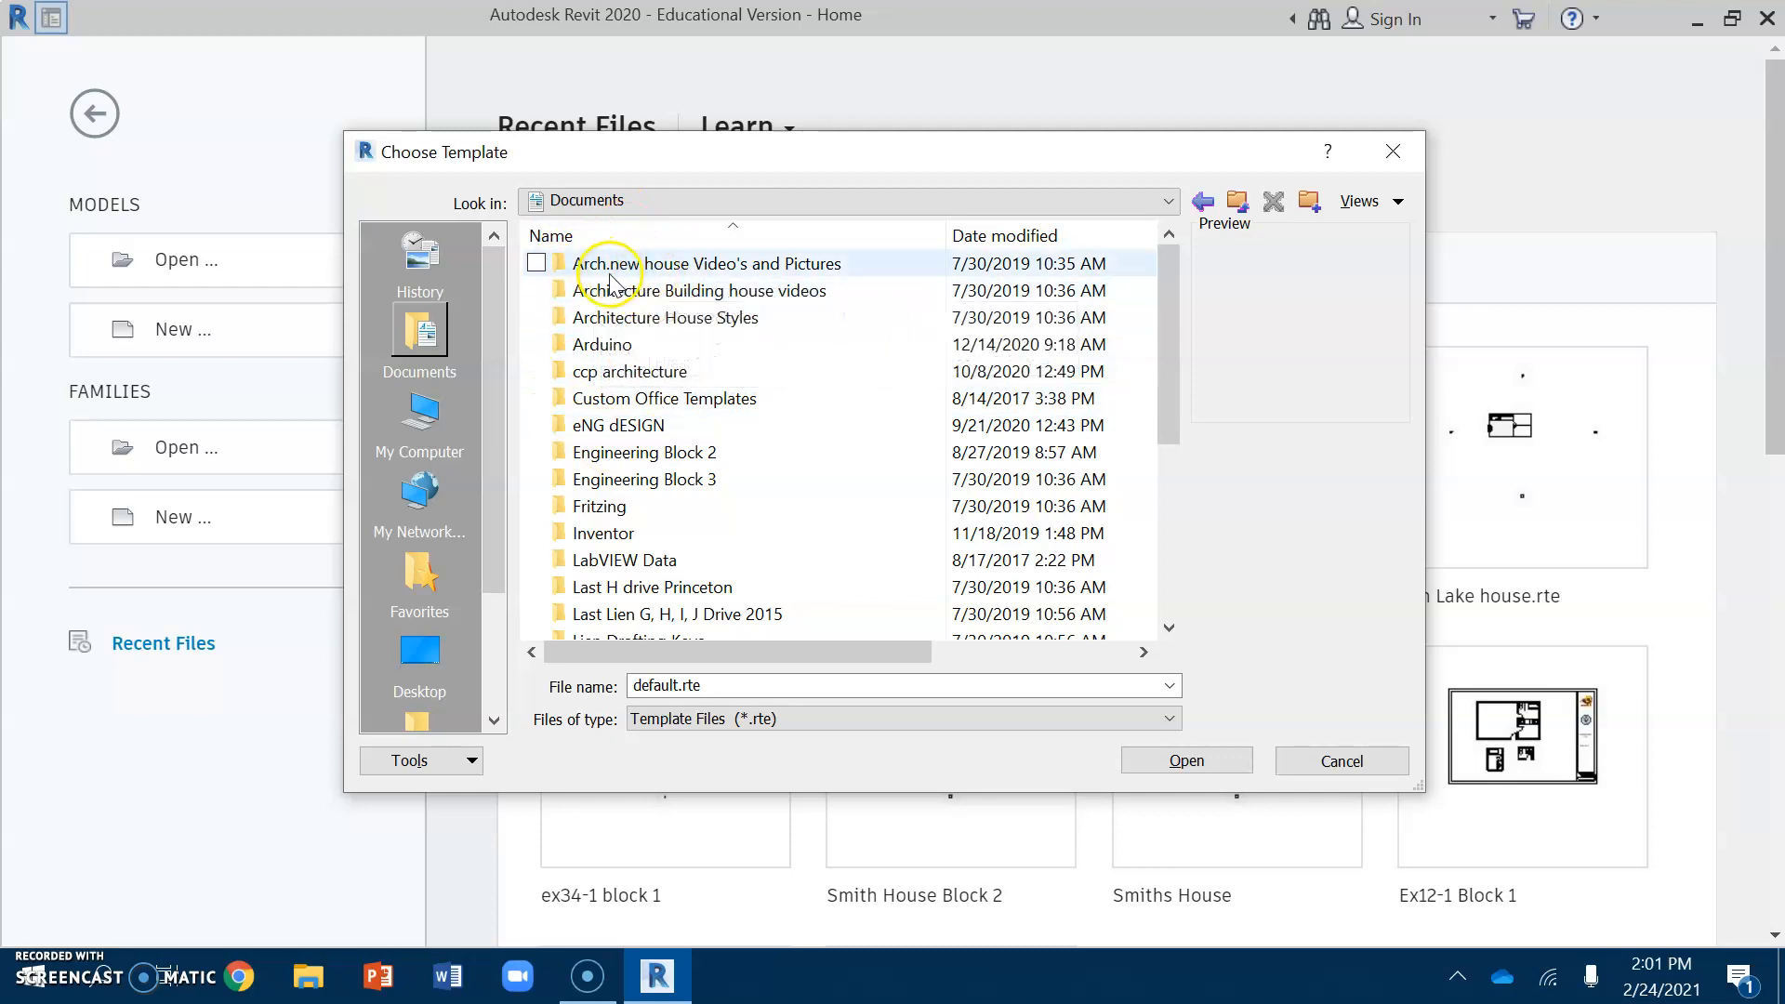
pyautogui.scroll(-4, 649, 557)
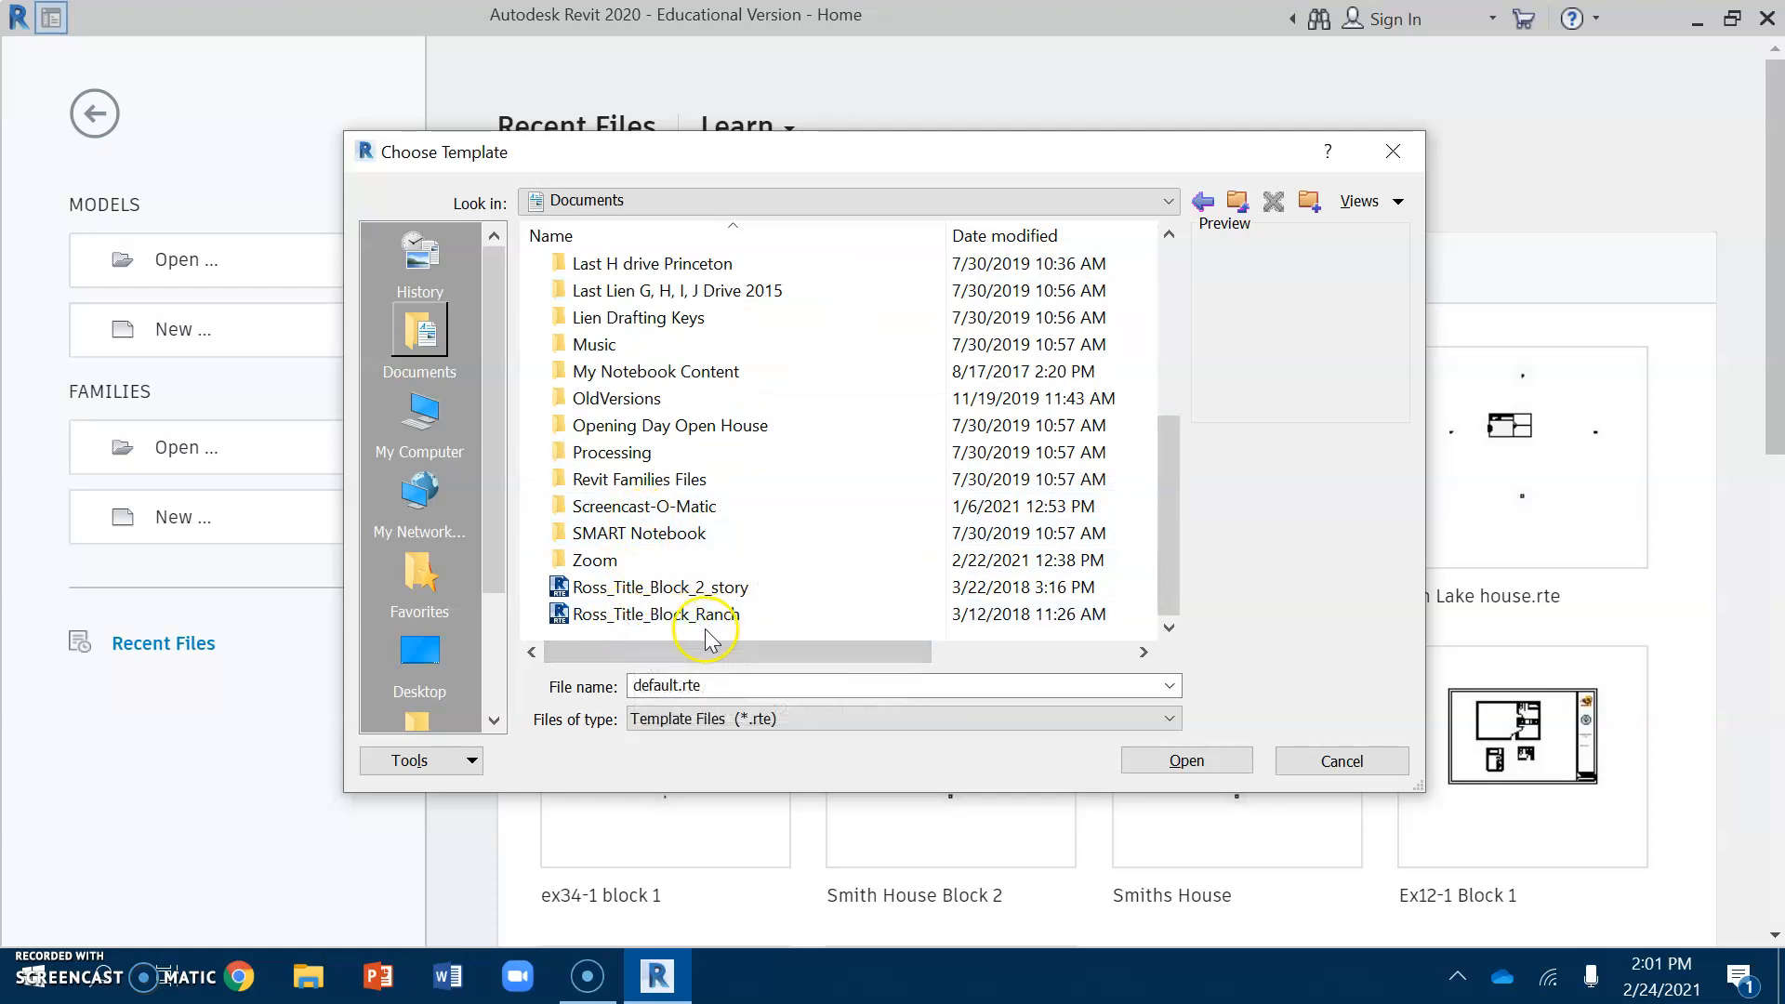
pyautogui.click(654, 629)
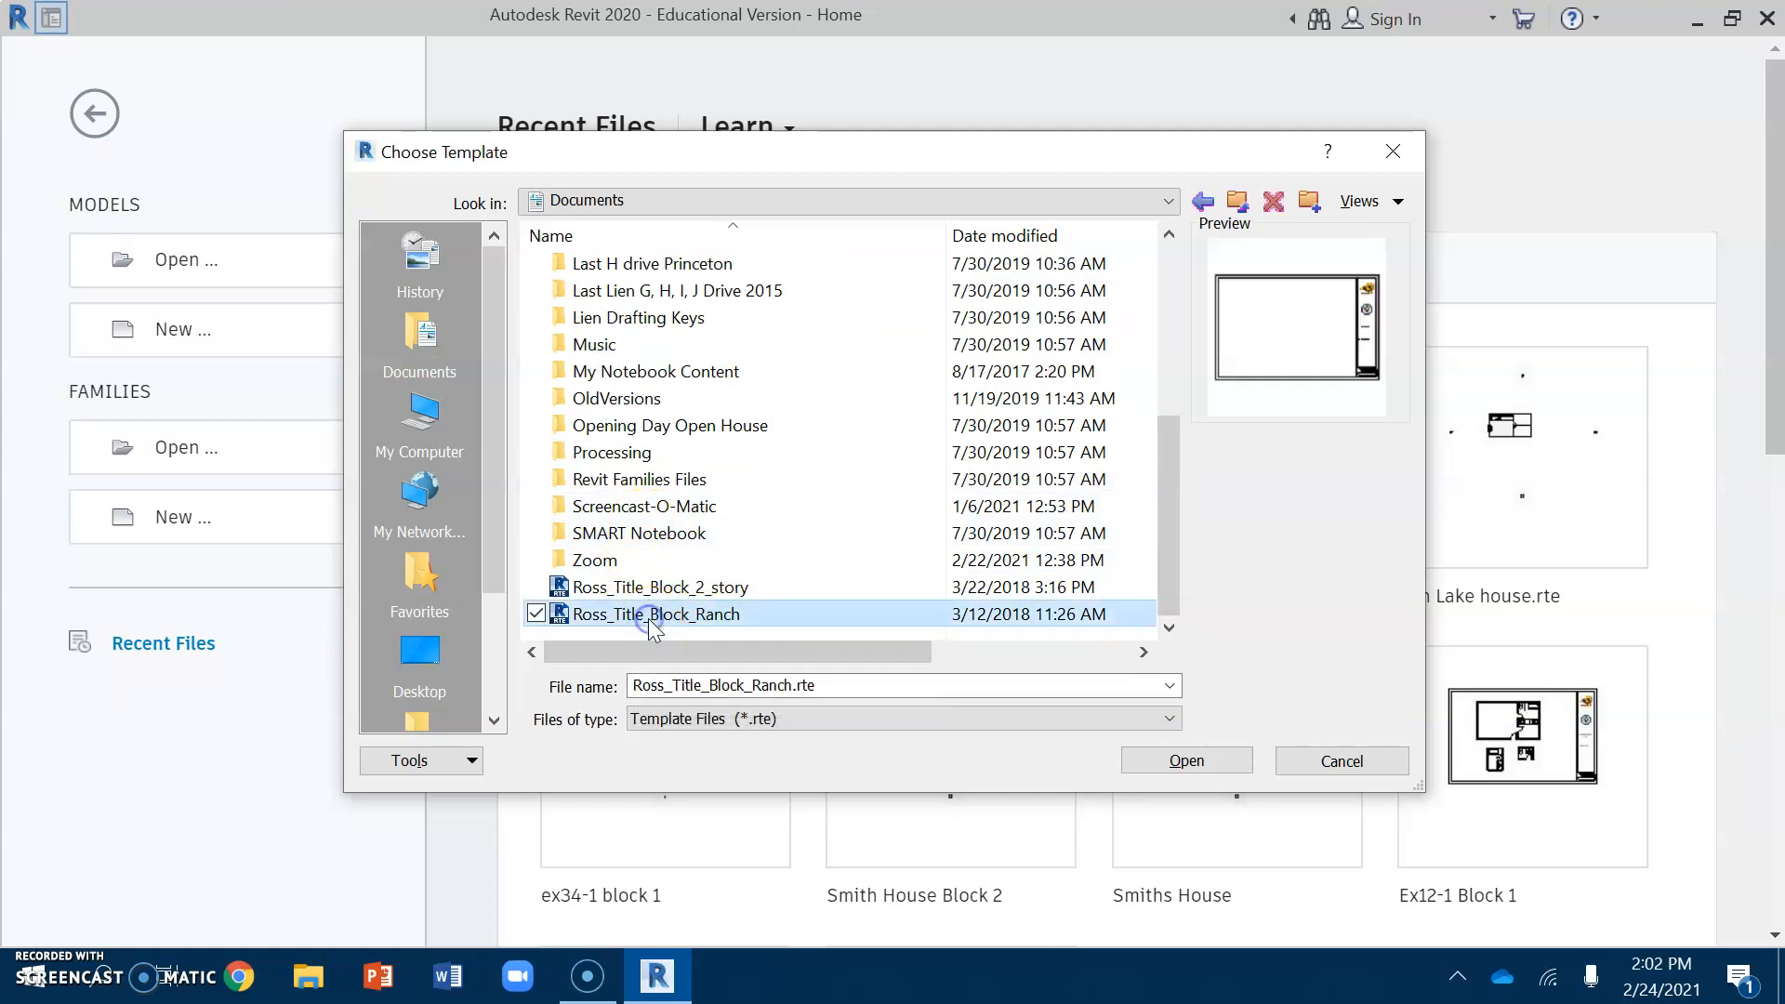
pyautogui.click(1214, 768)
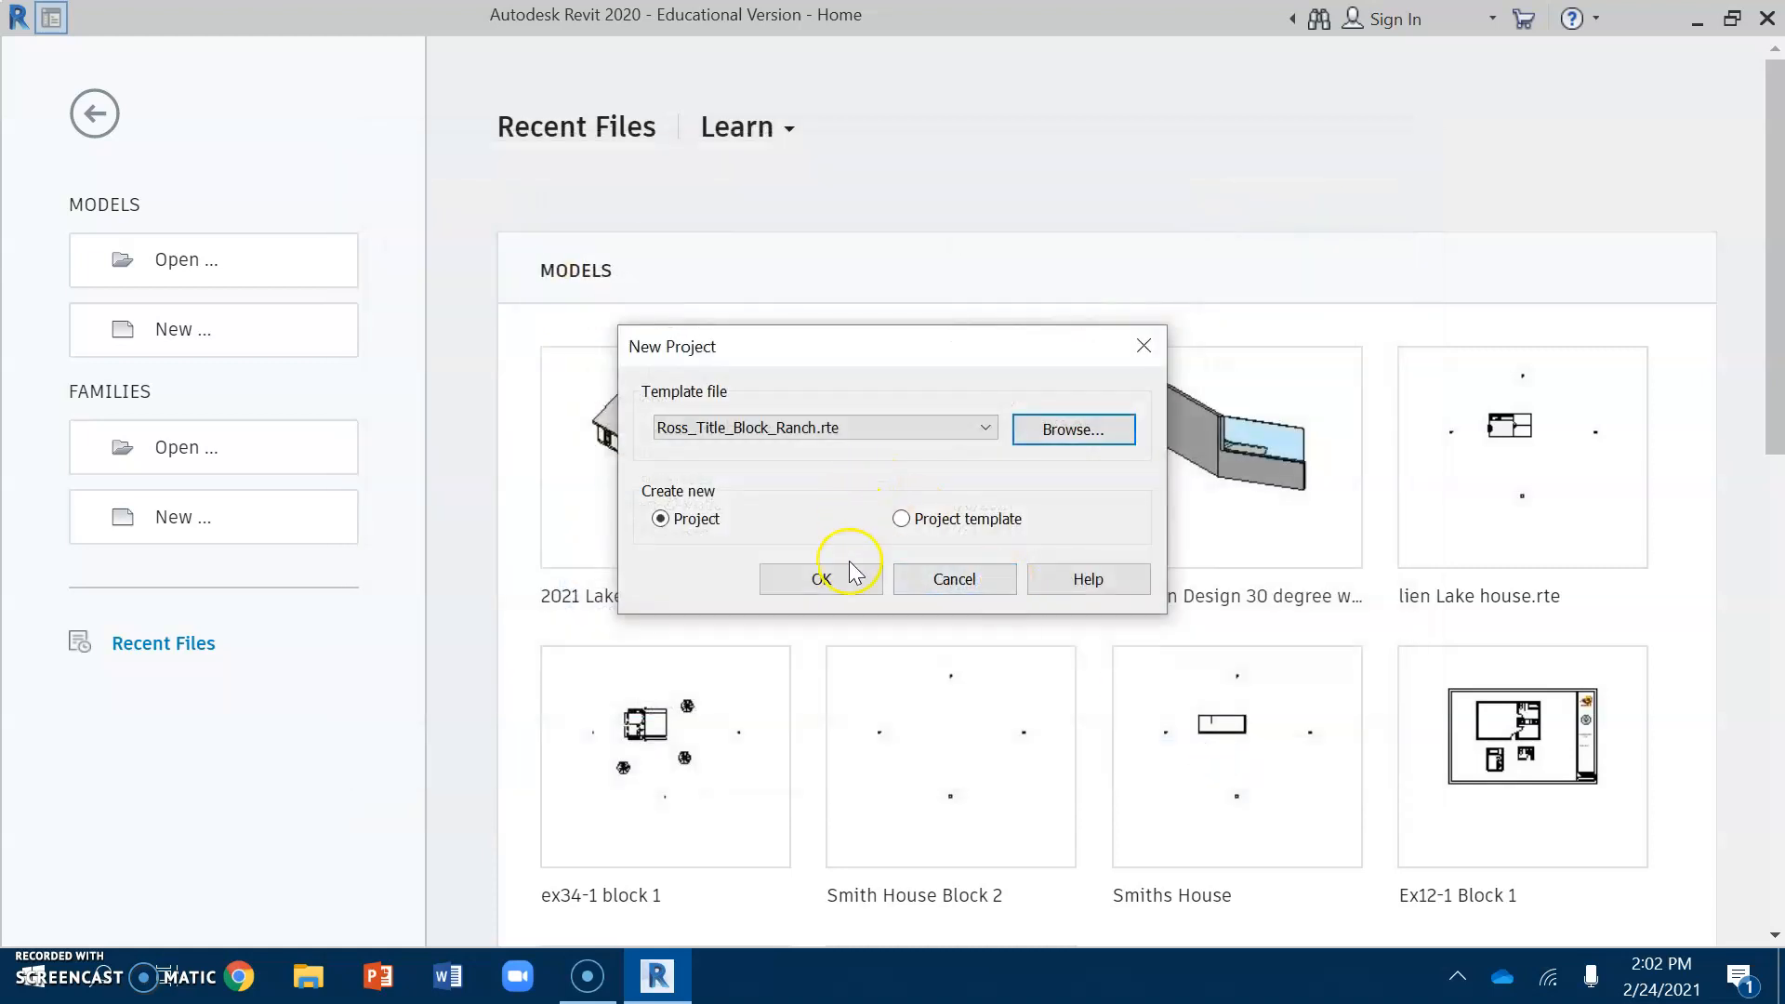
pyautogui.click(845, 603)
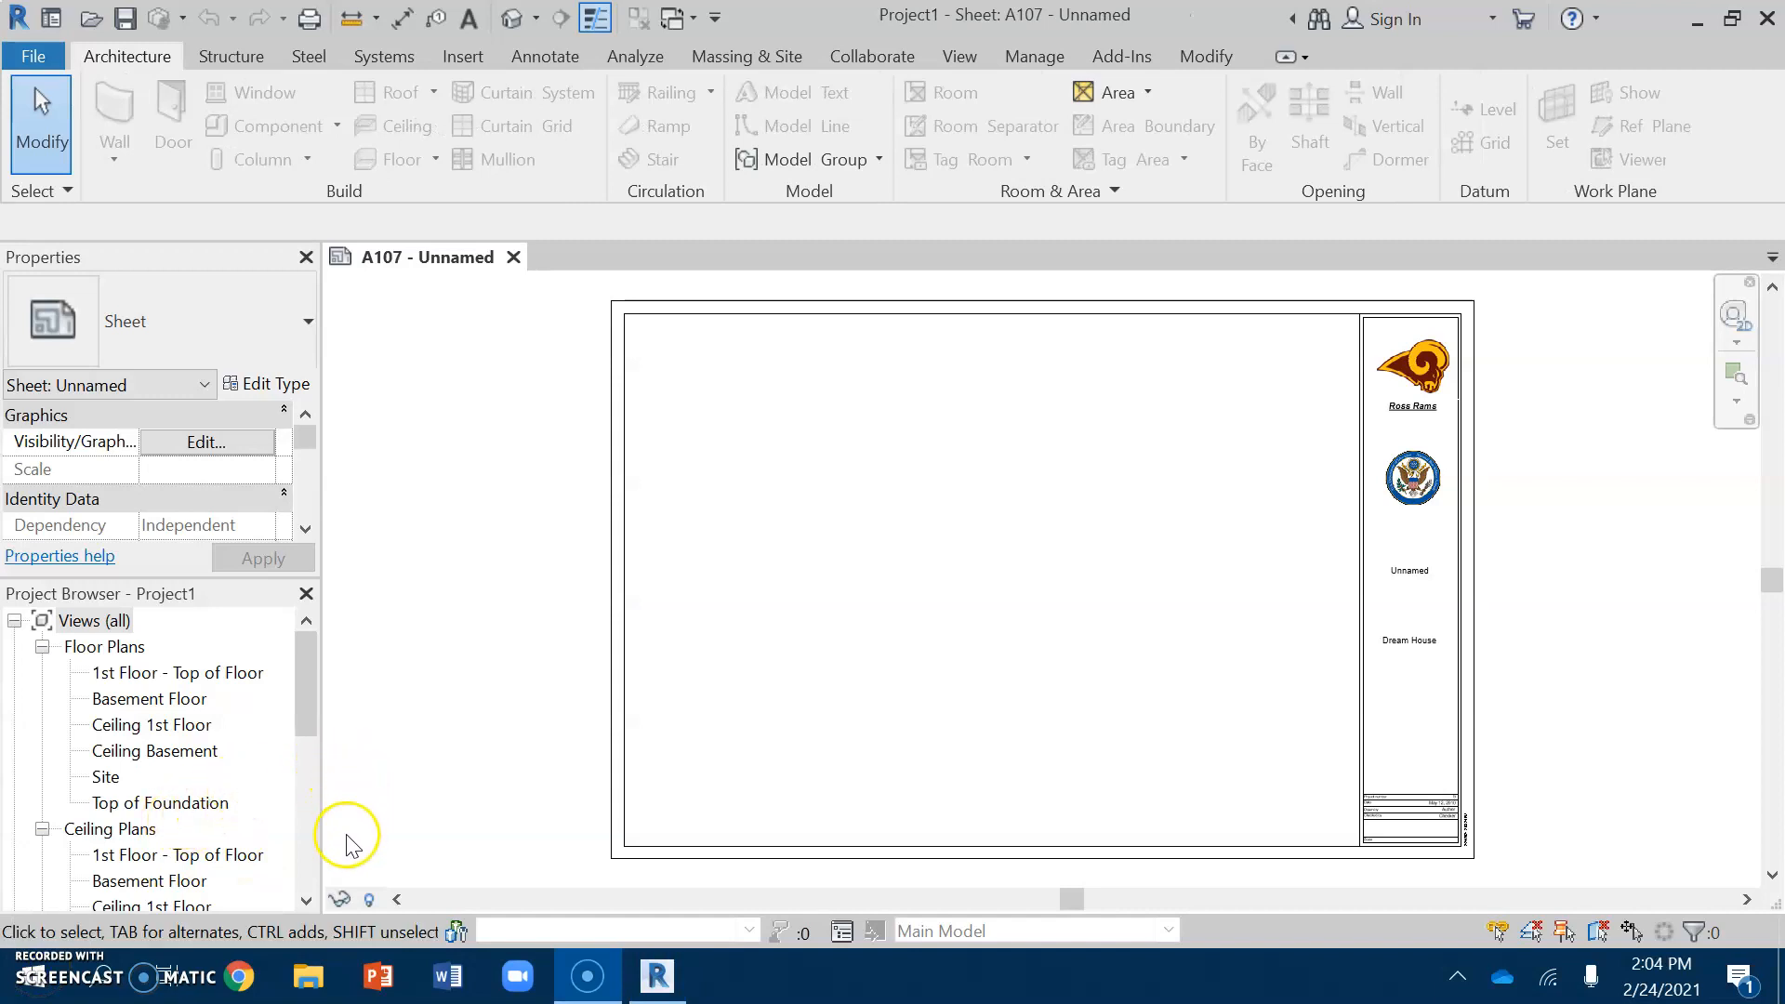
# Open the 1st Floor - Top of Floor plan as the only view, closing sheet A107 and the Ceiling 1st Floor plan
pyautogui.click(138, 732)
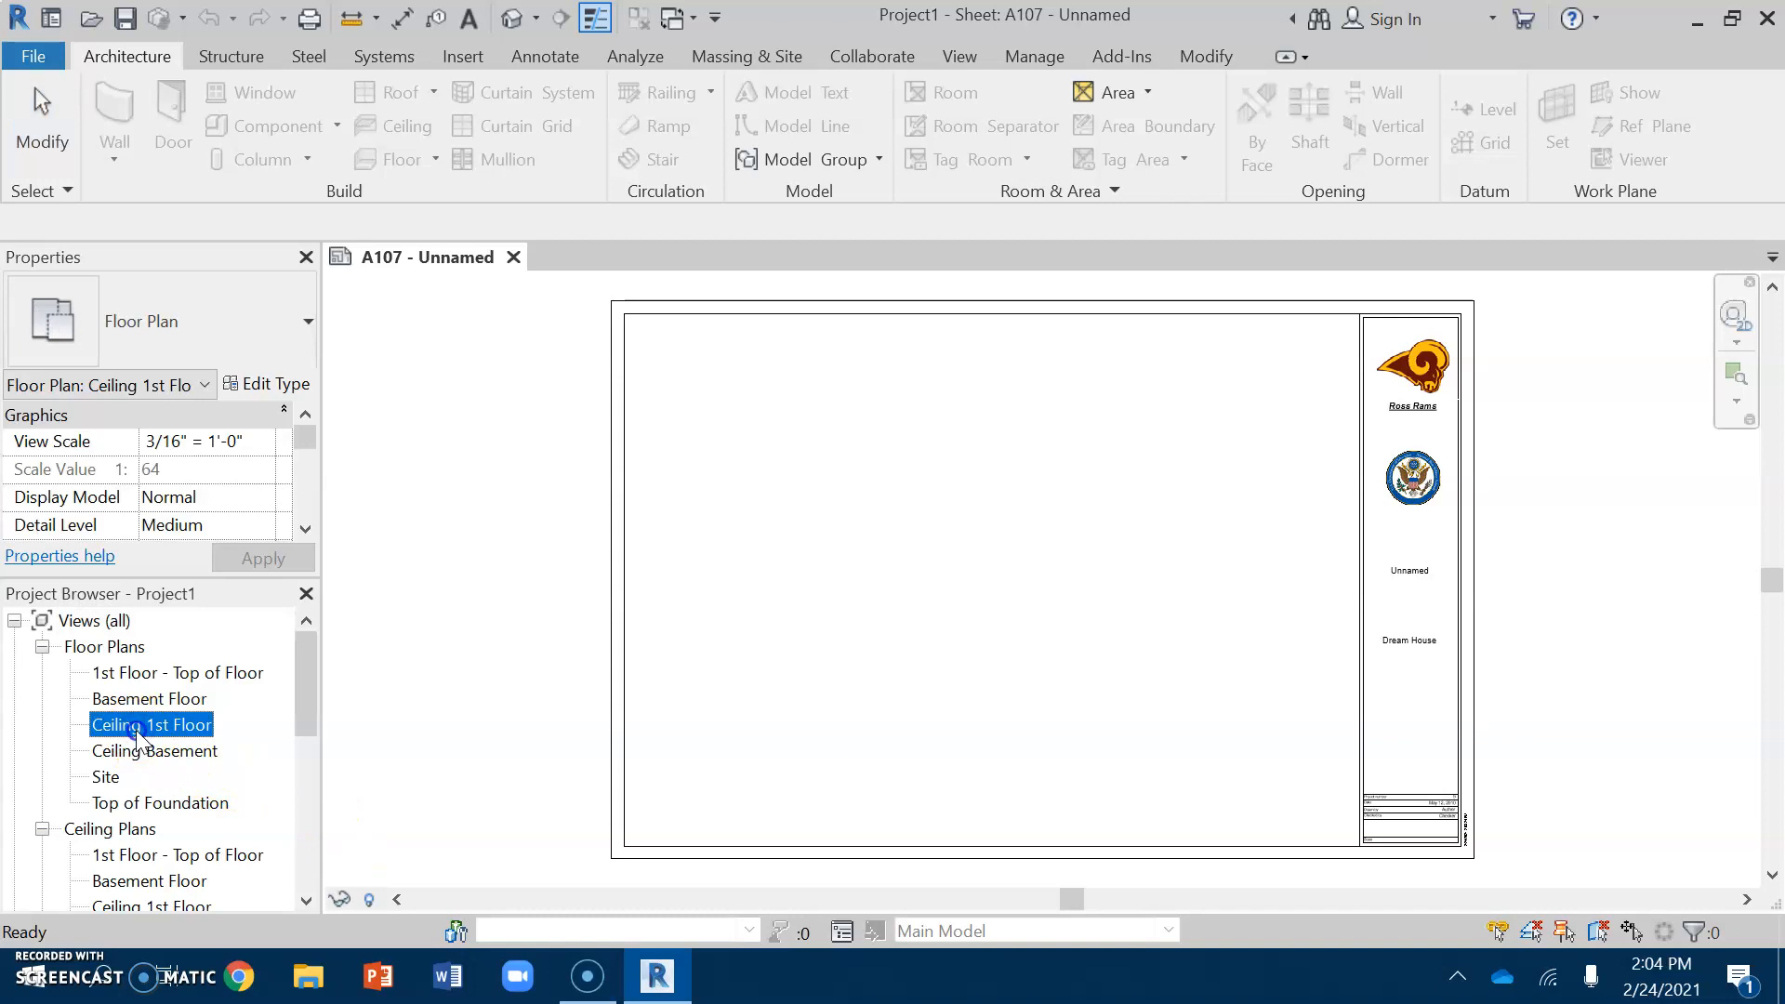
pyautogui.doubleClick(137, 732)
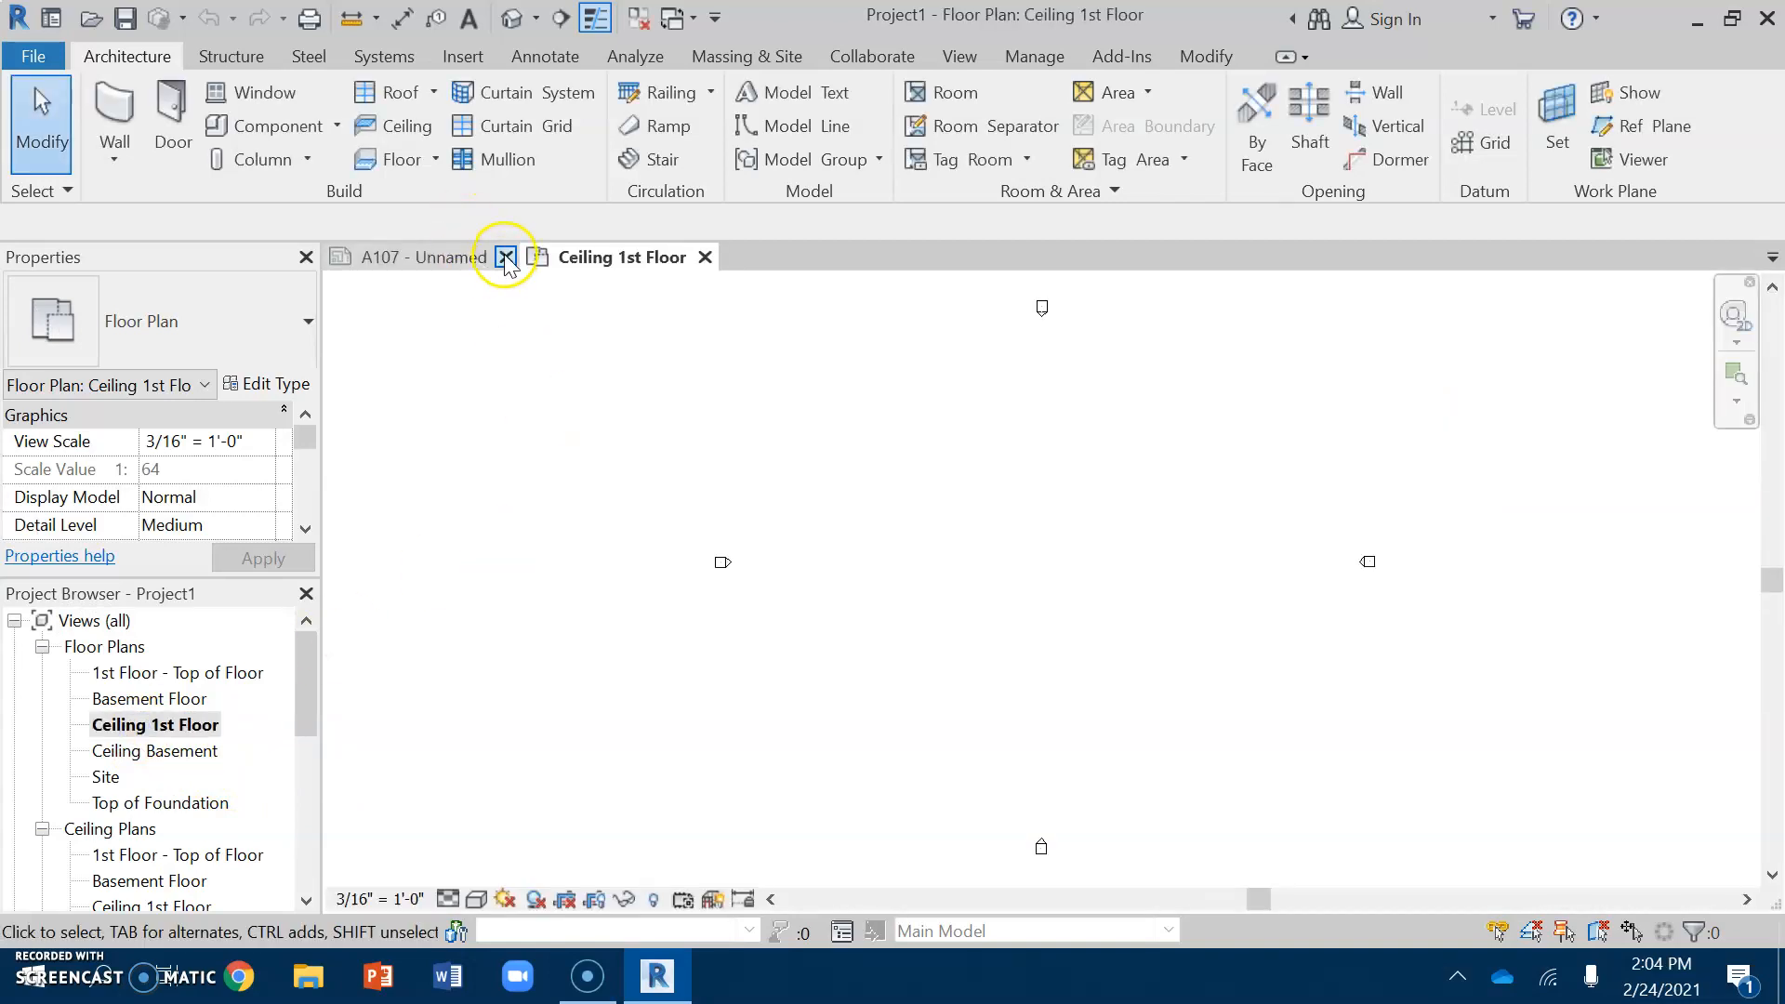
pyautogui.click(506, 258)
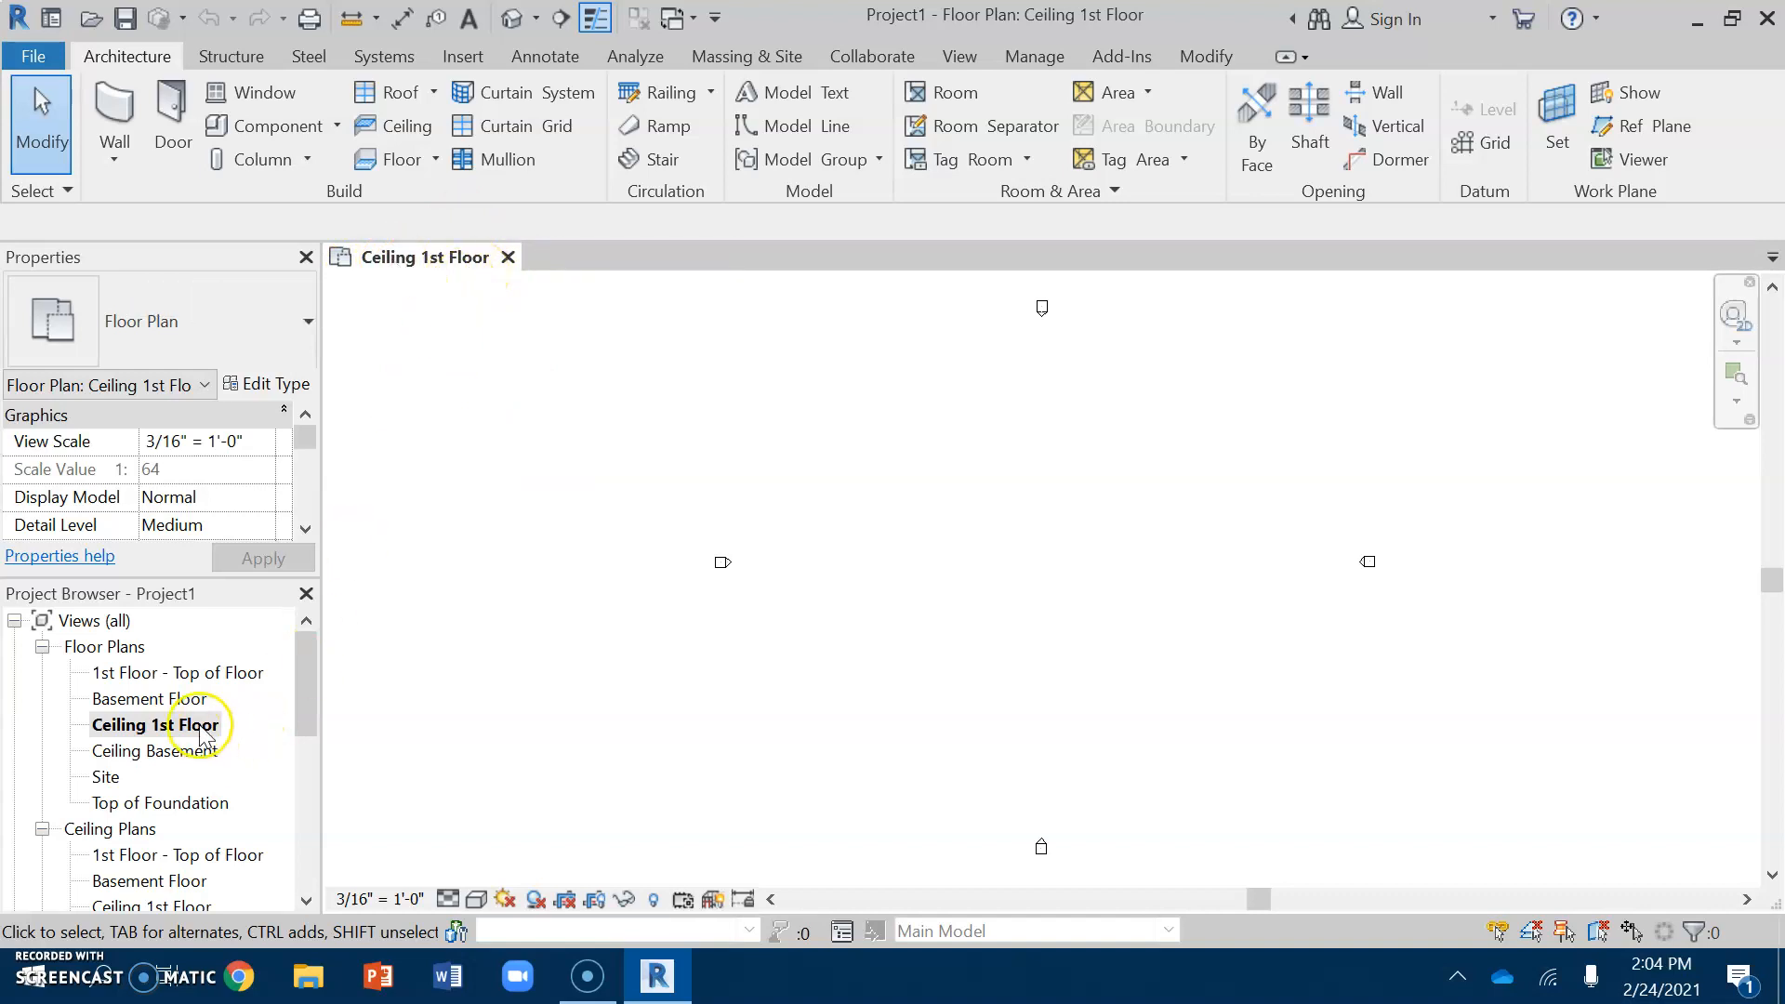
pyautogui.doubleClick(177, 674)
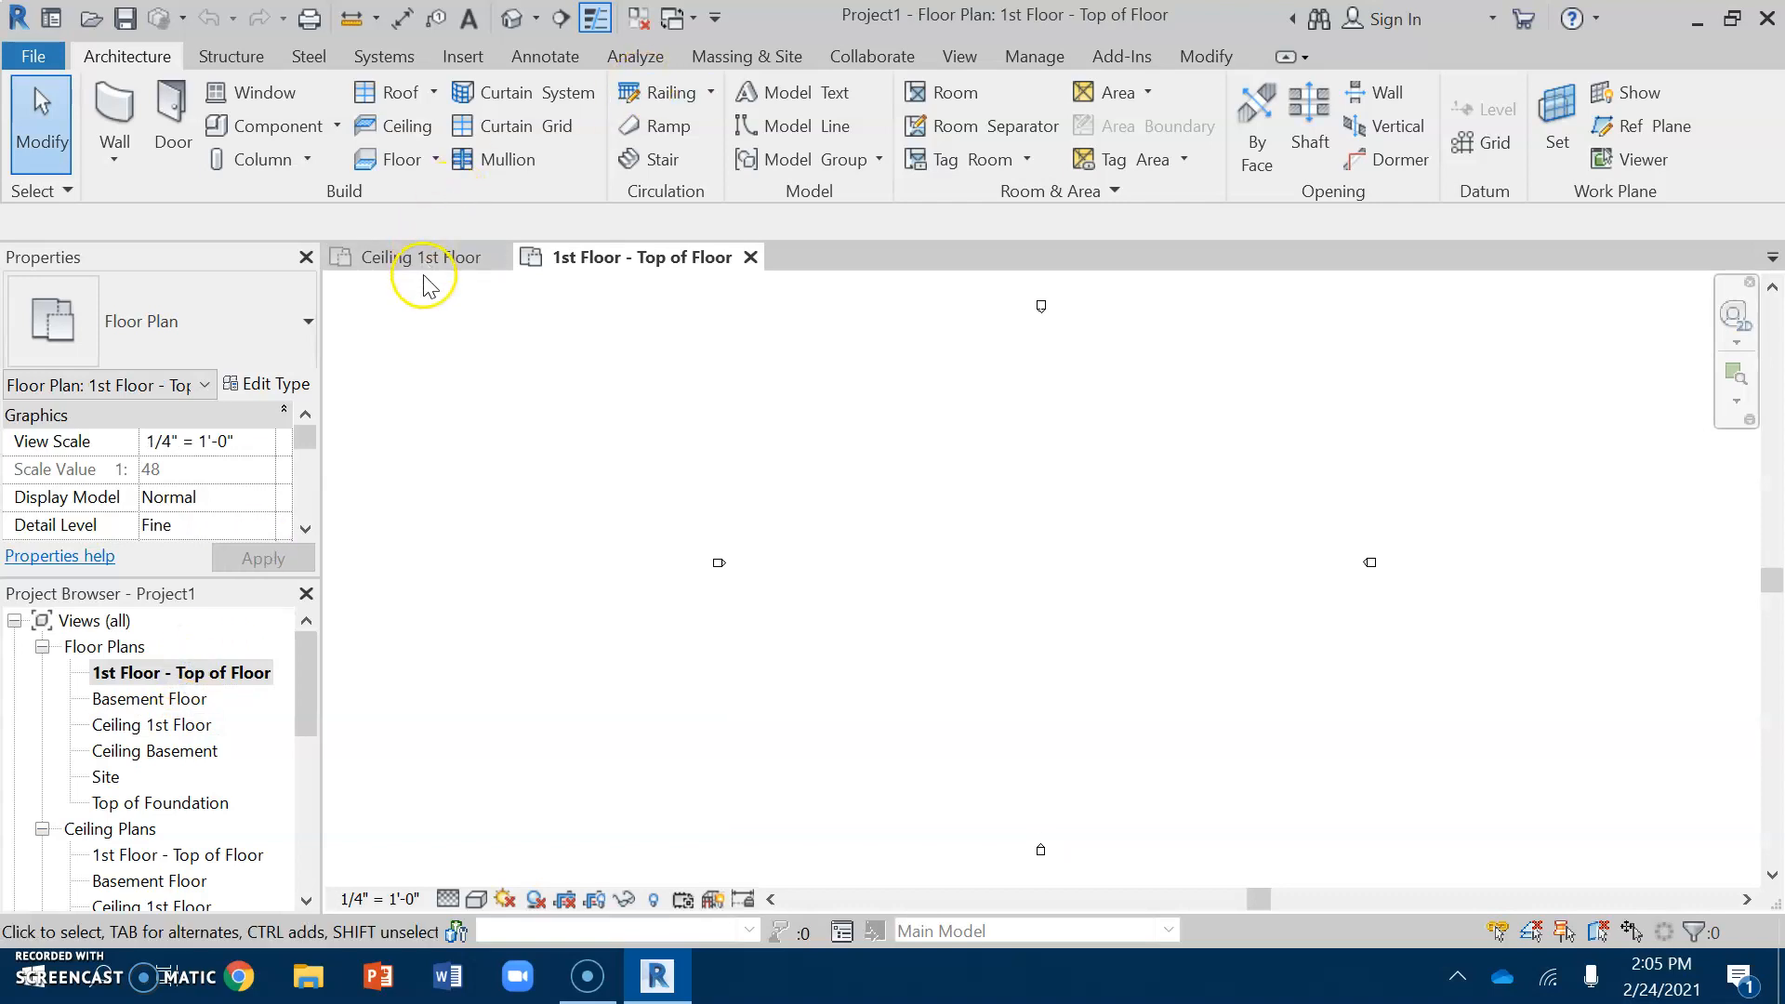
pyautogui.click(498, 258)
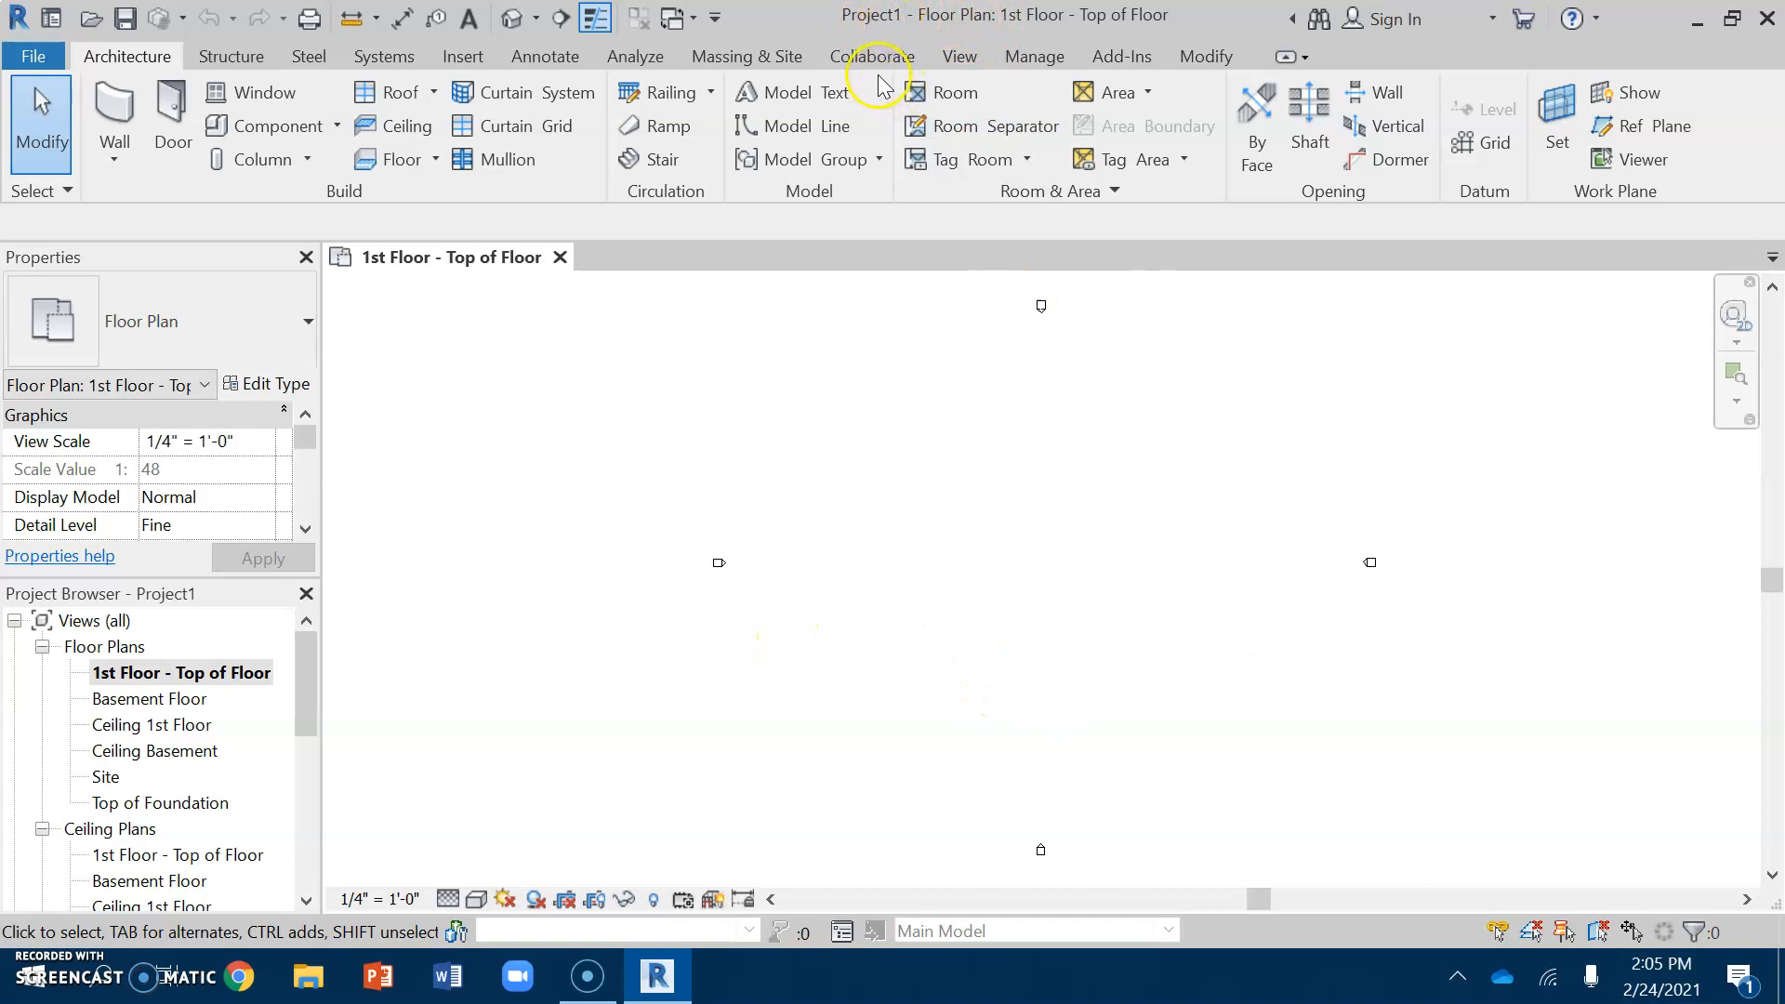
# Save the new project as a project file named Chapter 7 in the Documents folder
pyautogui.click(34, 59)
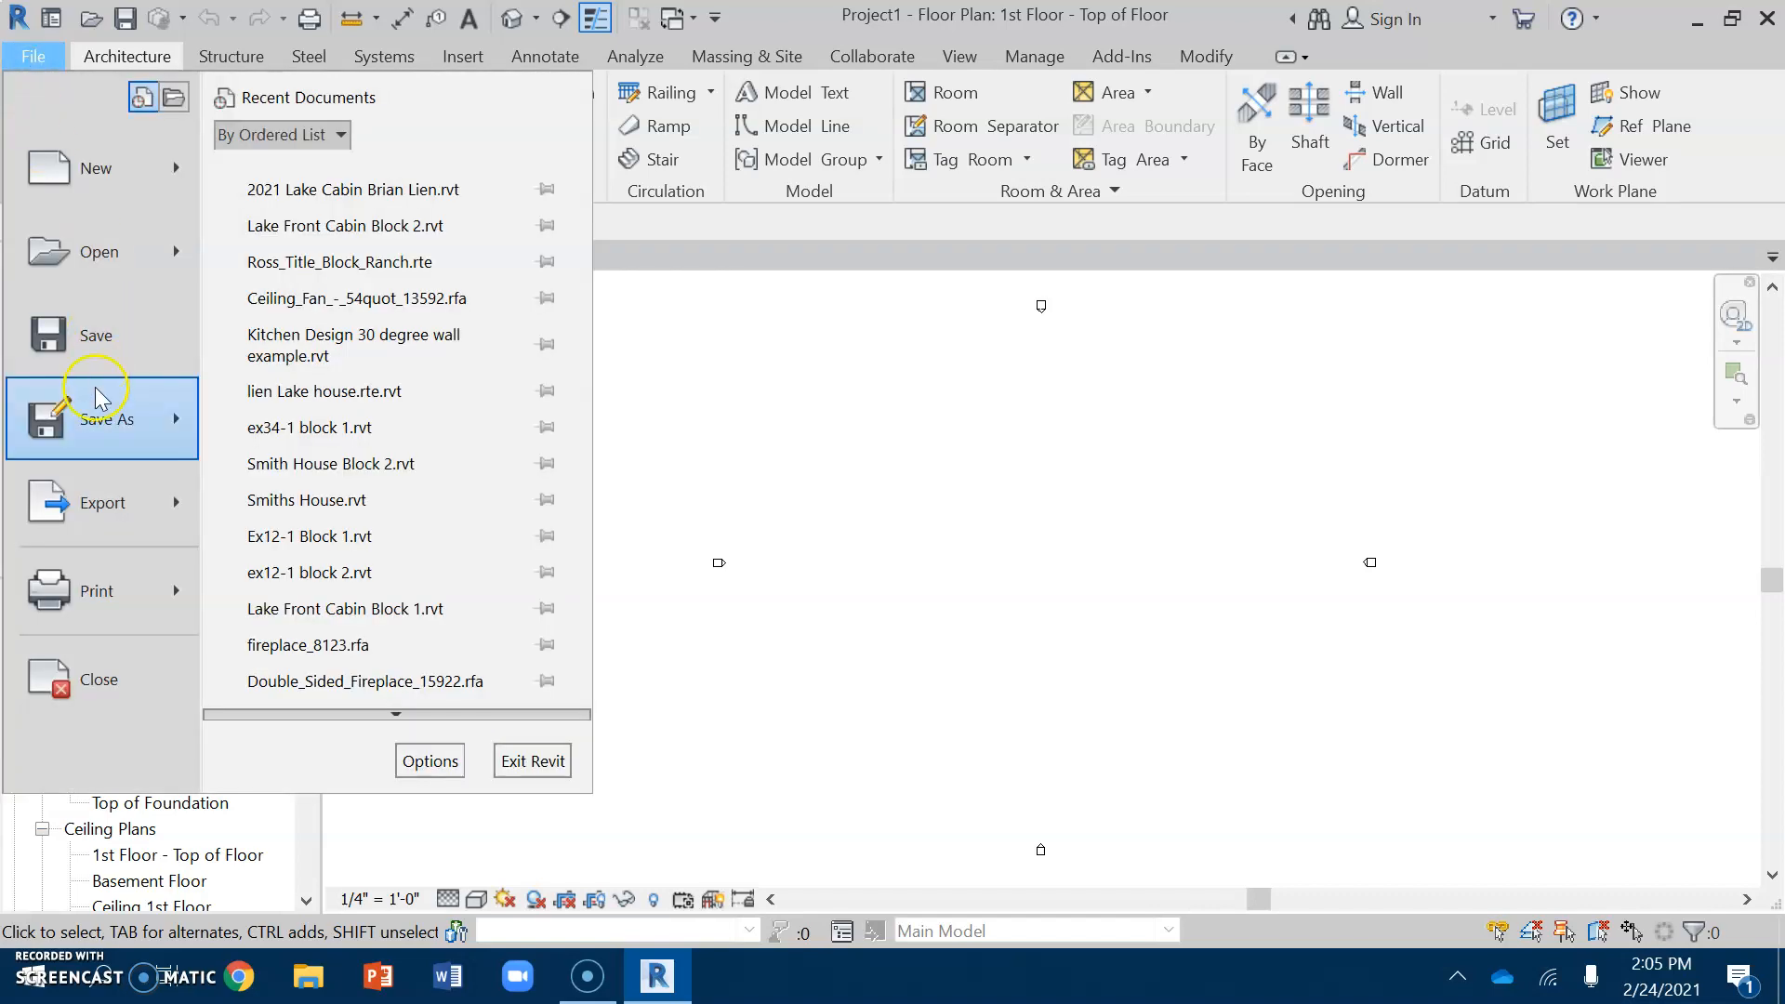
pyautogui.click(102, 430)
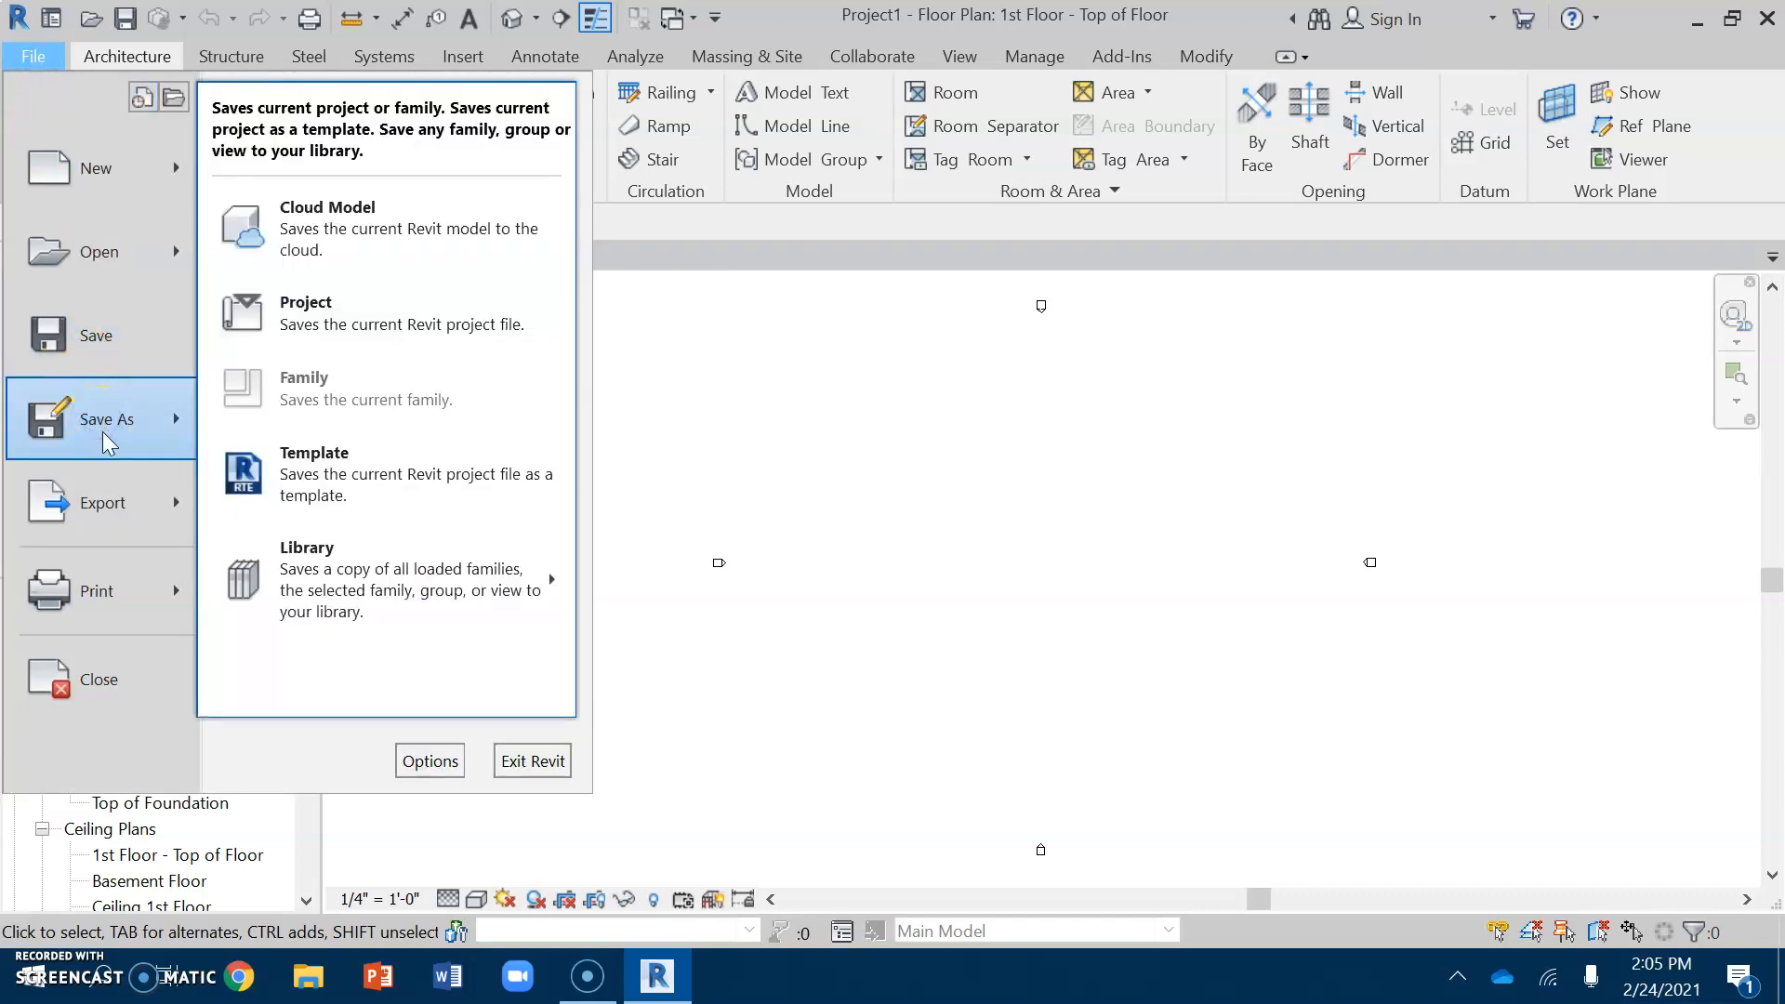
pyautogui.click(310, 314)
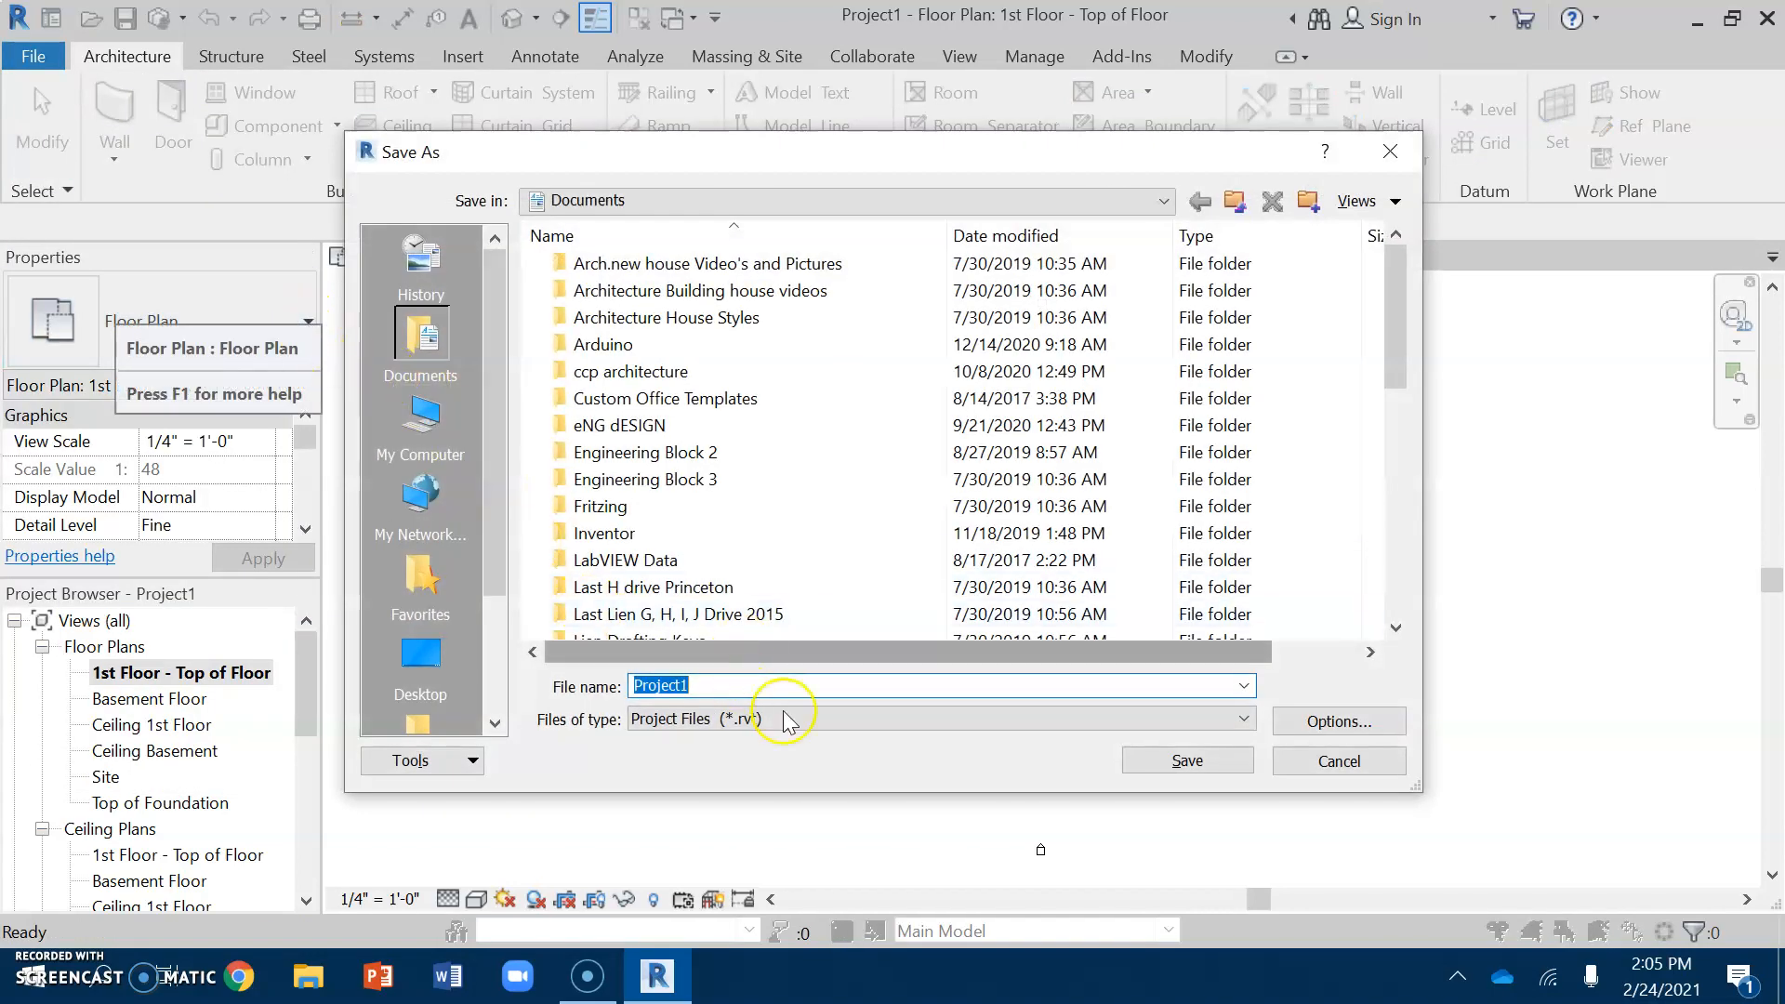
pyautogui.write('Chapp')
pyautogui.press('BackSpace')
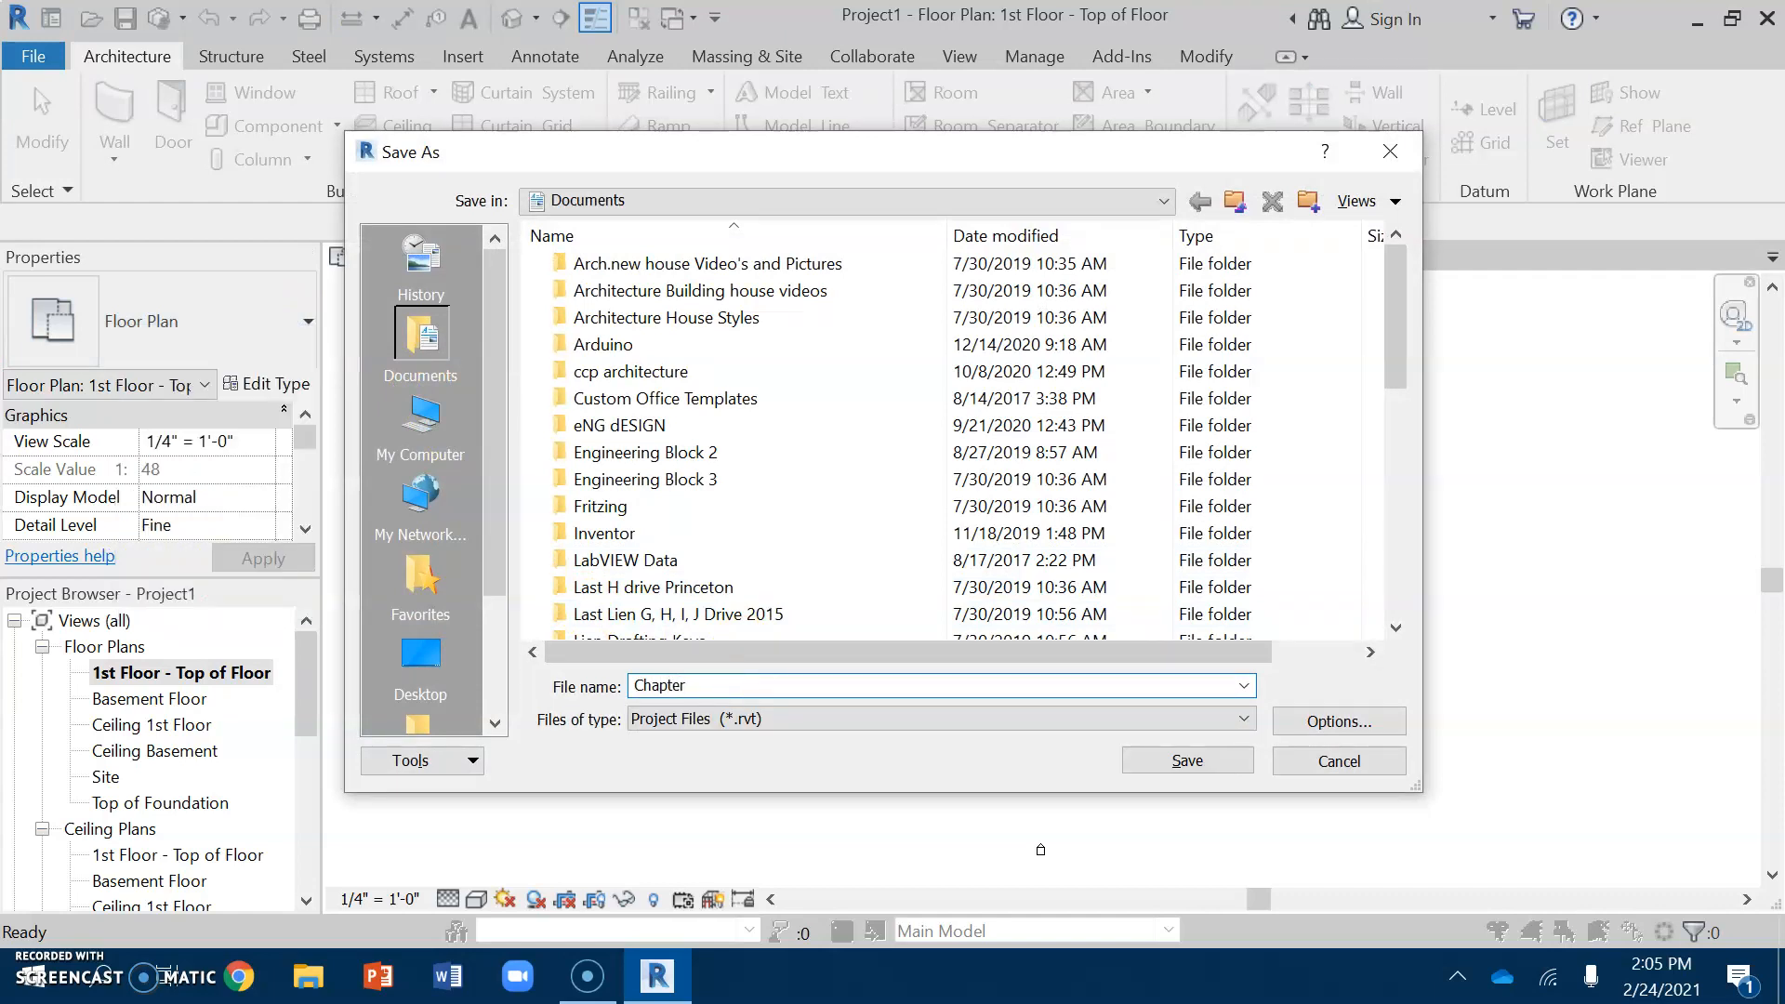
pyautogui.click(1187, 757)
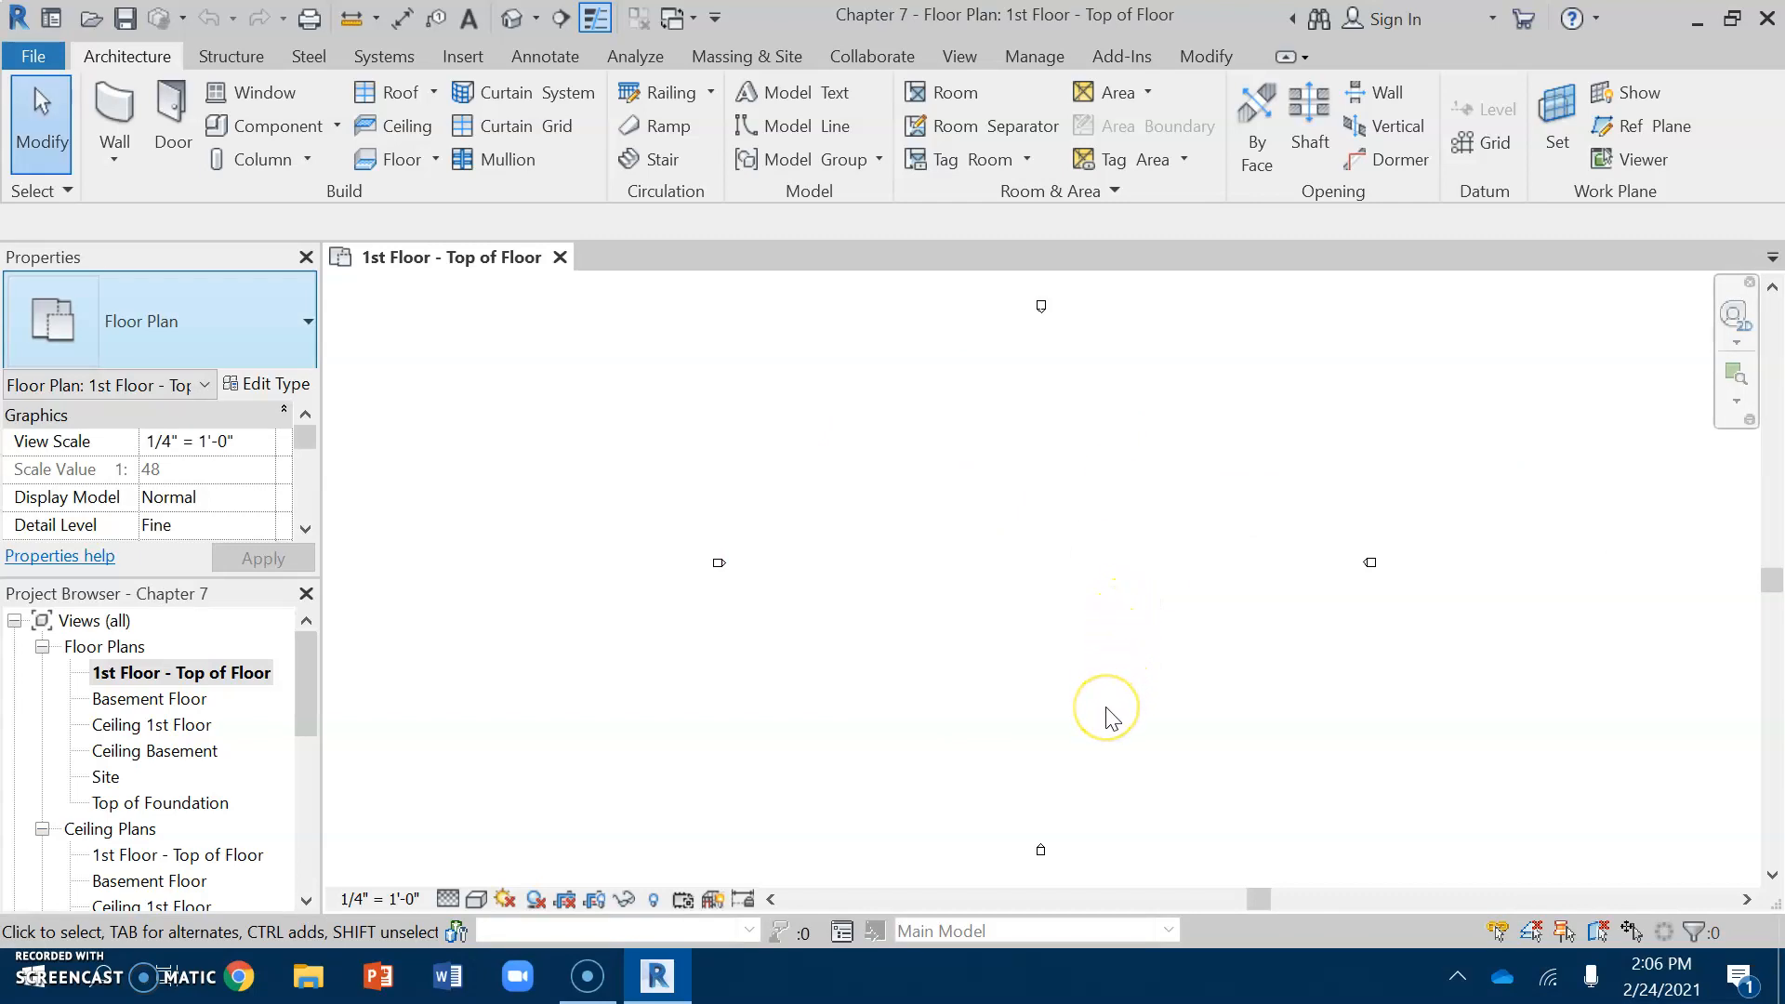
# Draw a closed rectangle of 1st Floor Exterior - Brick walls, about 25'-6" by 17'-0", between the elevation markers
pyautogui.click(1008, 423)
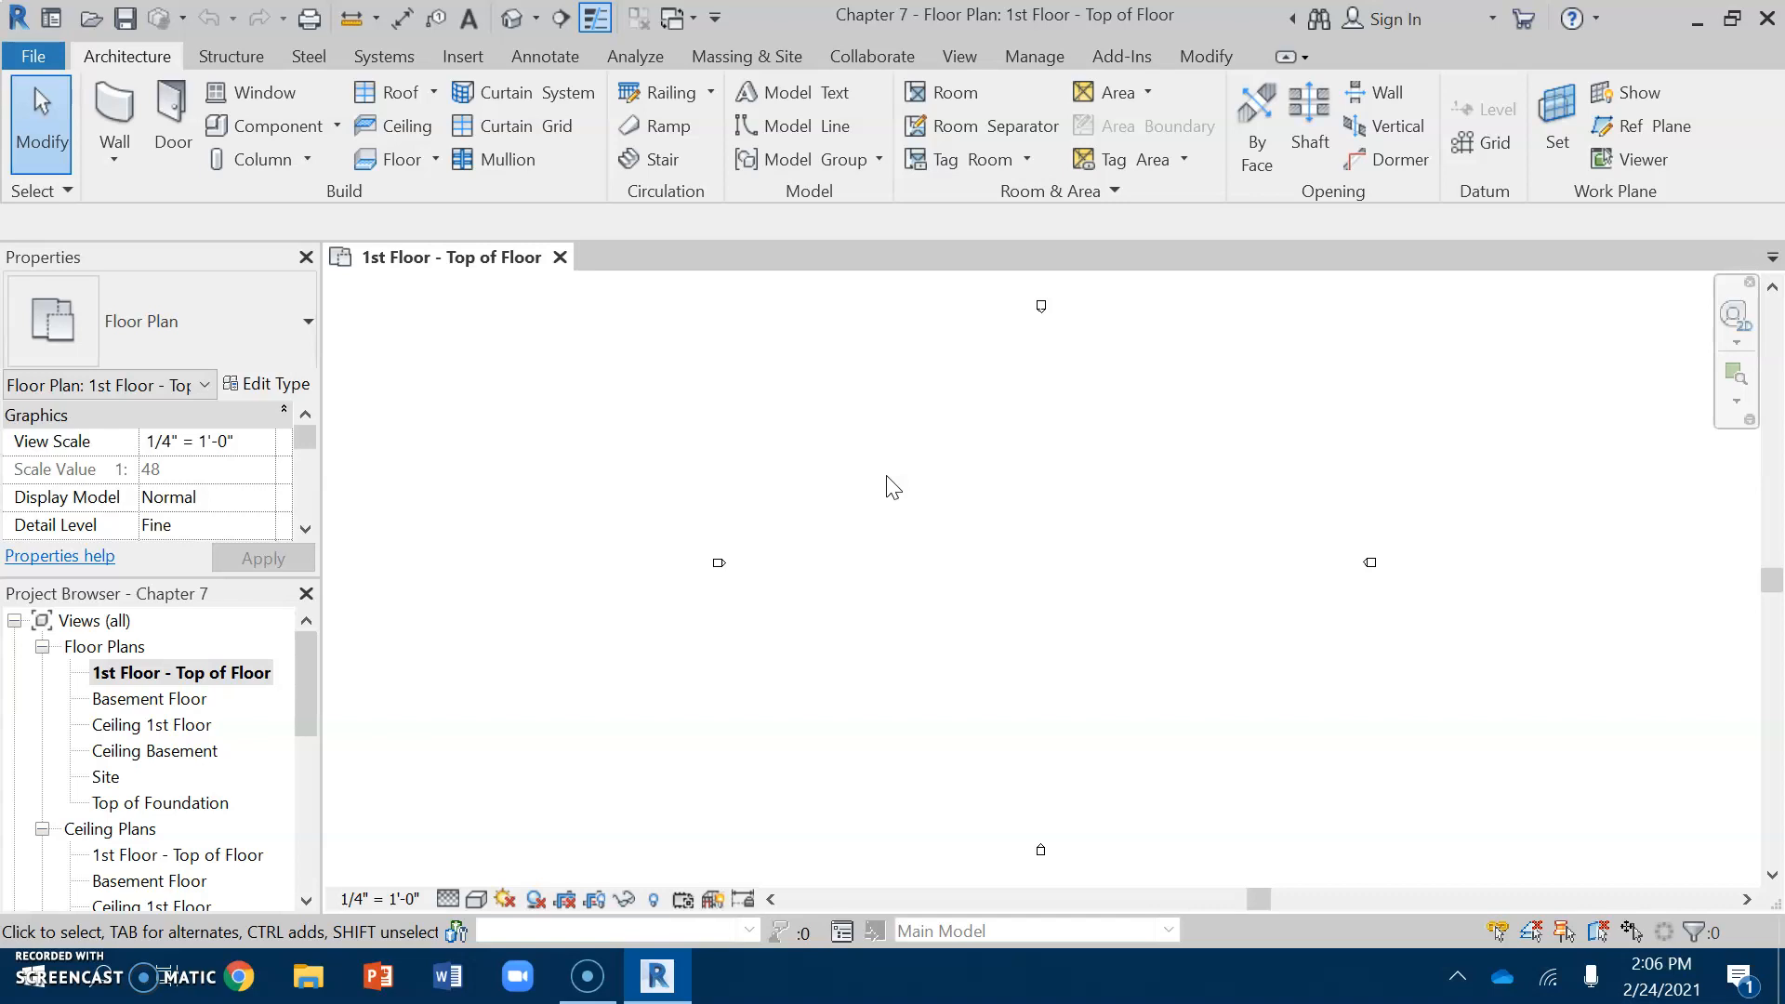
pyautogui.click(834, 484)
pyautogui.click(128, 125)
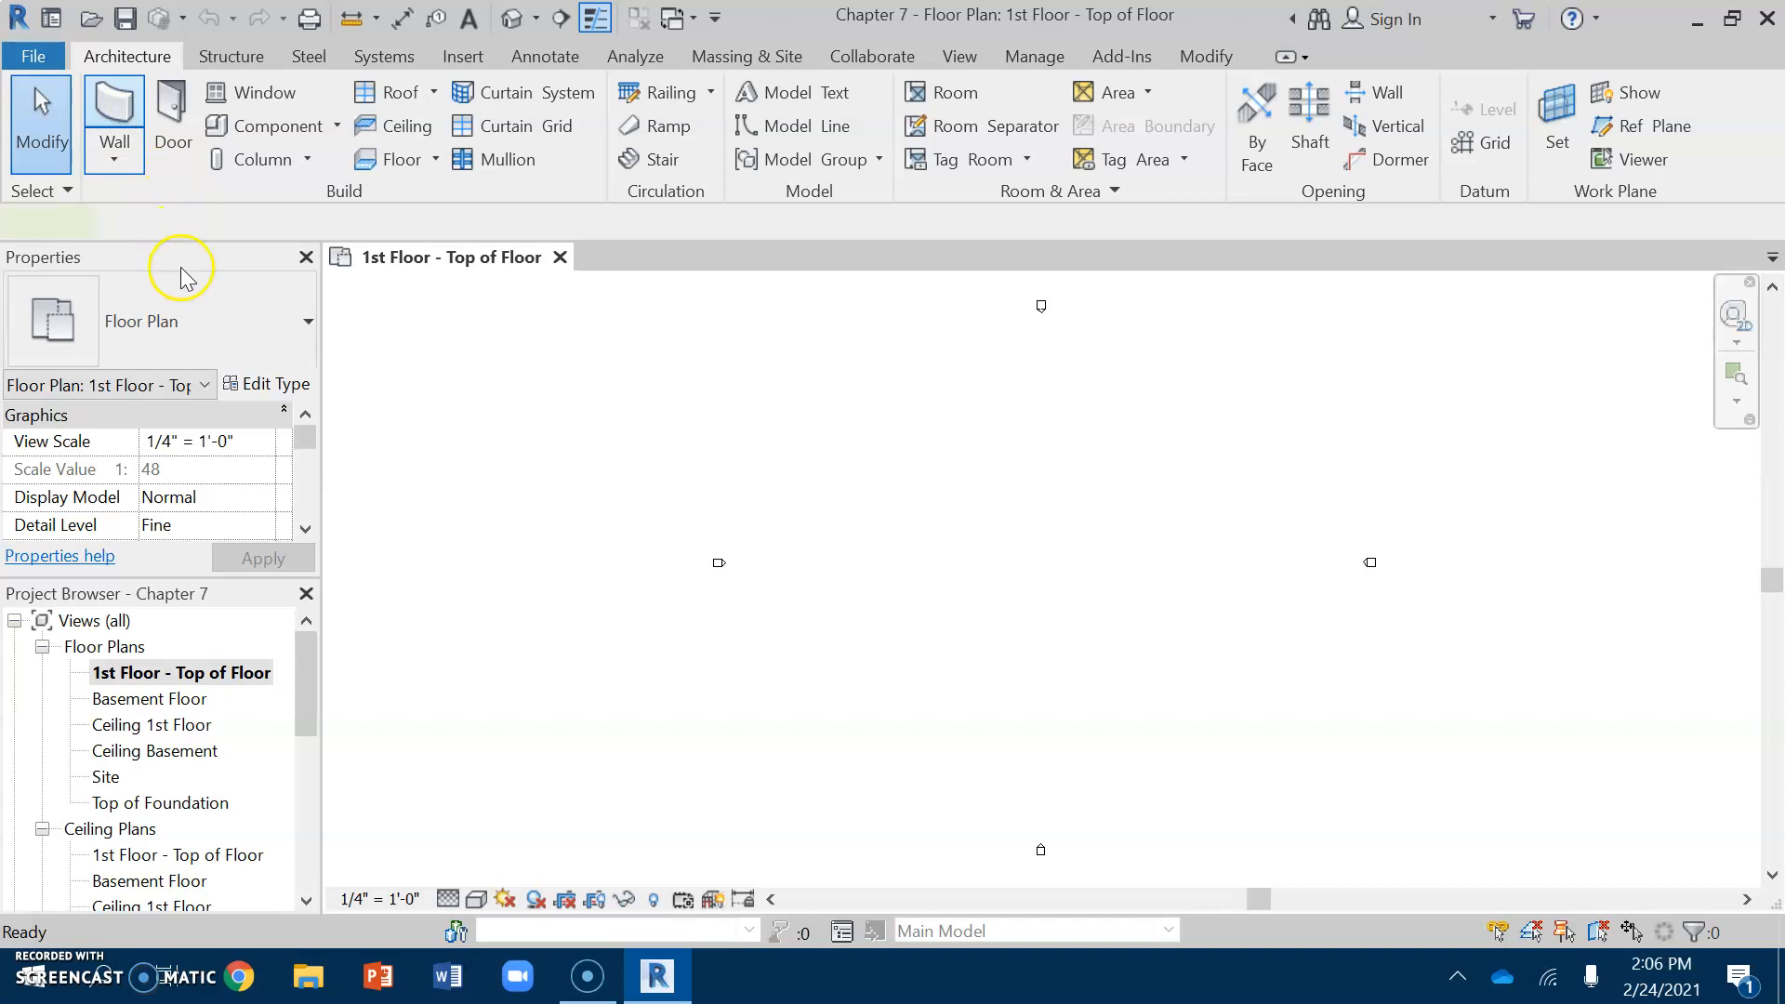
pyautogui.click(352, 311)
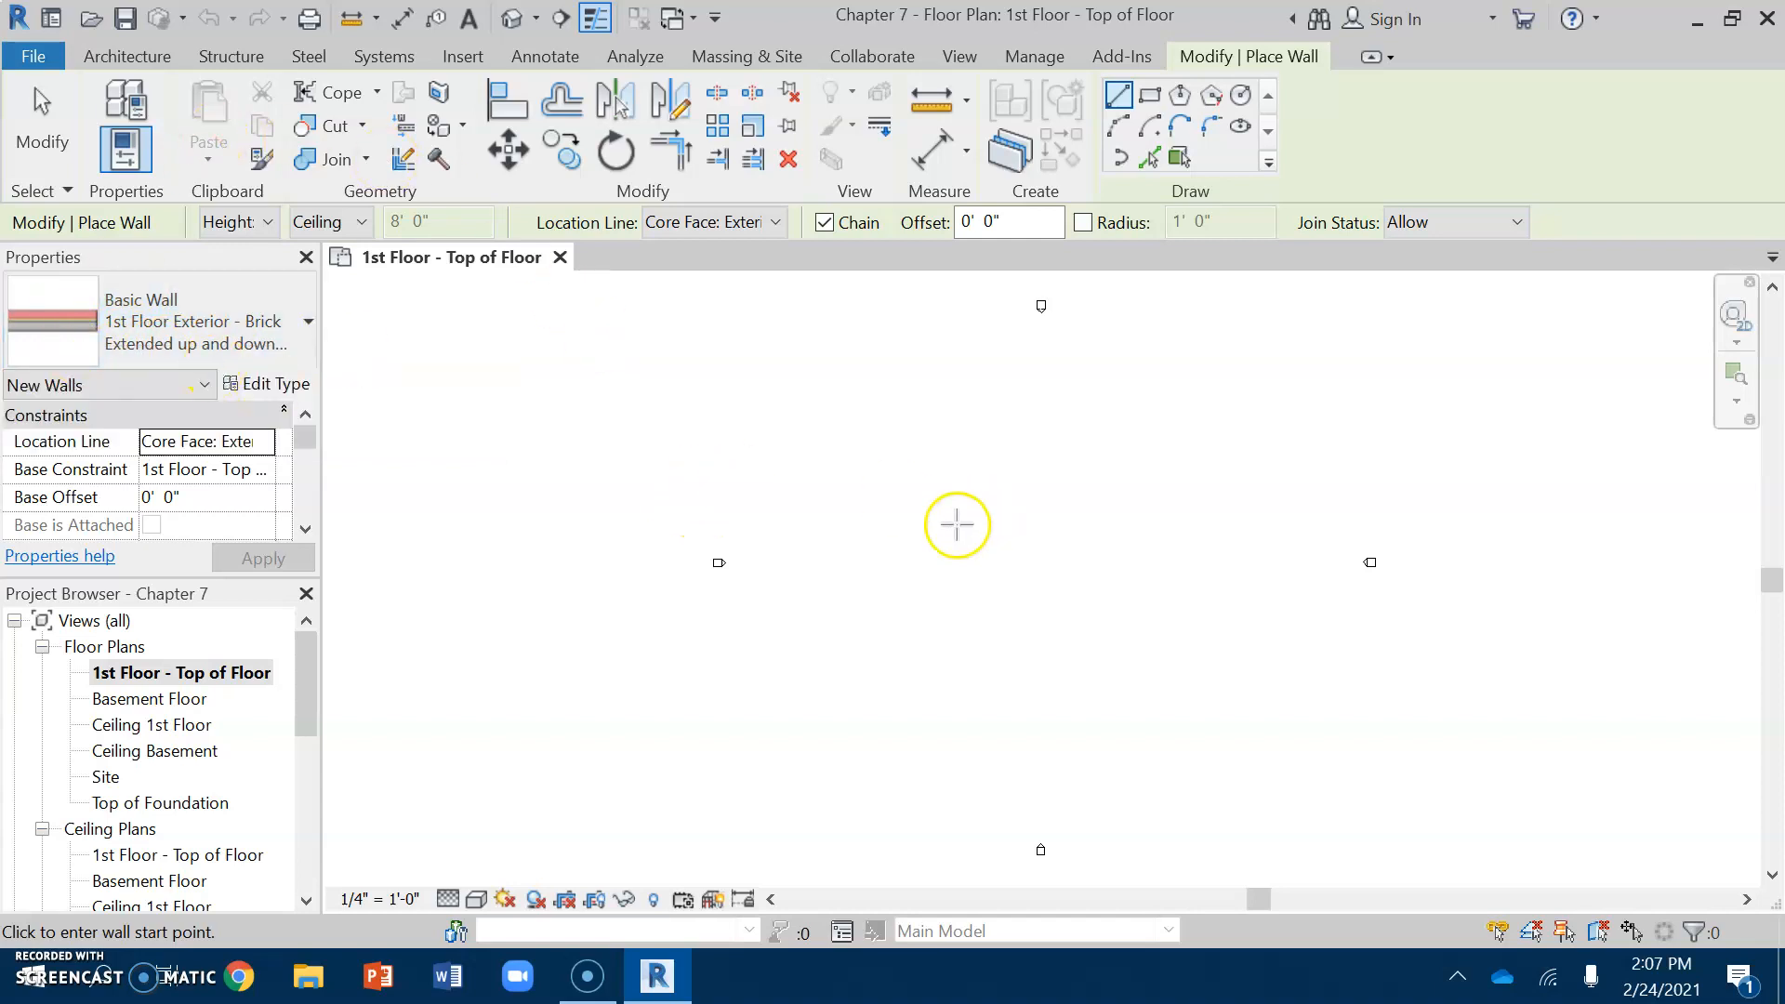
pyautogui.click(867, 516)
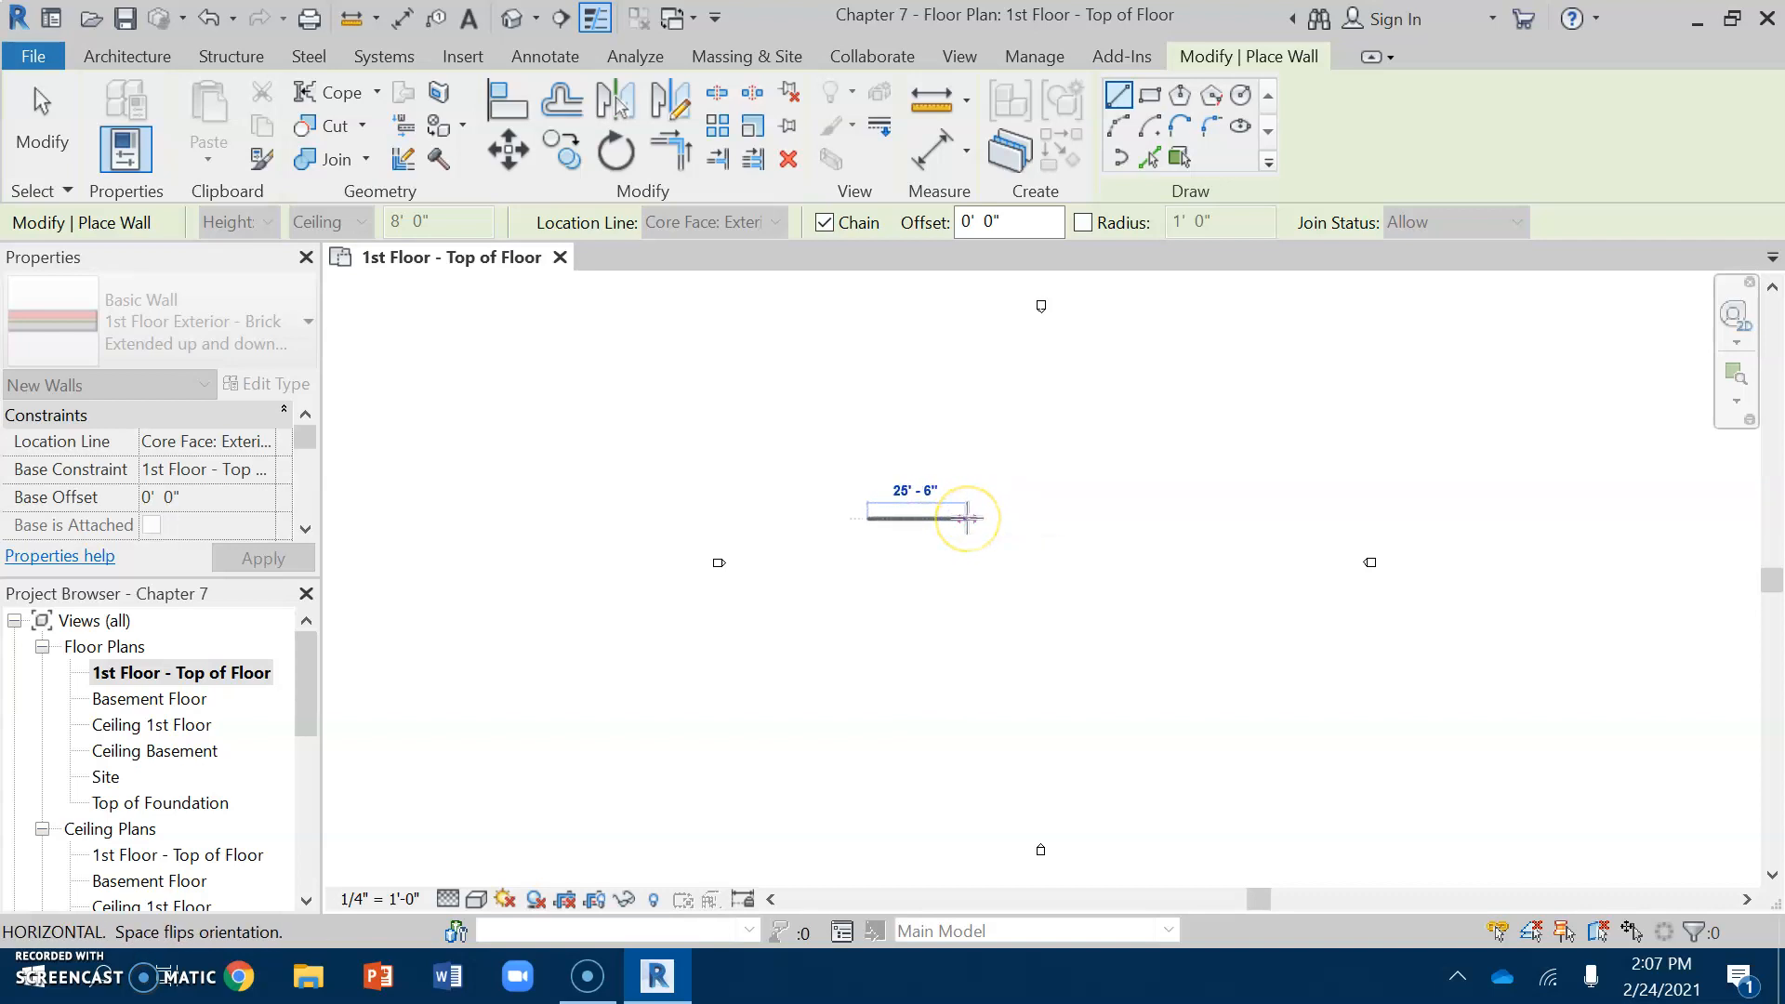
pyautogui.click(966, 518)
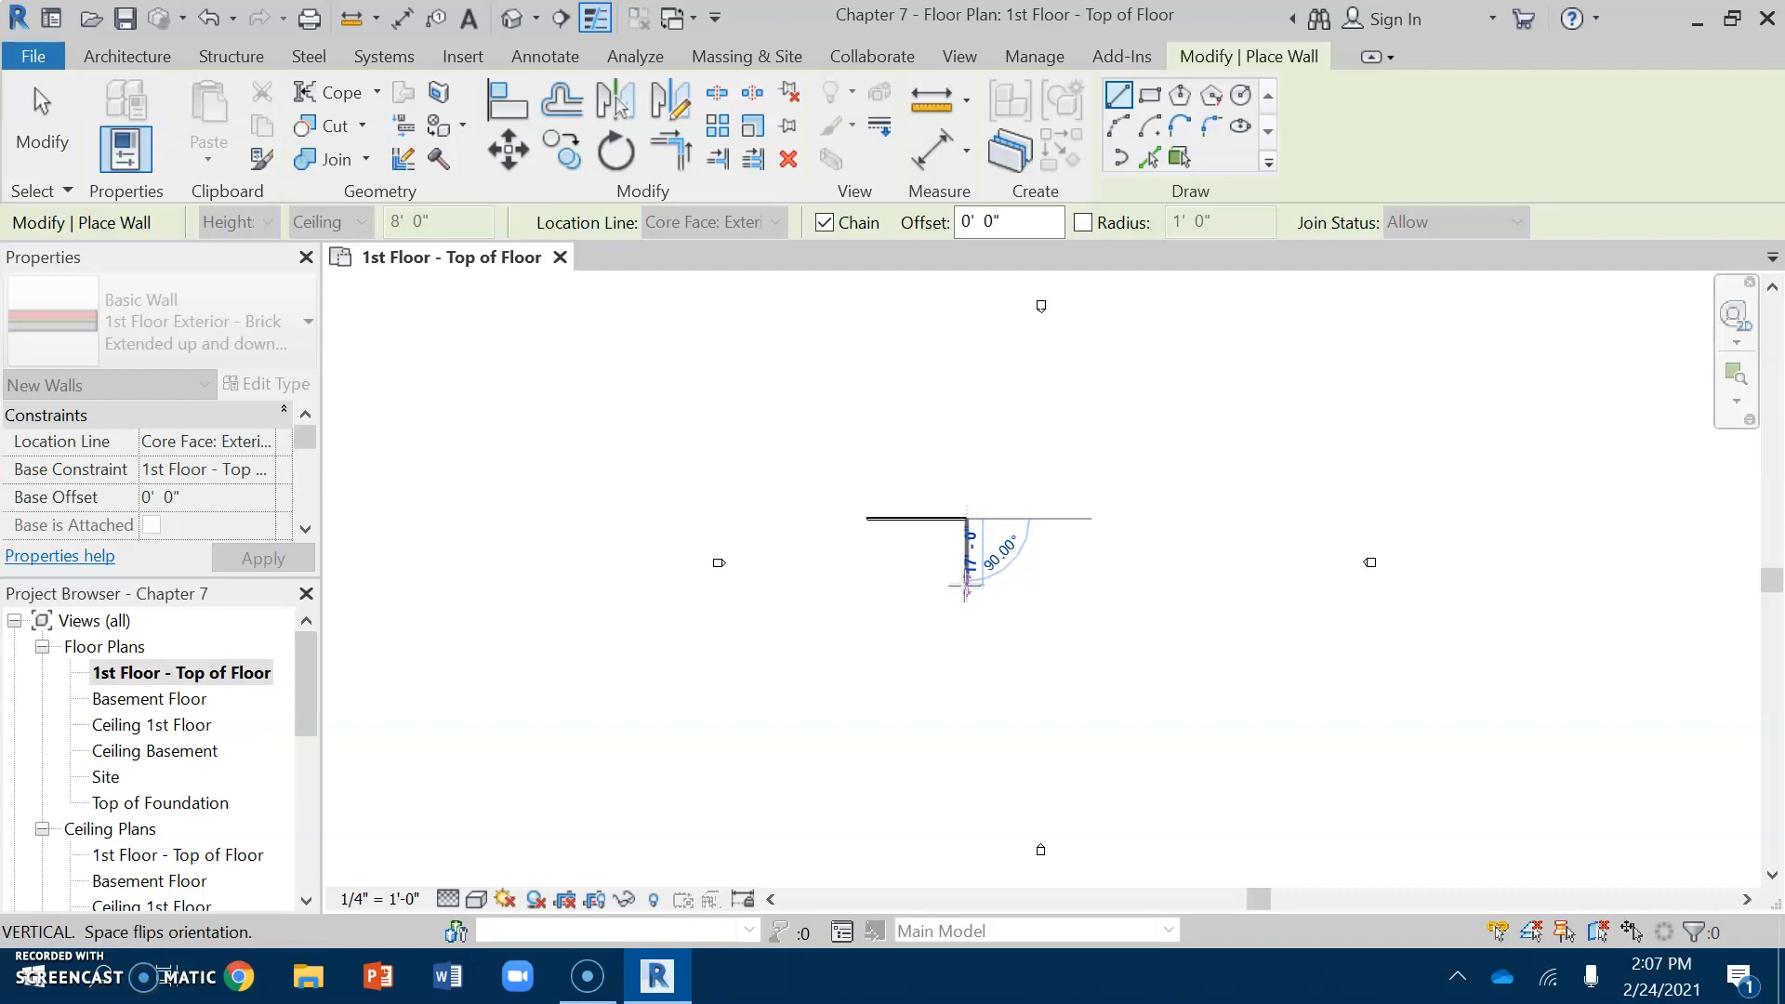
pyautogui.click(967, 586)
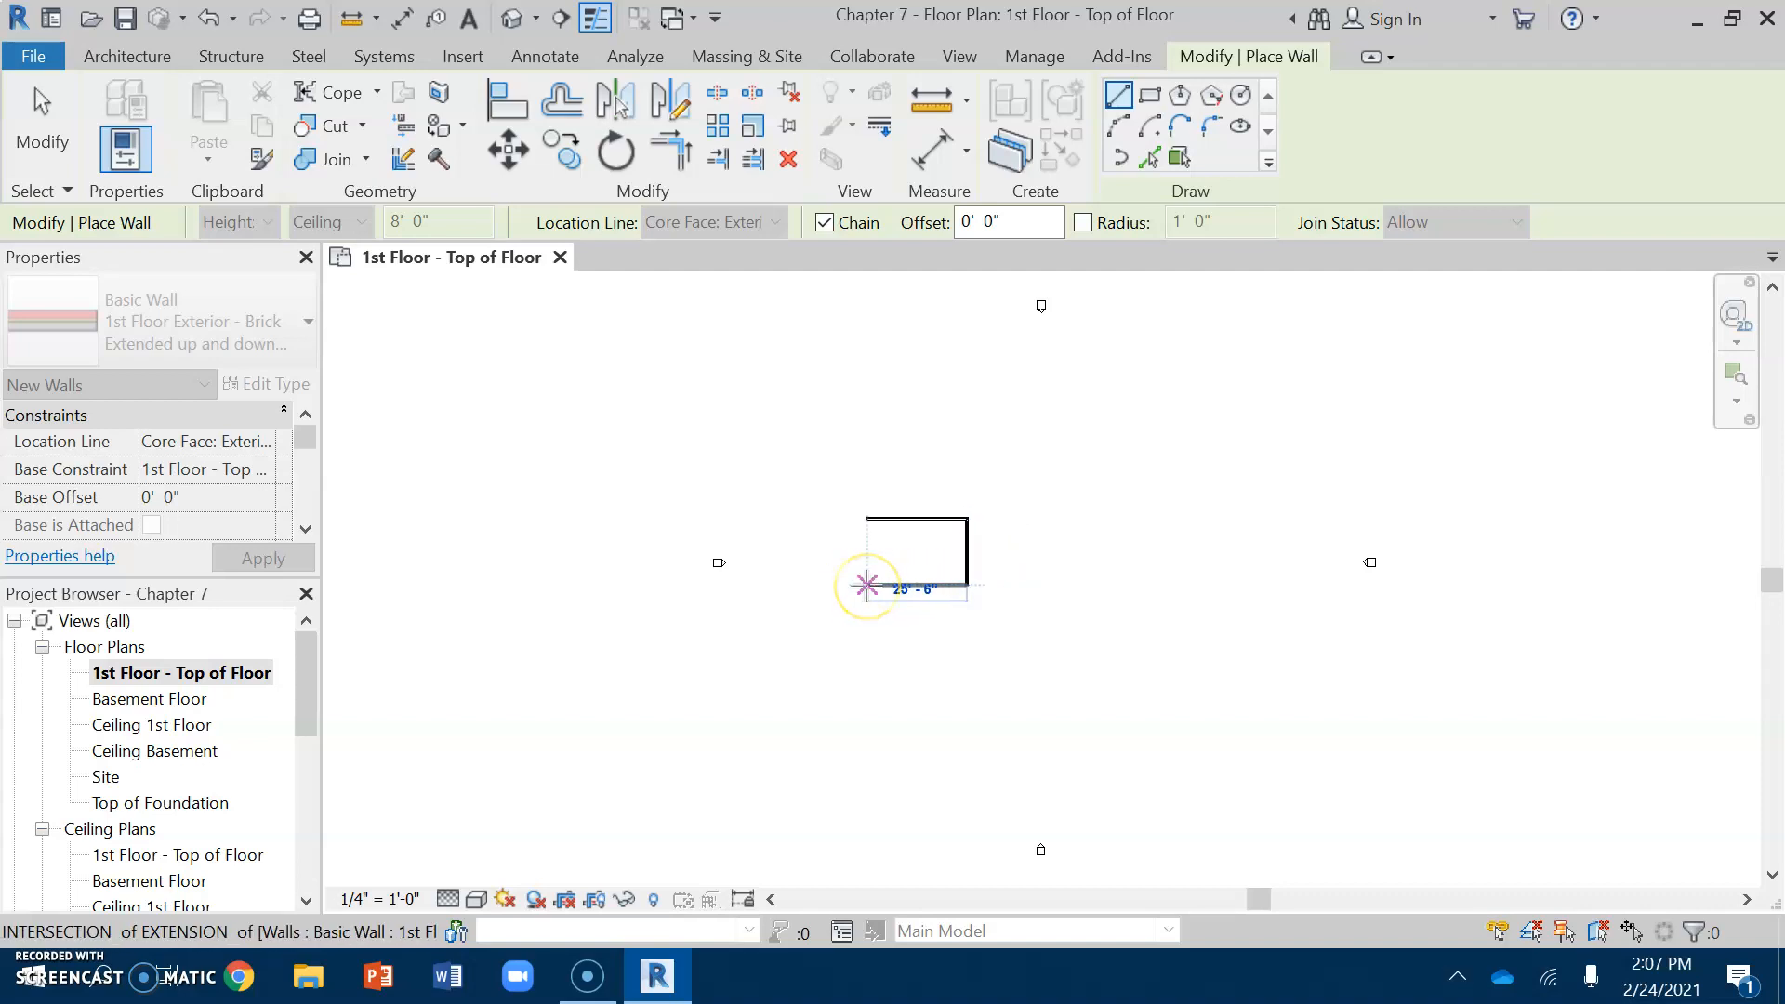
pyautogui.click(866, 585)
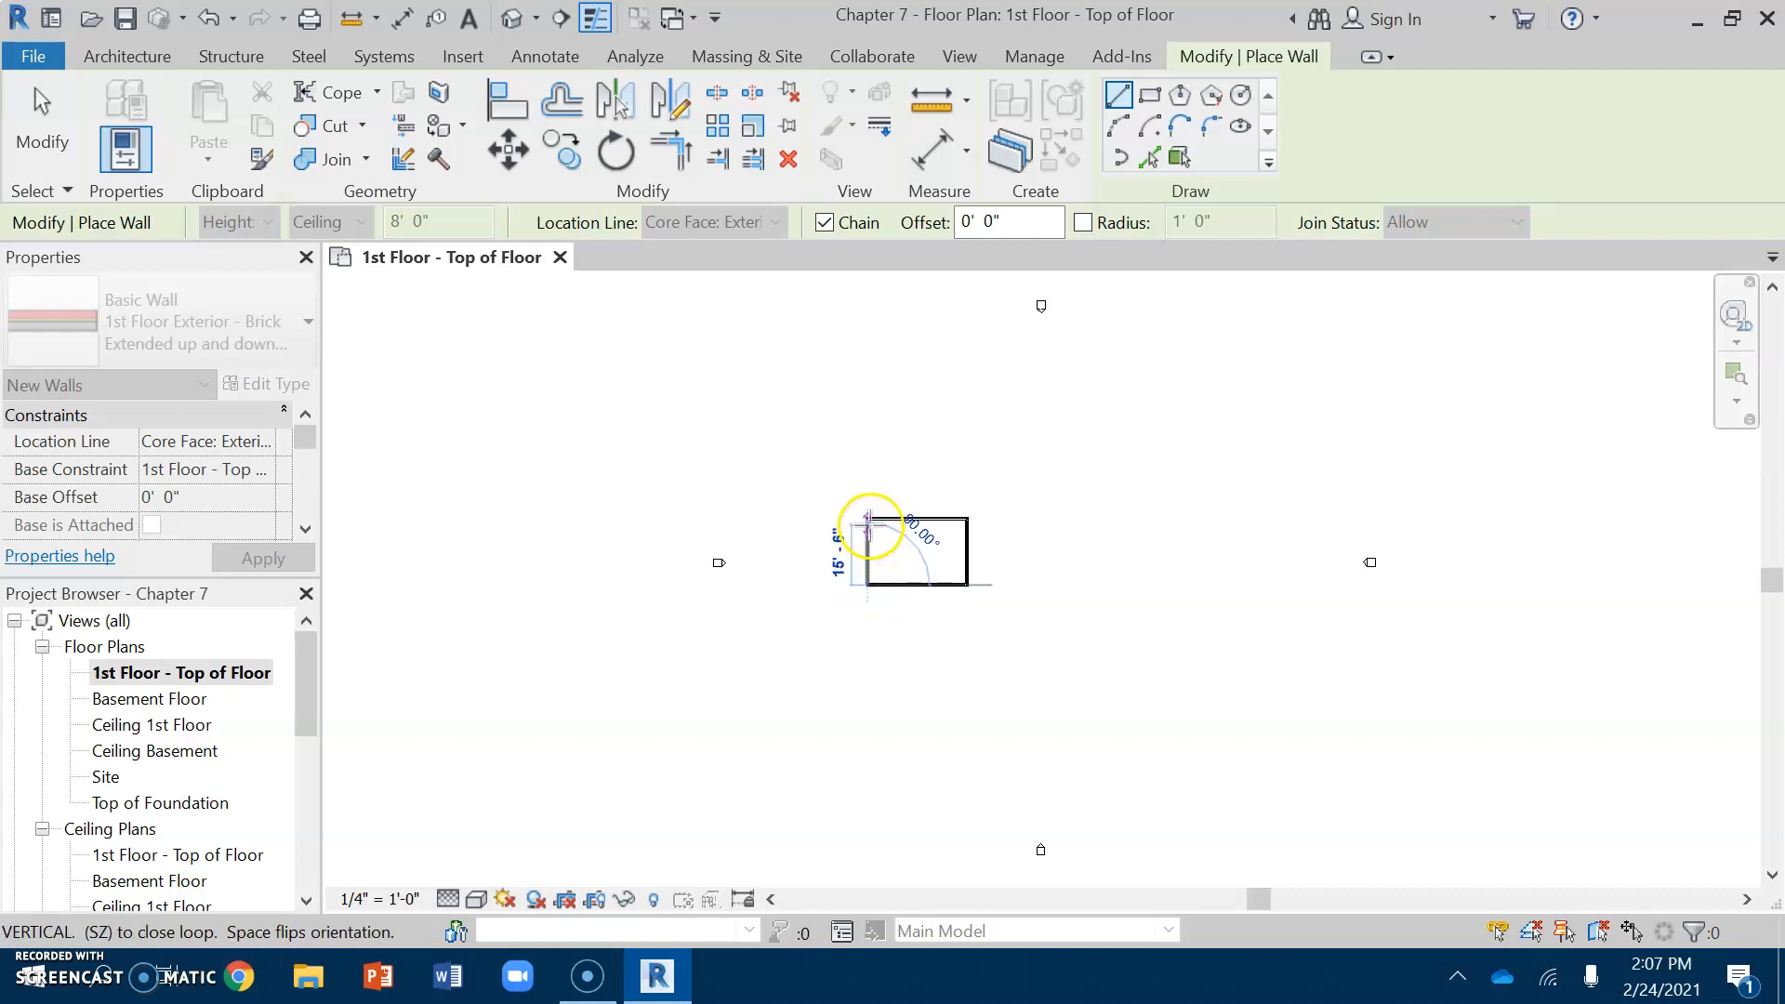
pyautogui.click(868, 517)
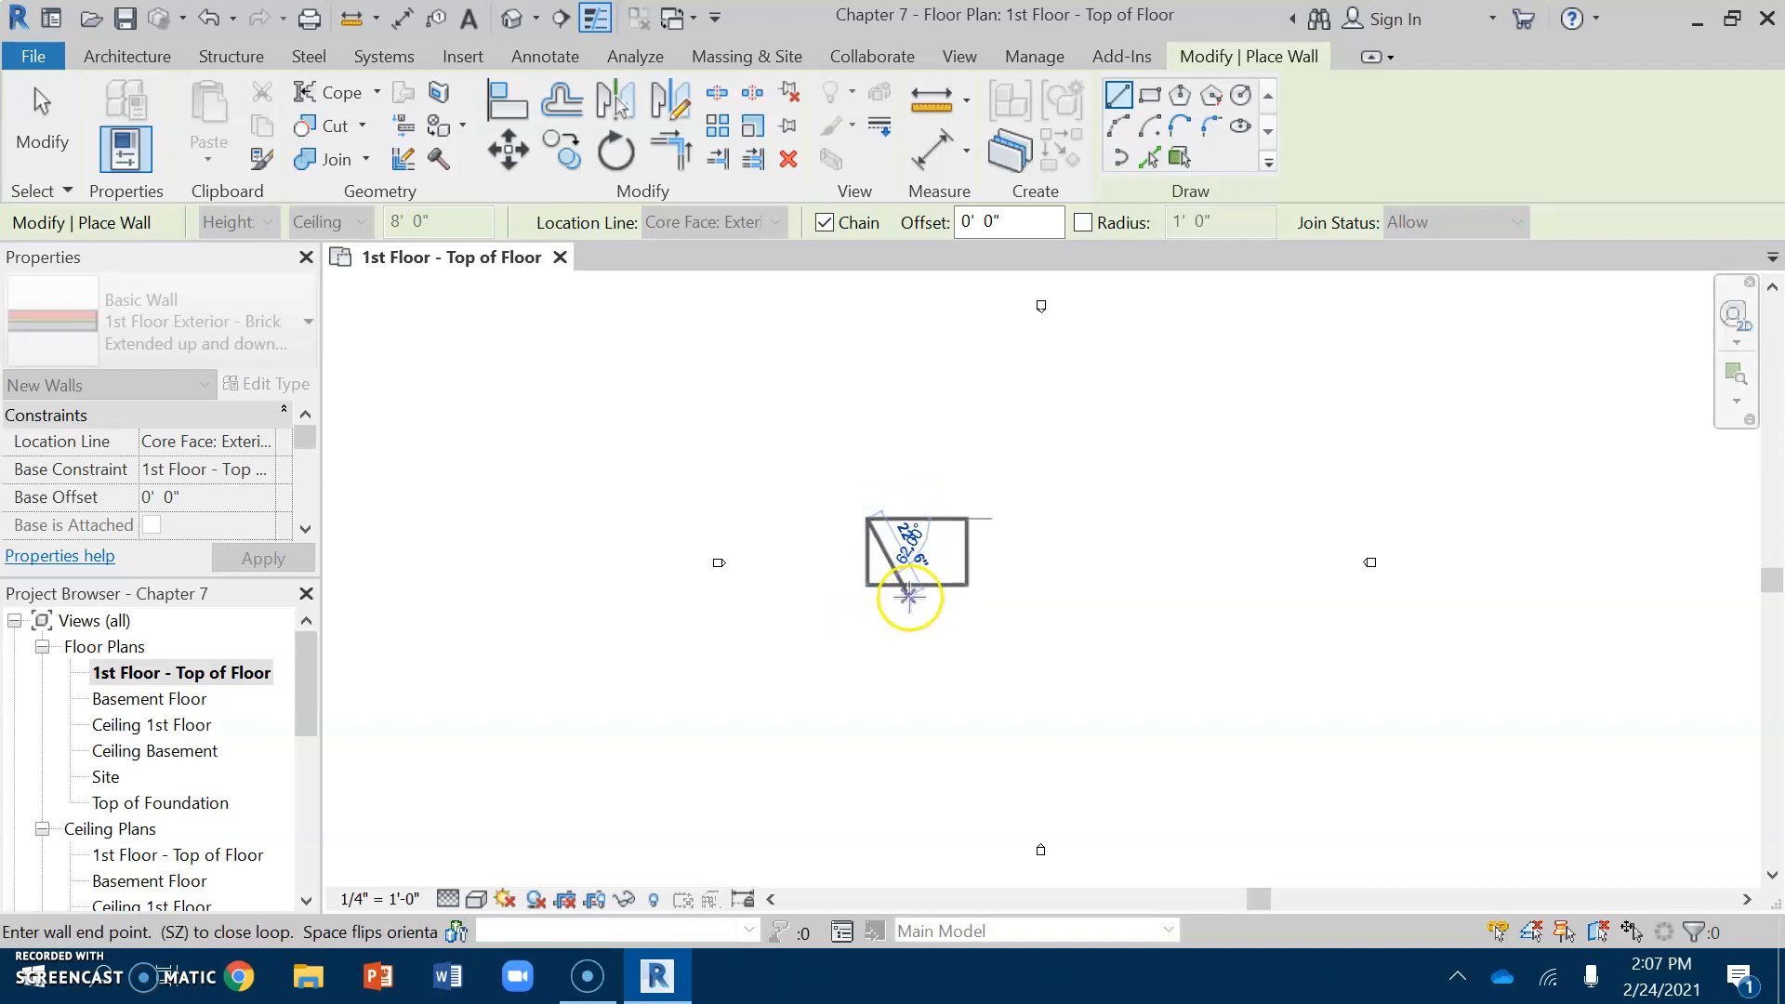
pyautogui.press('Escape')
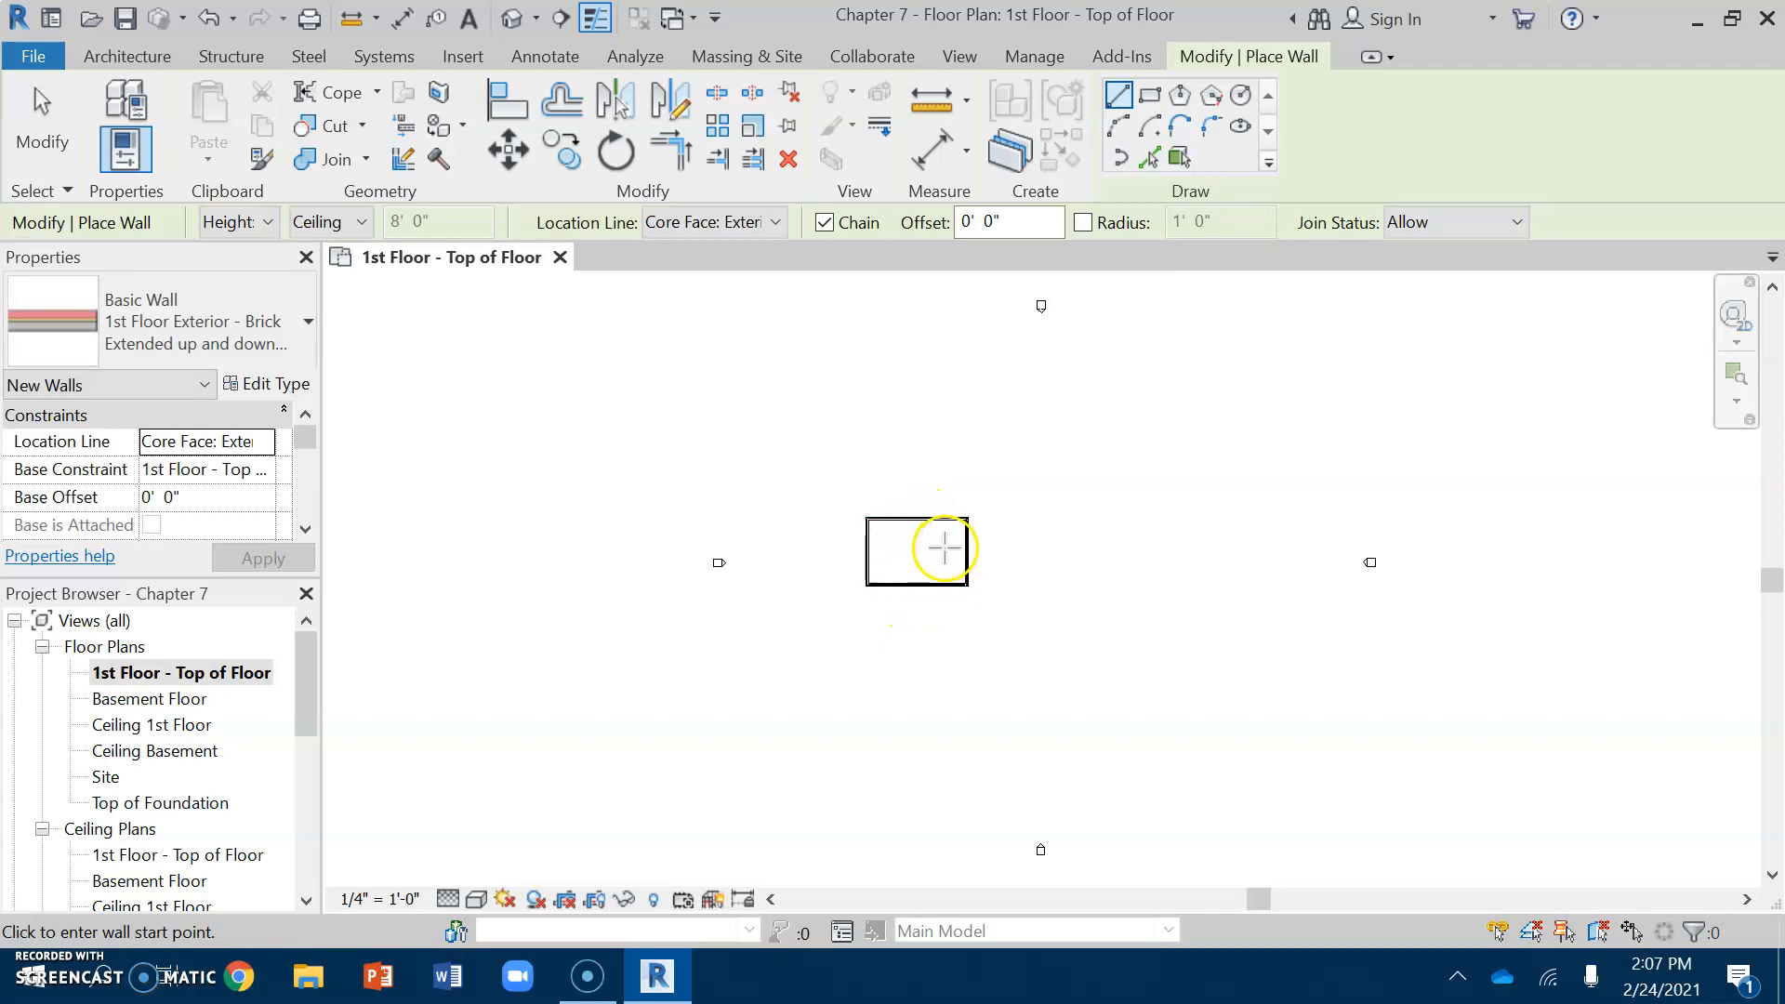
pyautogui.press('Escape')
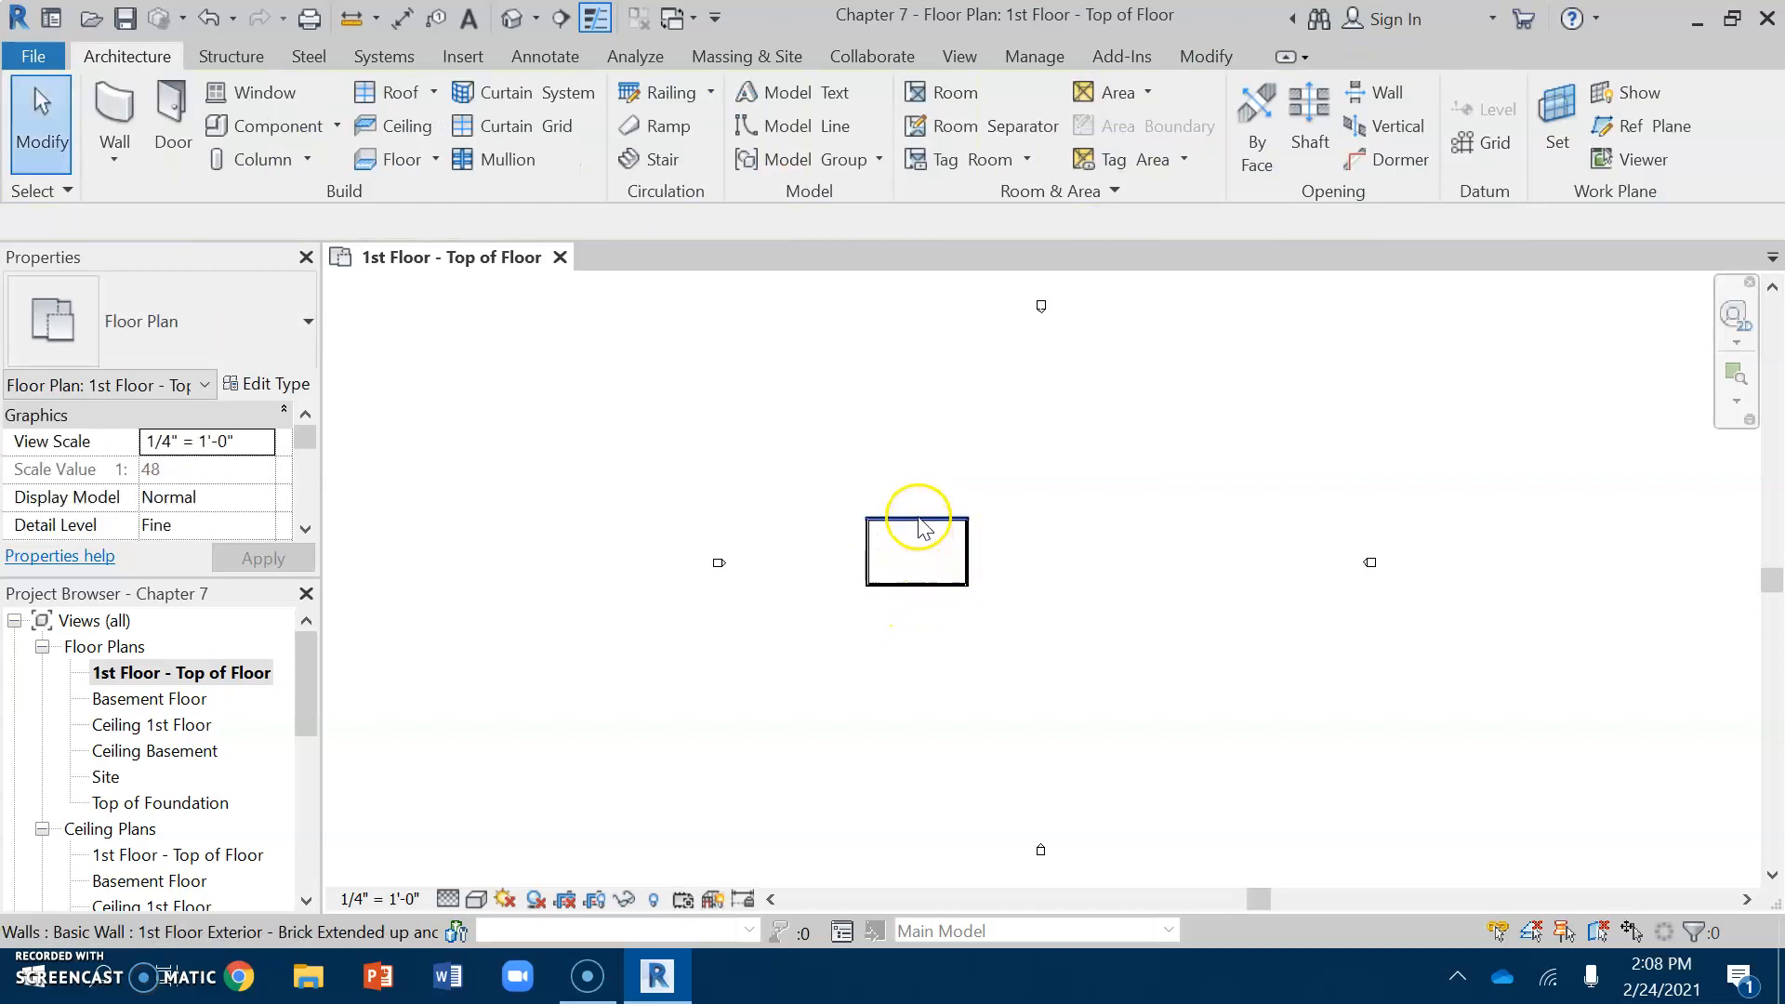
# Stretch the upper brick wall to about 43'-0" past the right corner and the left wall to about 29'-0" past the lower corner
pyautogui.click(940, 518)
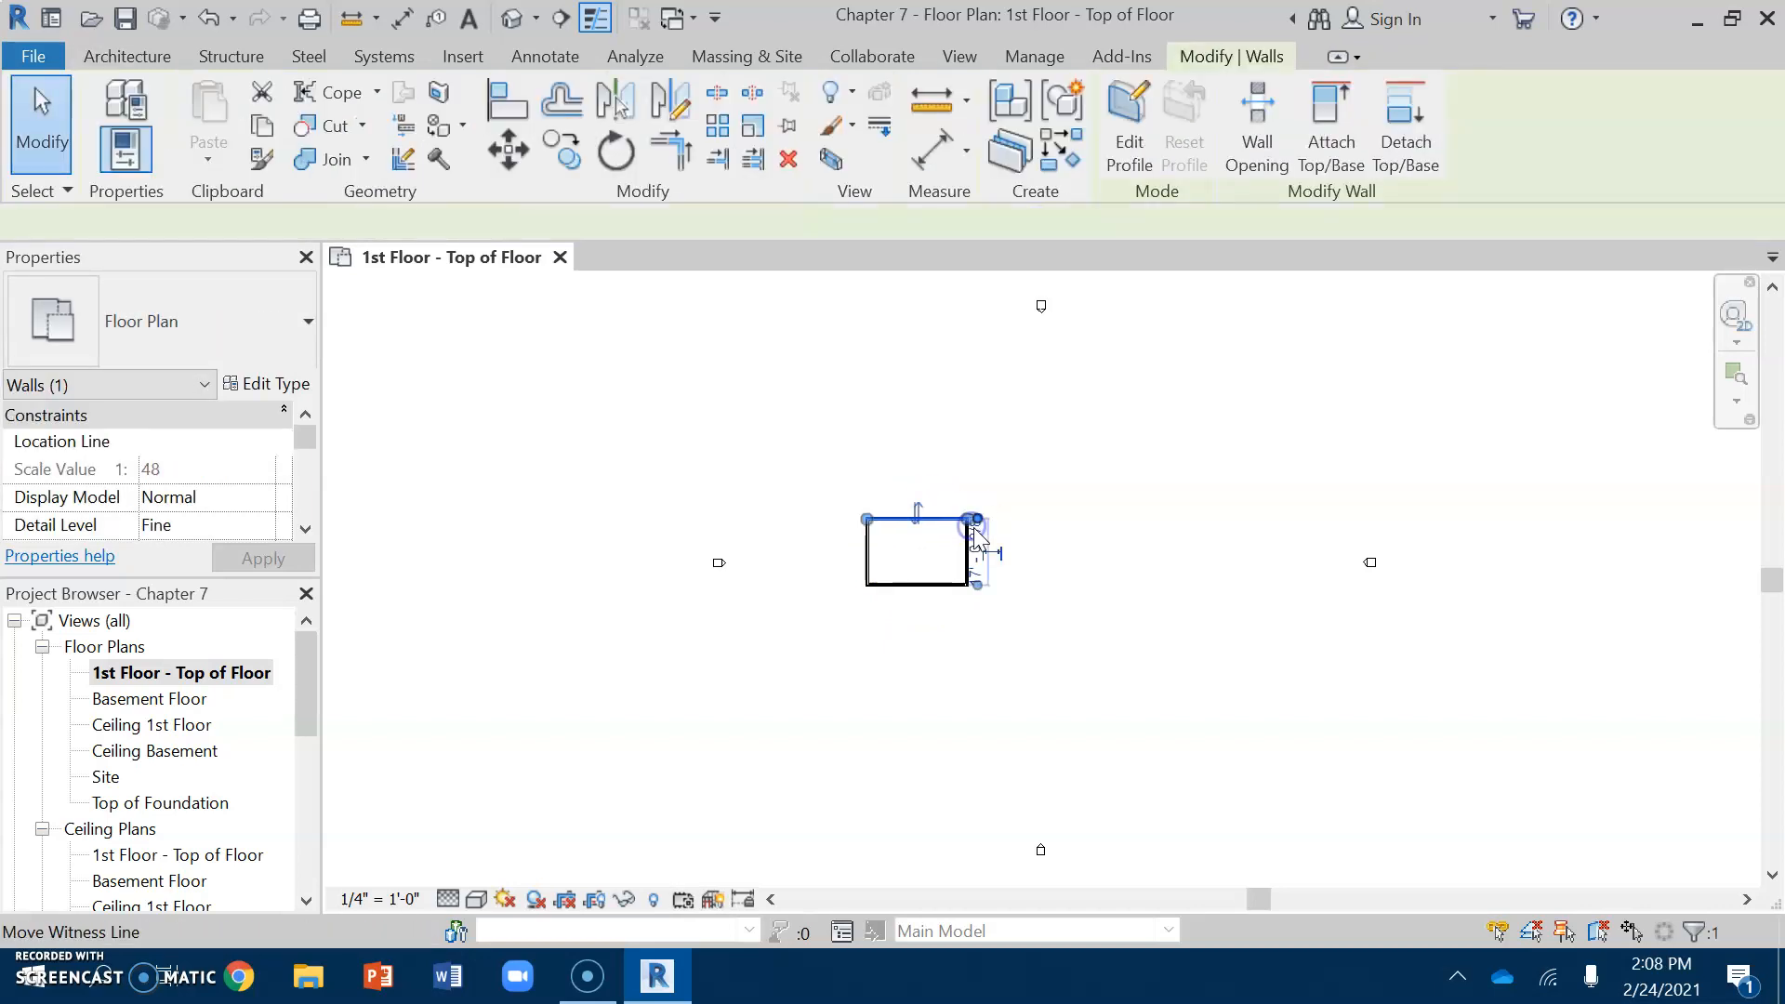
pyautogui.scroll(5, 972, 528)
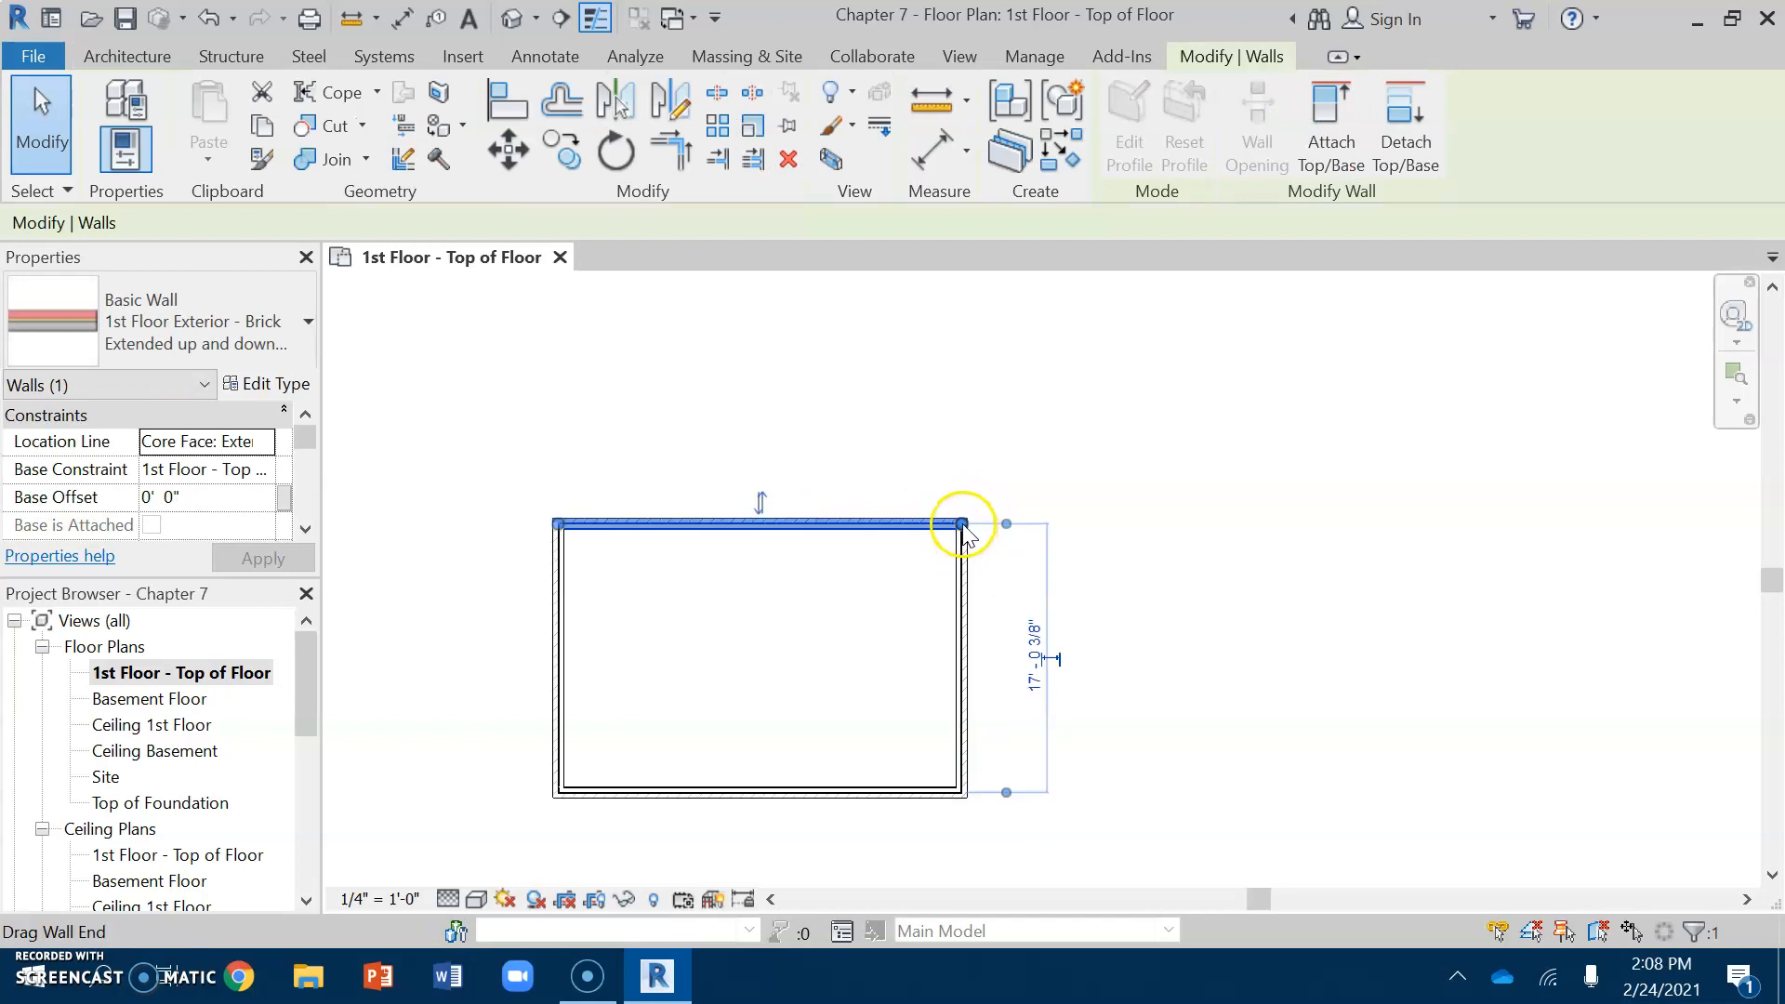
pyautogui.moveTo(962, 525); pyautogui.dragTo(1237, 524)
pyautogui.moveTo(685, 670); pyautogui.dragTo(761, 458, button='middle')
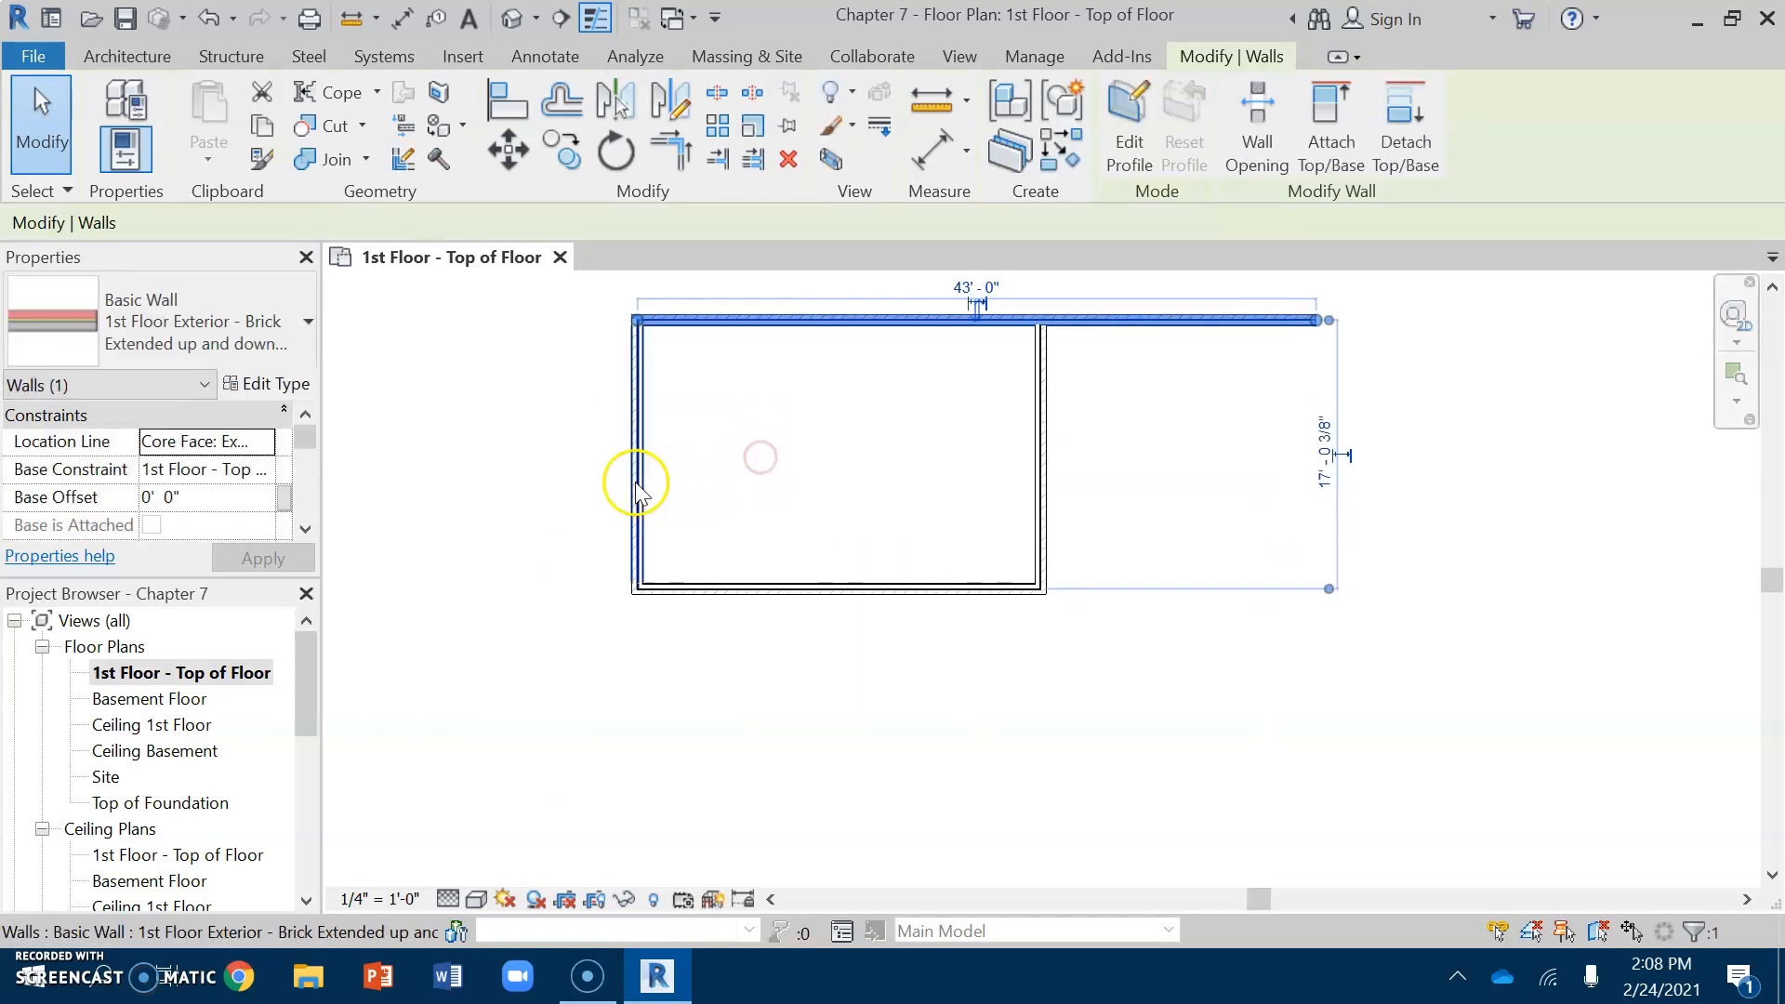
pyautogui.click(636, 492)
pyautogui.moveTo(632, 592); pyautogui.dragTo(638, 776)
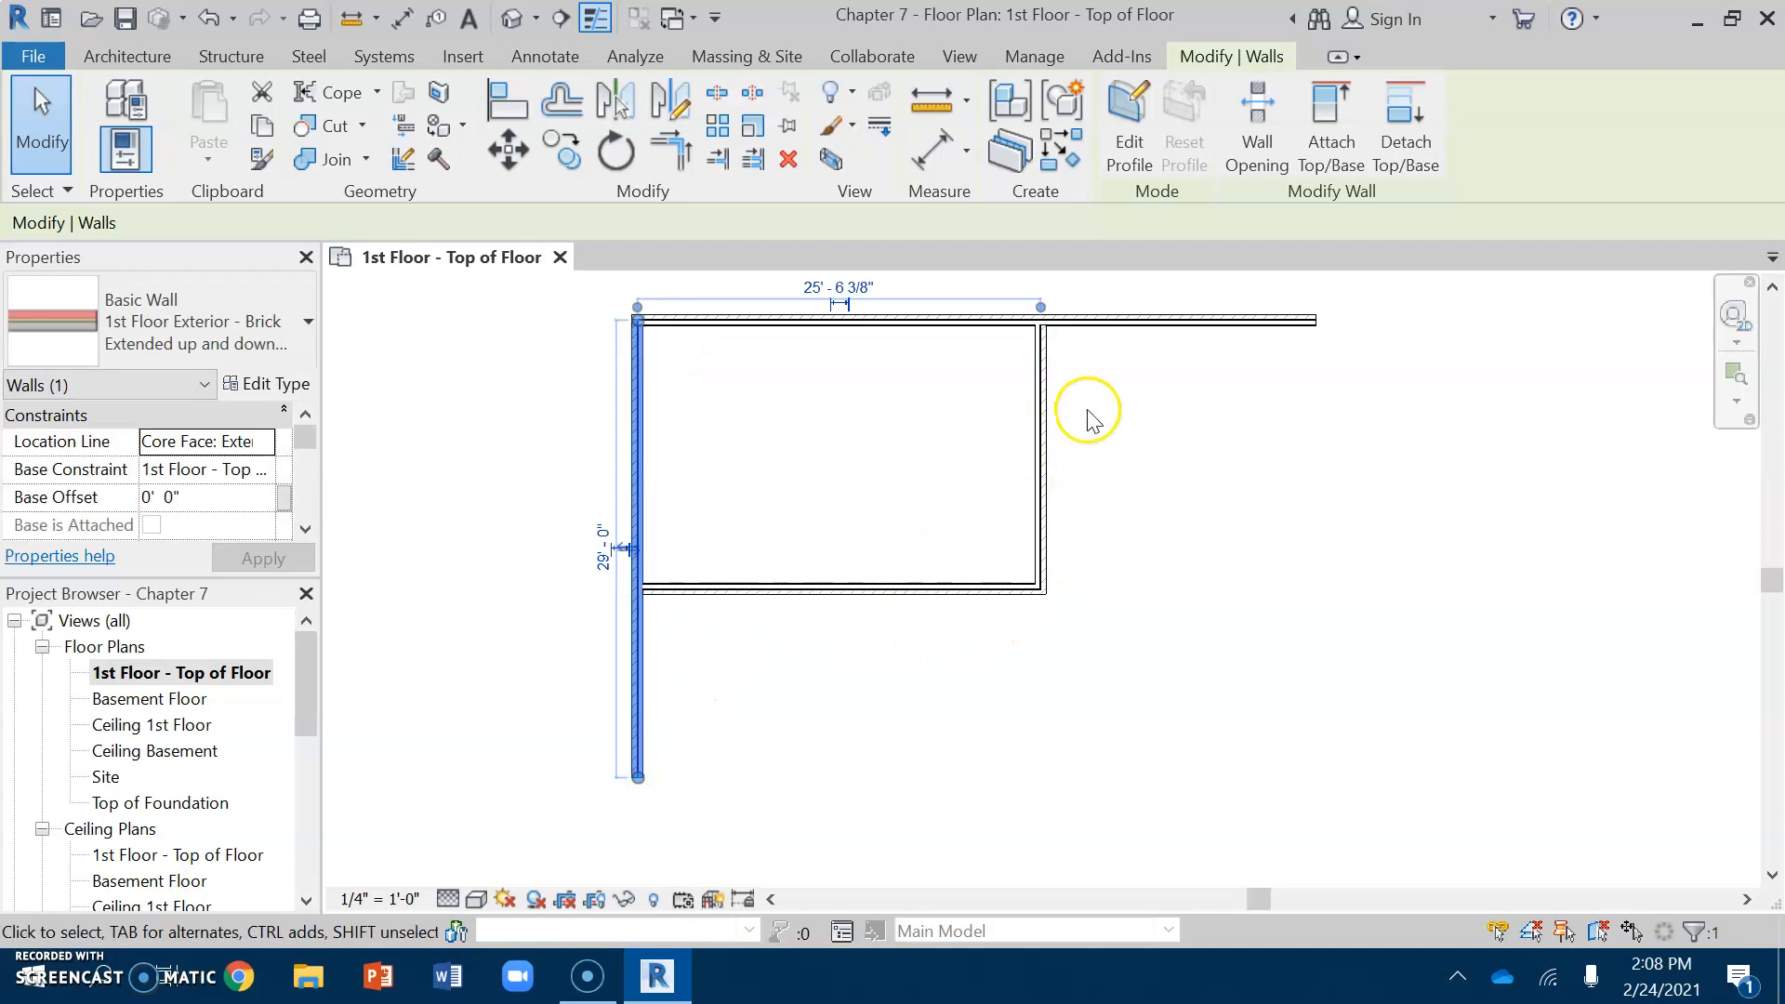
# Change the rectangle's right and lower walls to the Interior 4" Drywall Both sides wall type
pyautogui.moveTo(1103, 645); pyautogui.dragTo(988, 495)
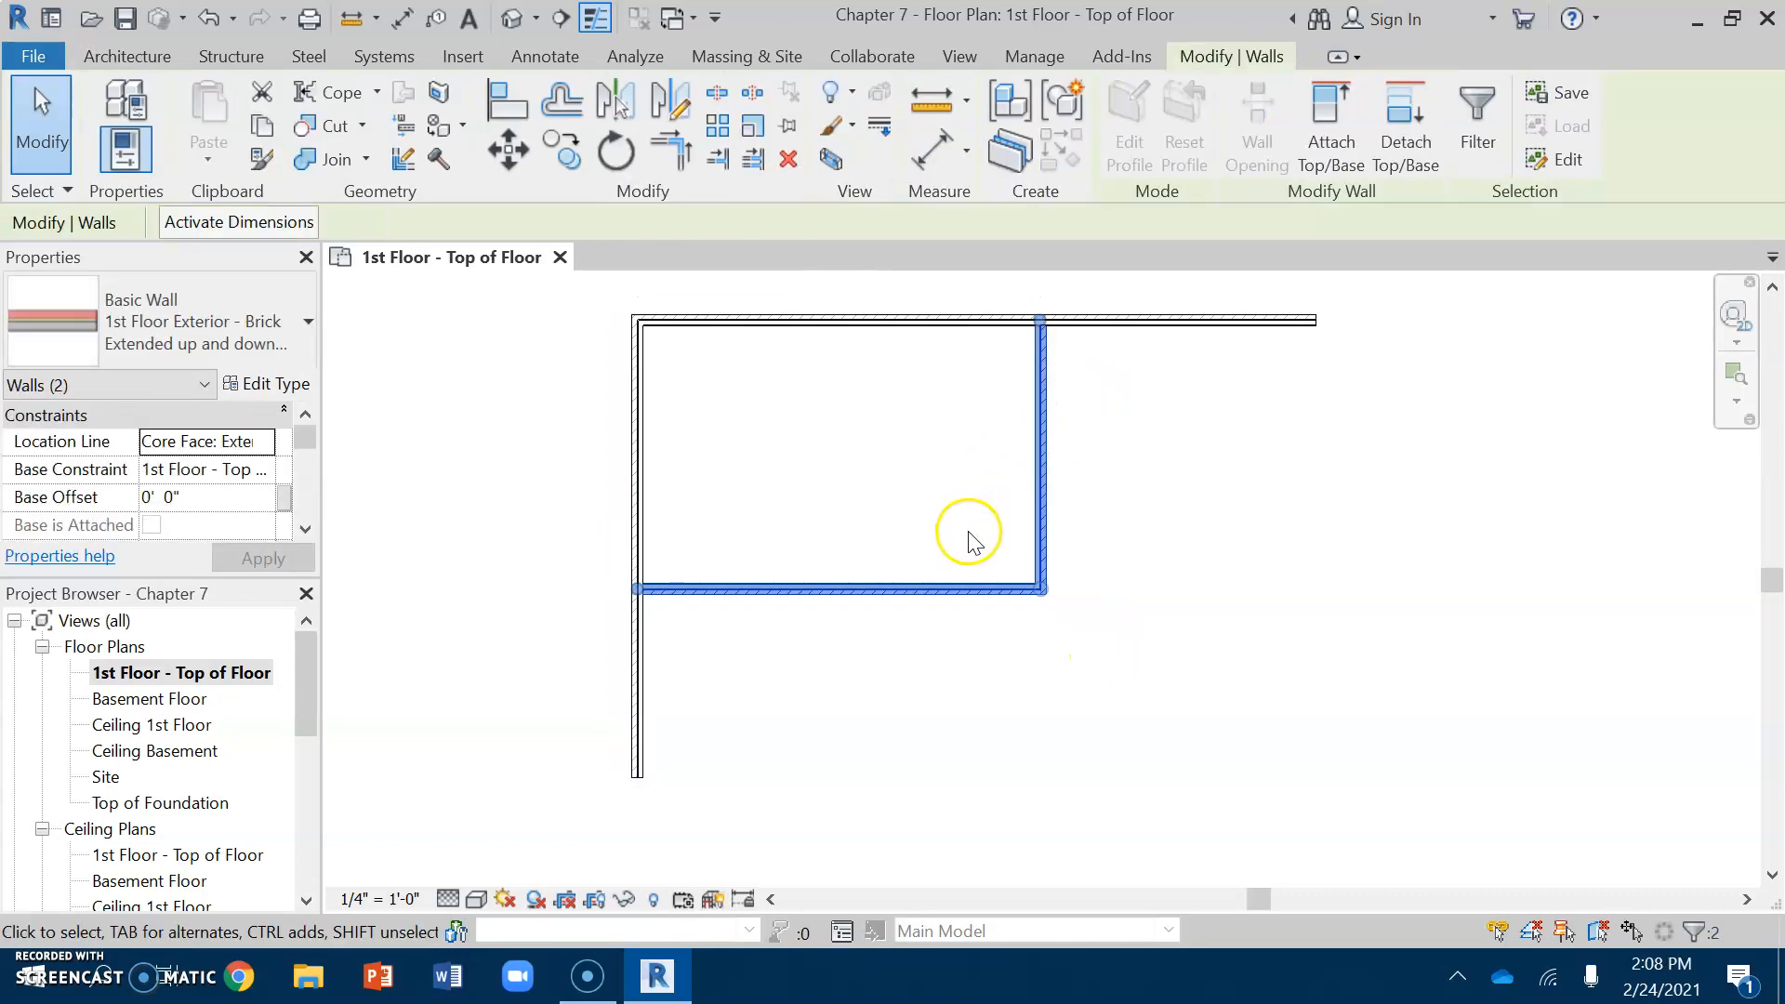
pyautogui.moveTo(1145, 681); pyautogui.dragTo(963, 474)
pyautogui.moveTo(1015, 550); pyautogui.dragTo(962, 495)
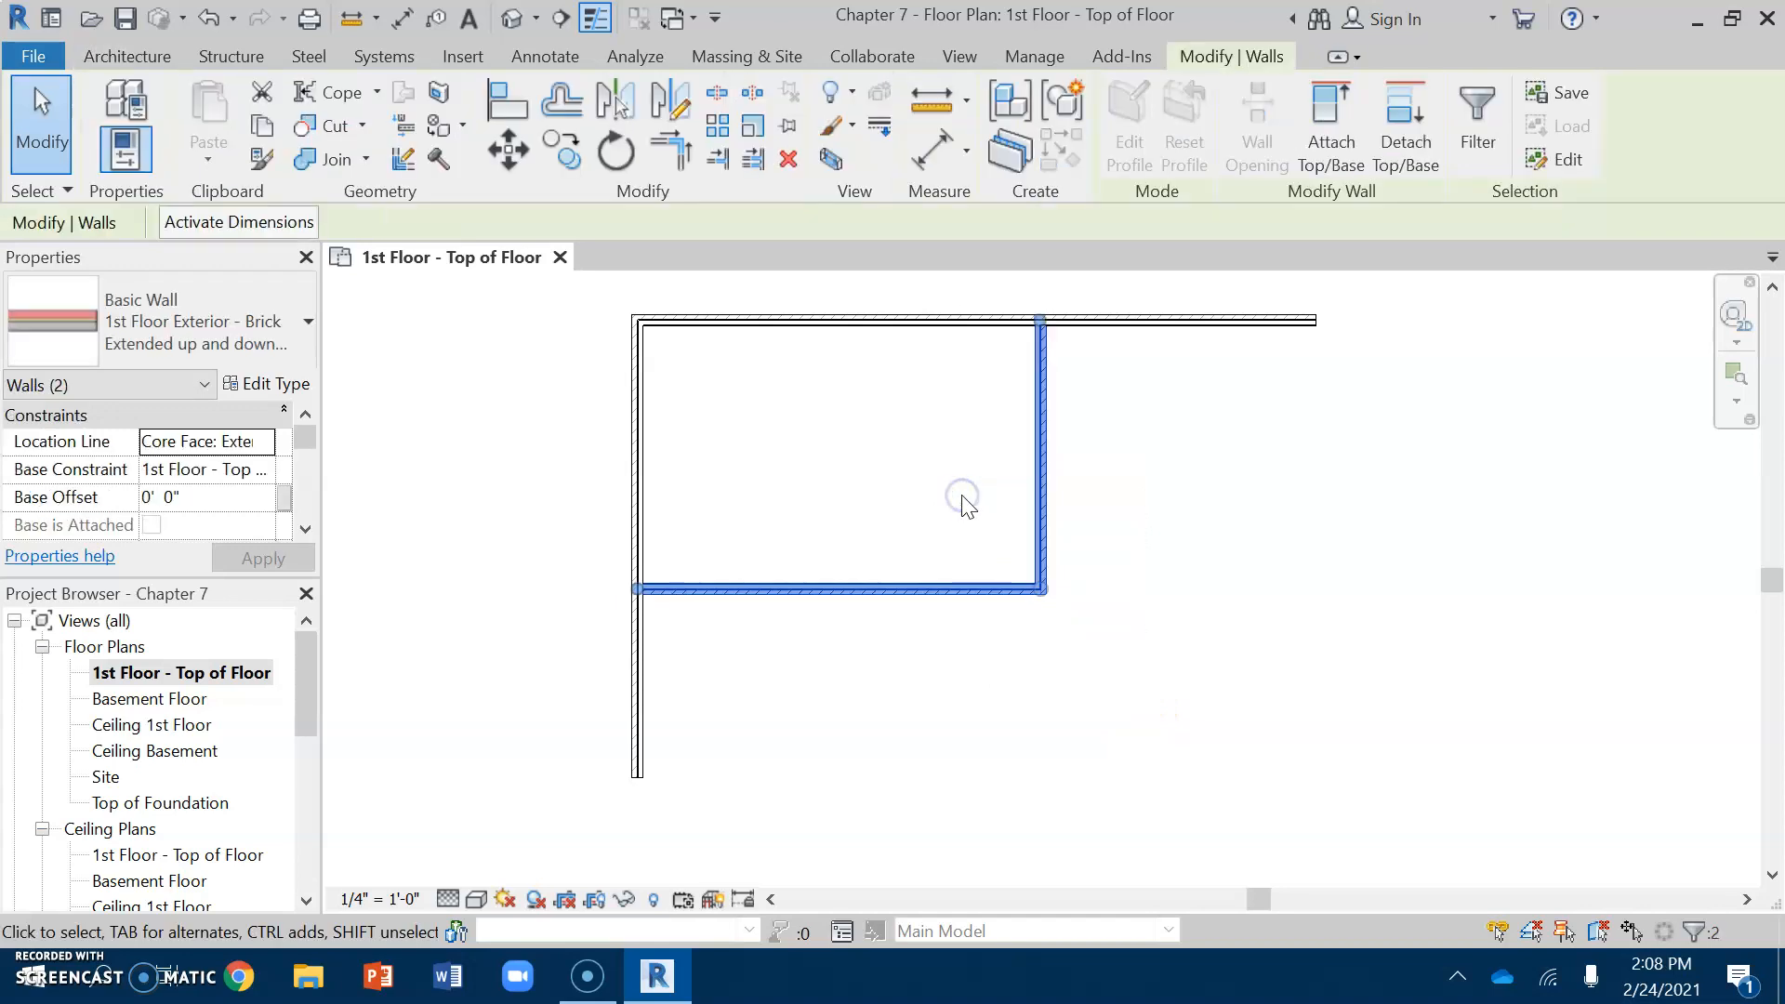
pyautogui.click(200, 332)
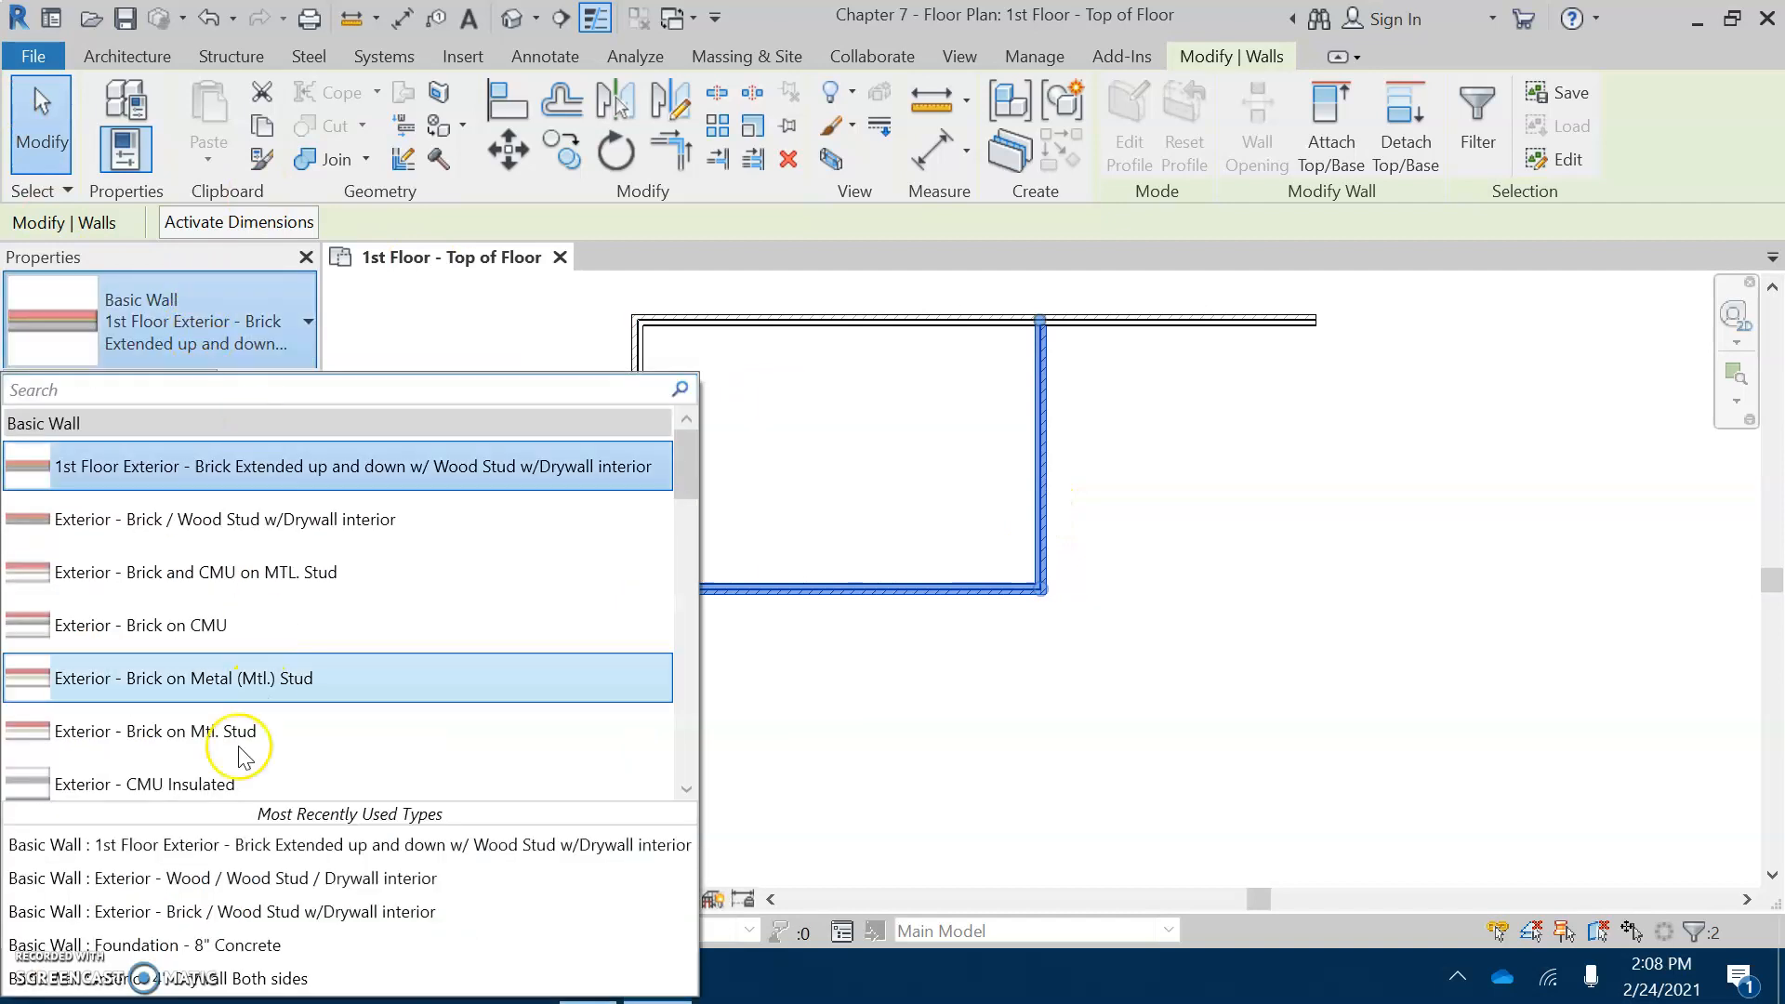
pyautogui.scroll(-4, 228, 725)
pyautogui.scroll(-3, 227, 725)
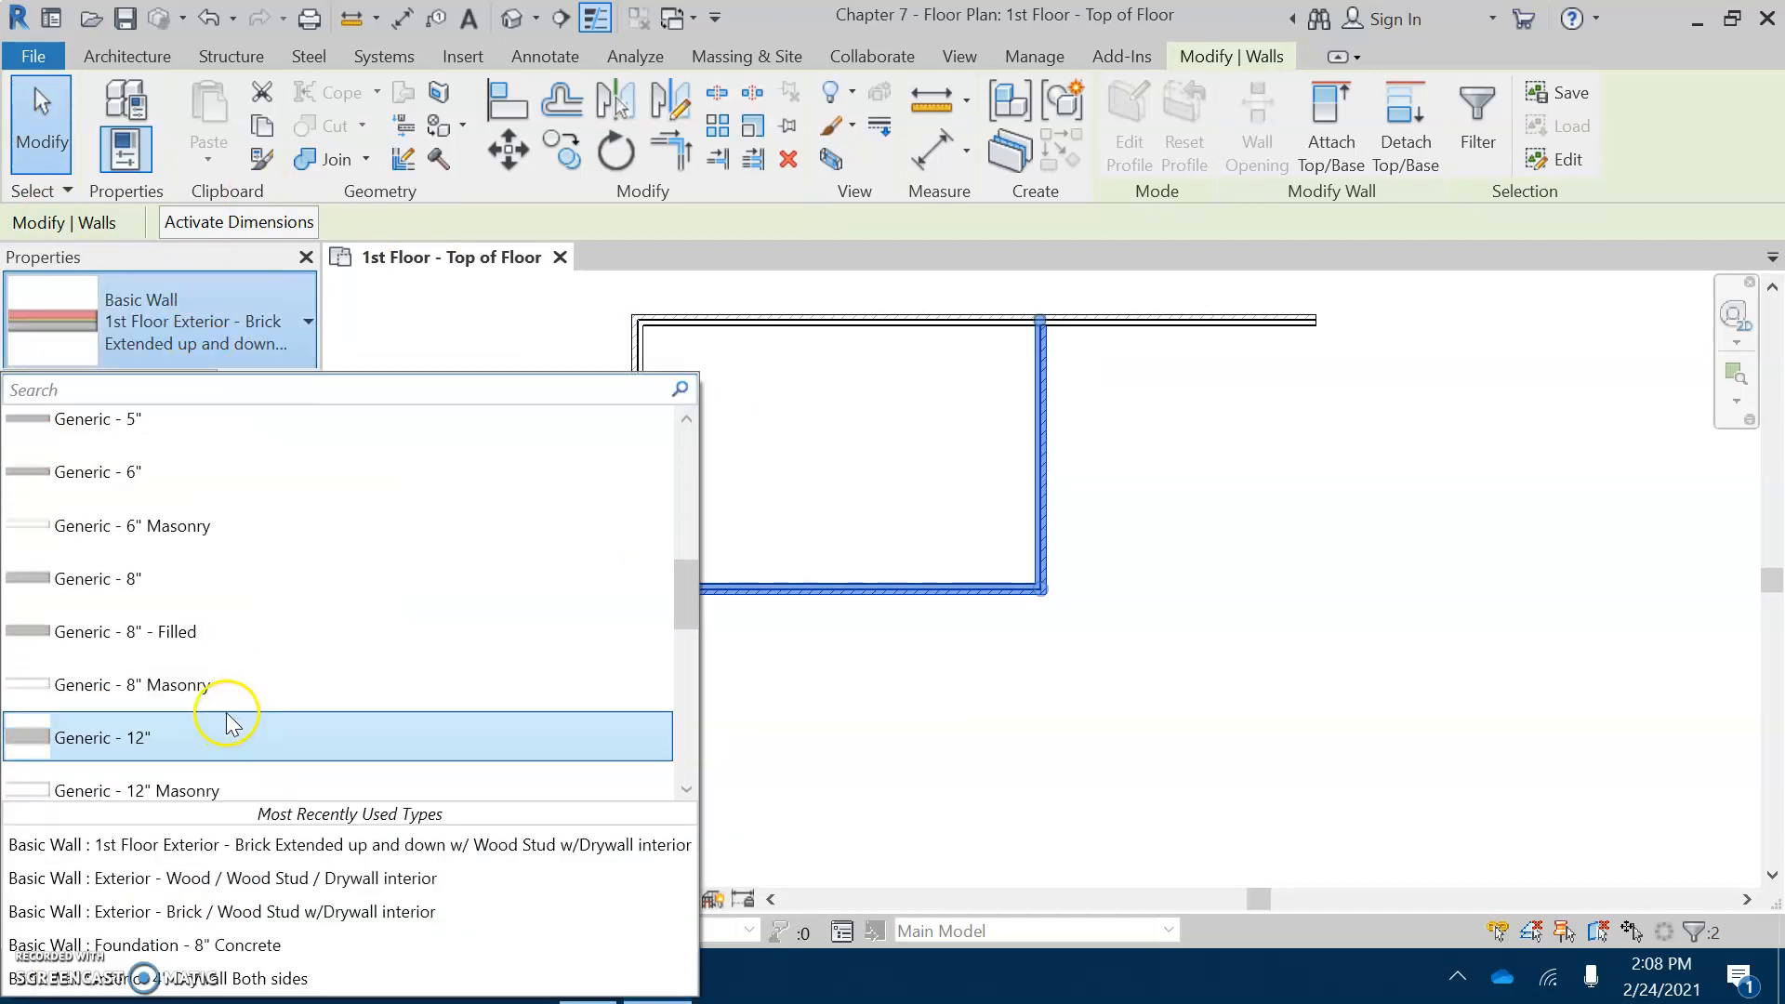
pyautogui.scroll(-1, 228, 707)
pyautogui.scroll(1, 214, 669)
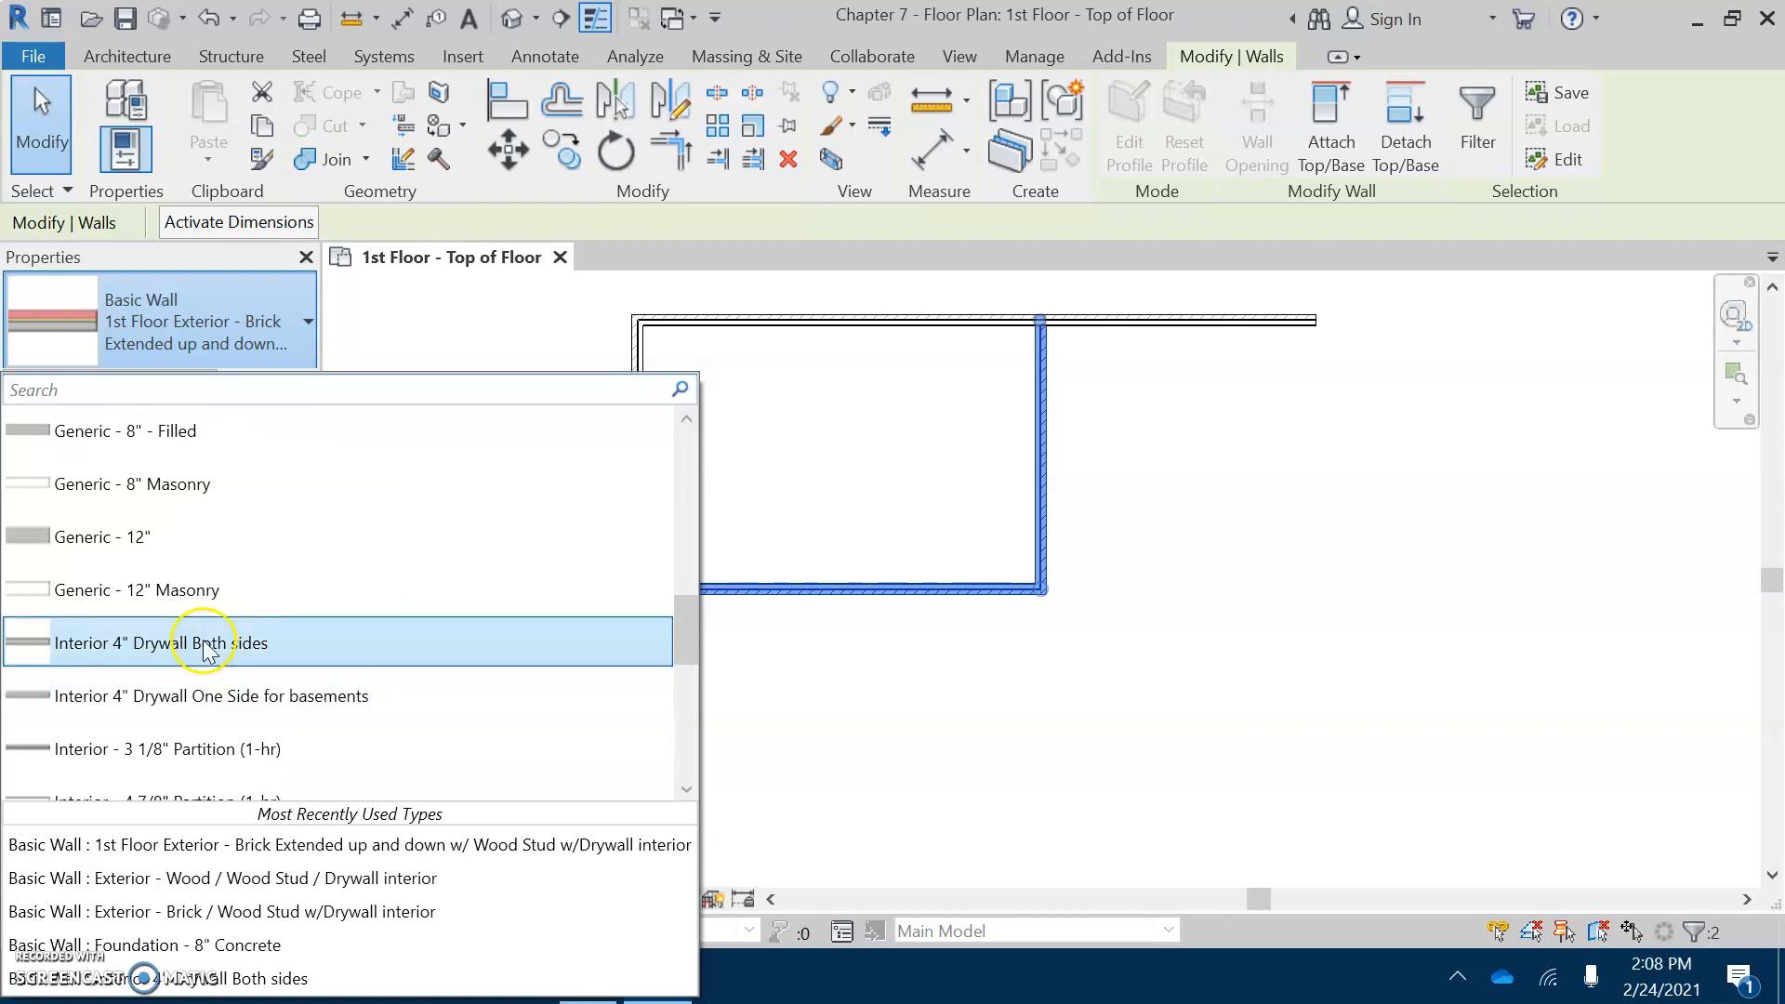
pyautogui.click(195, 648)
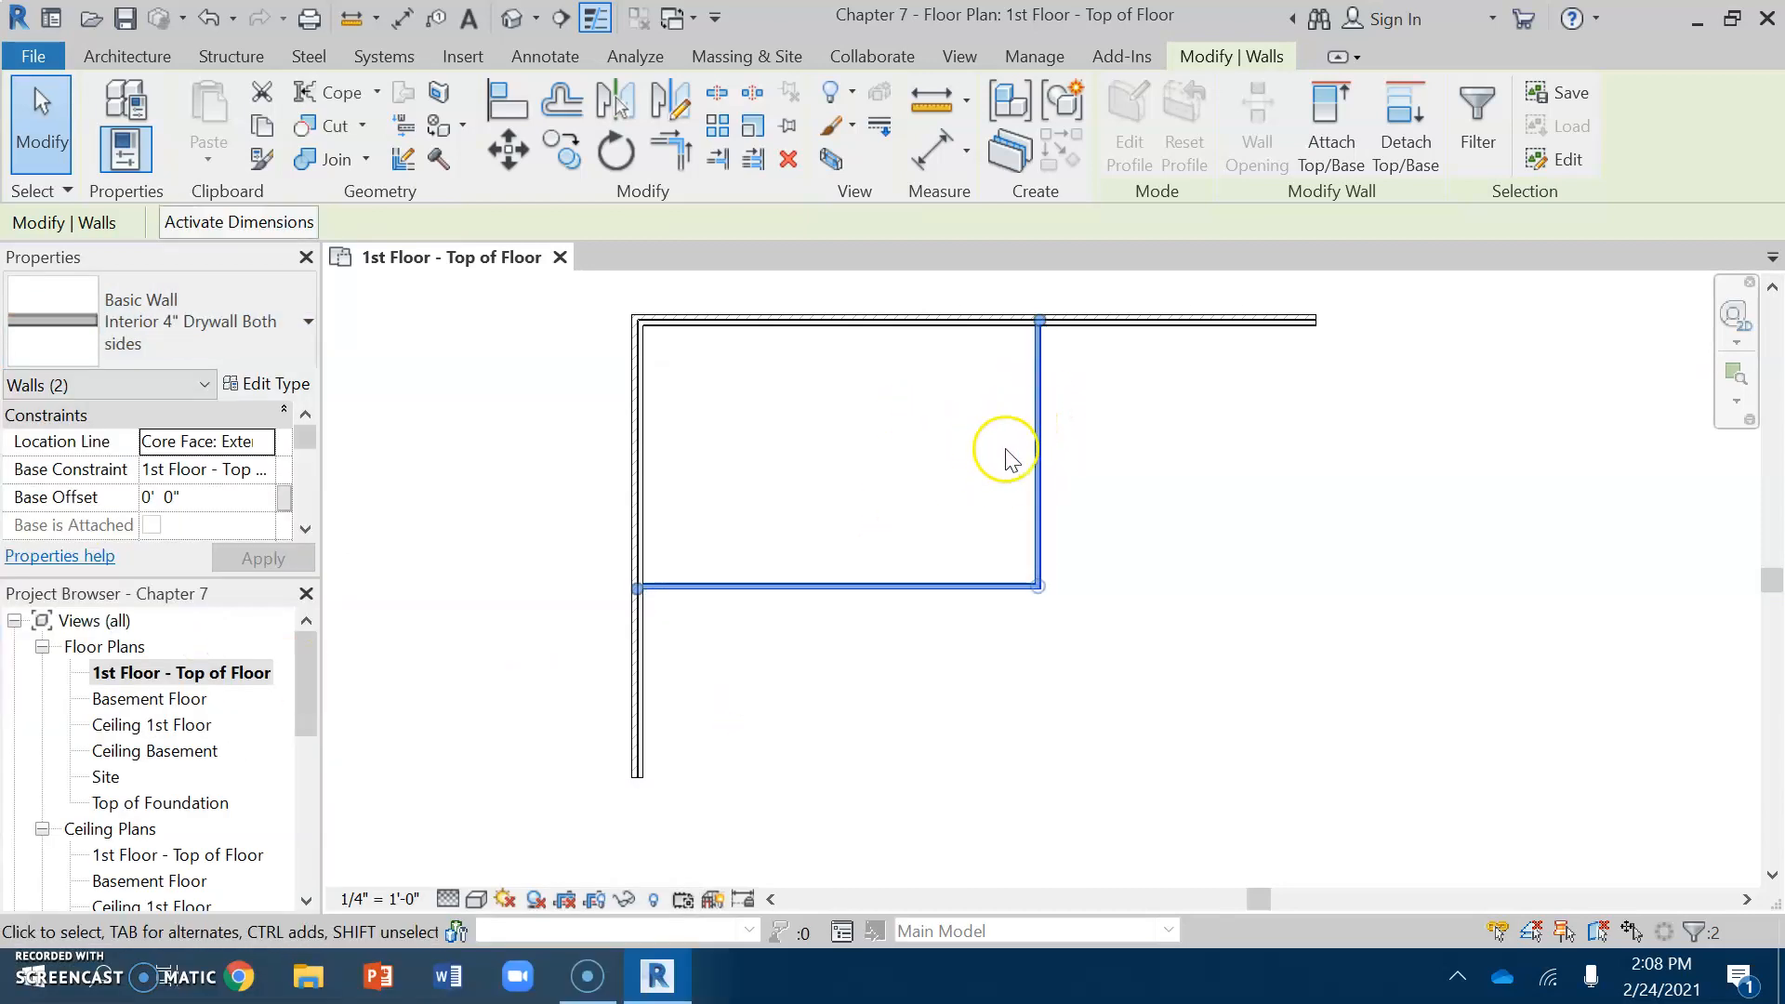
# Place an aligned dimension, picking individual references, between the inner faces of the room's upper and lower walls
pyautogui.click(402, 20)
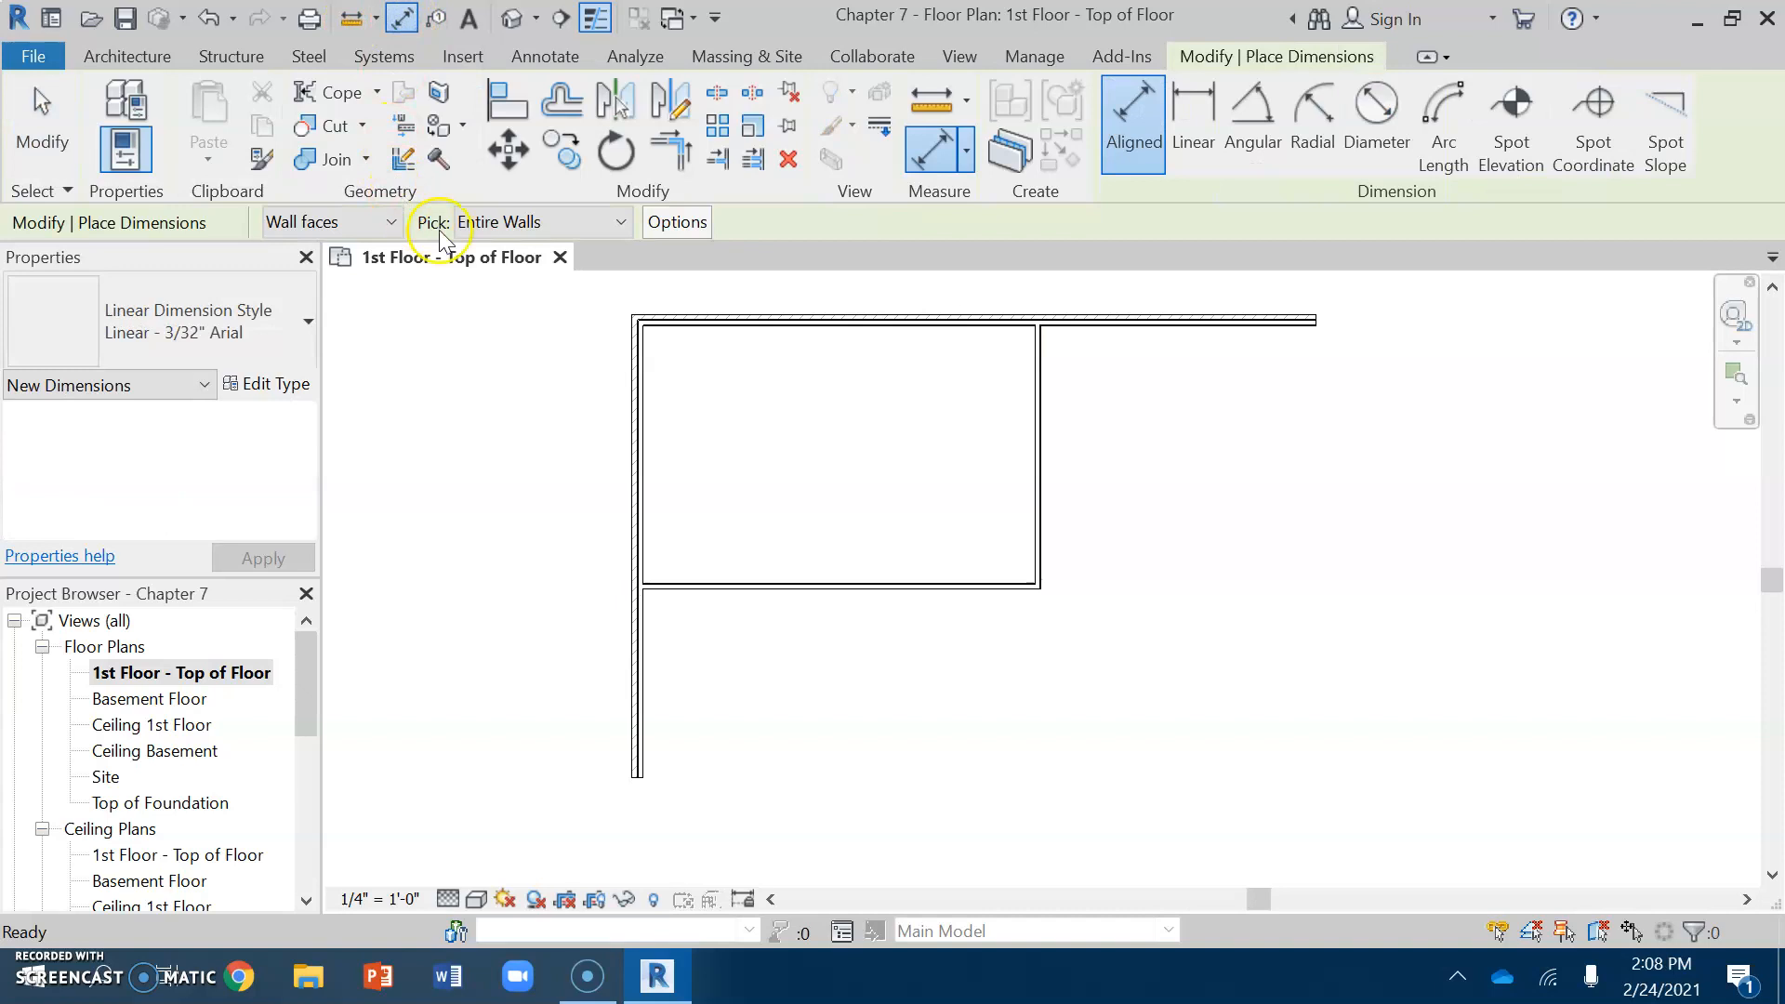
pyautogui.click(526, 223)
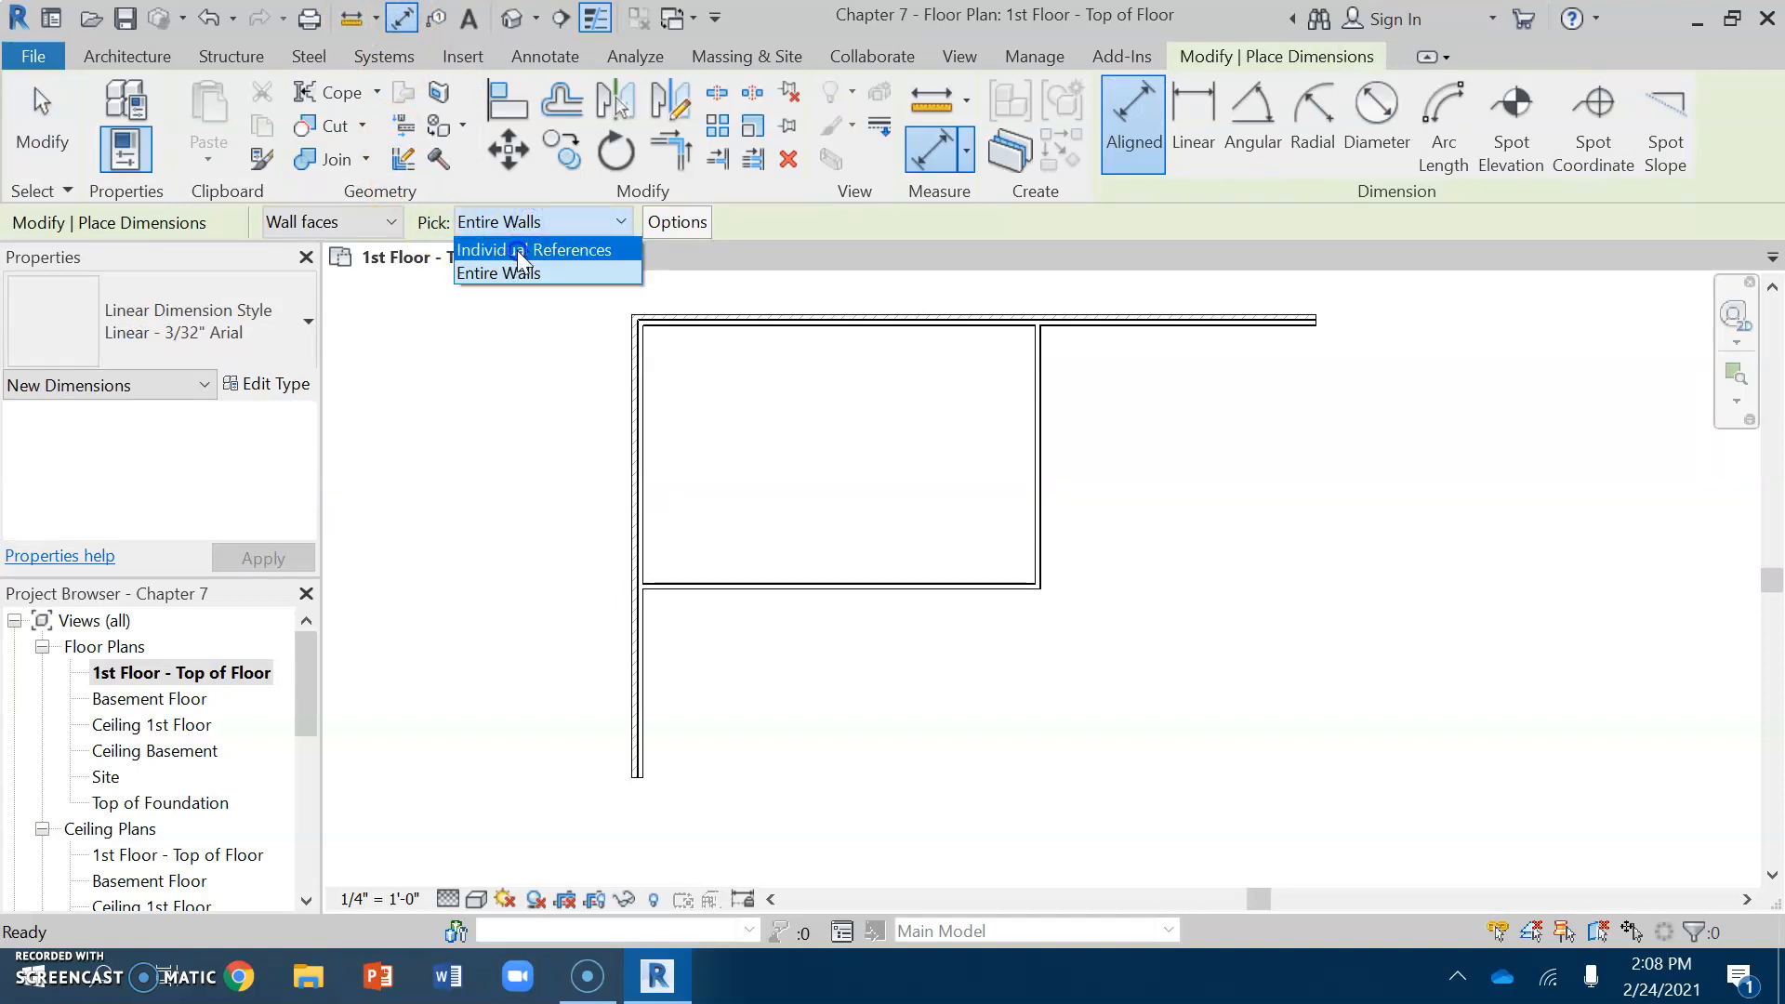
pyautogui.click(520, 251)
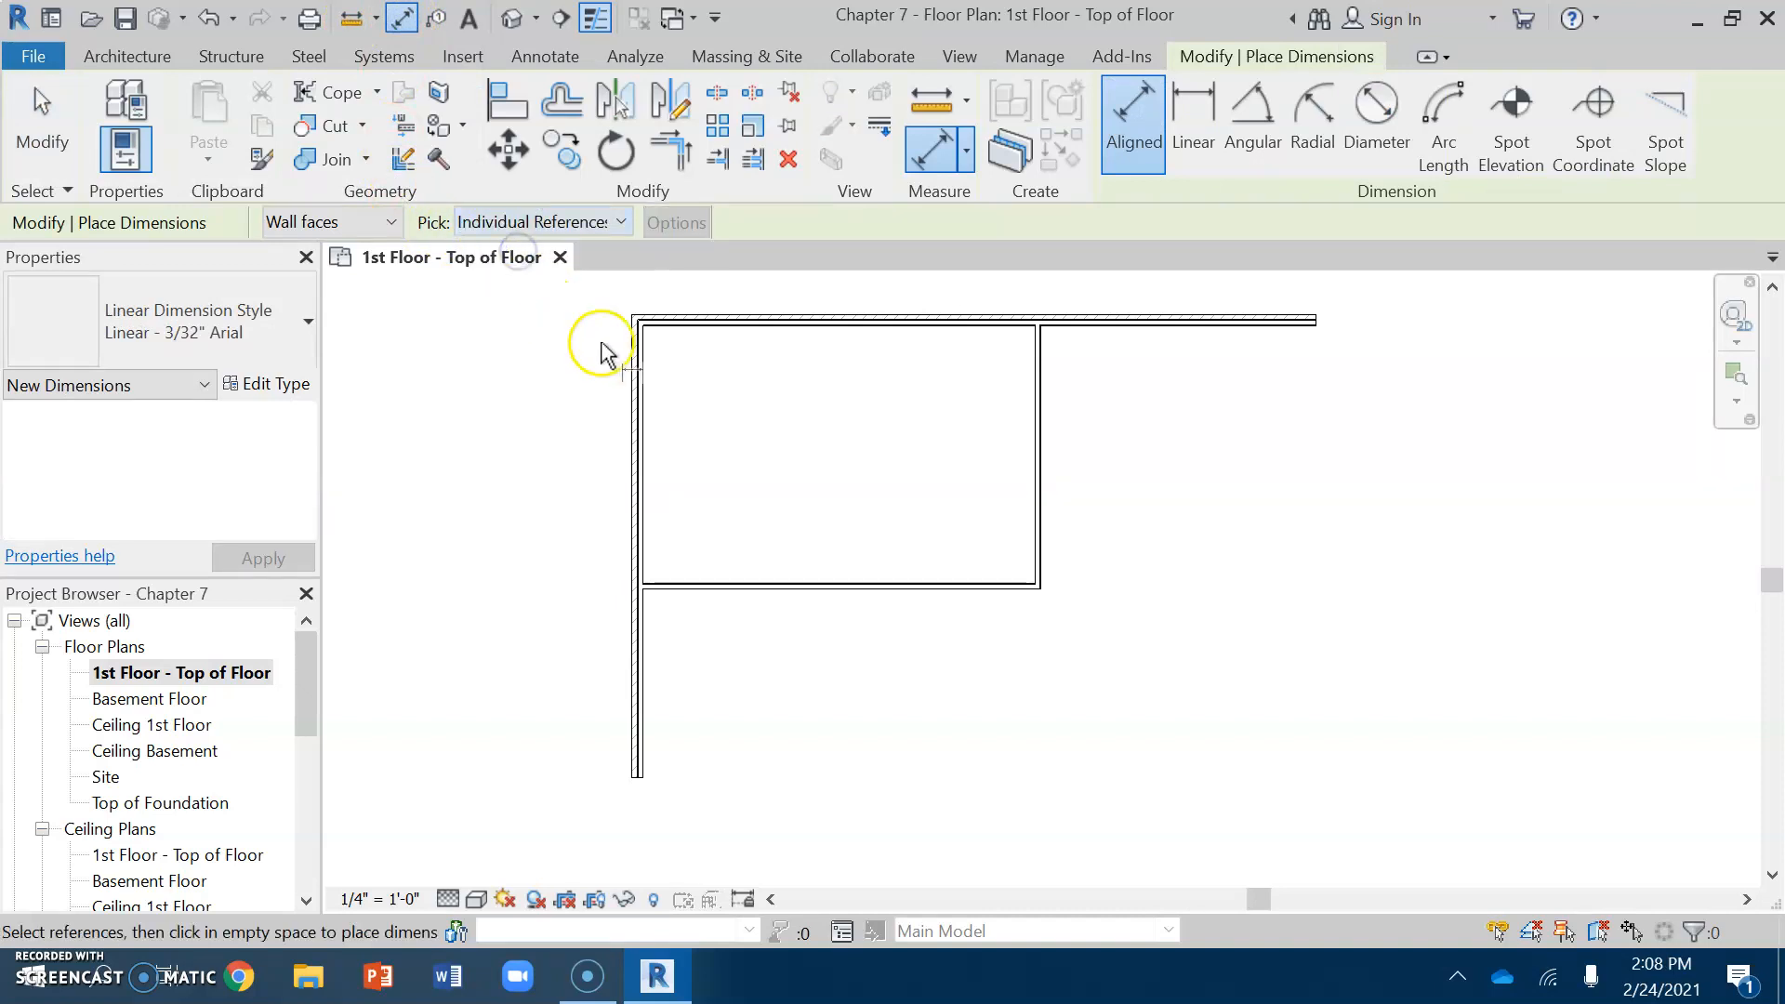
pyautogui.click(697, 330)
pyautogui.click(709, 583)
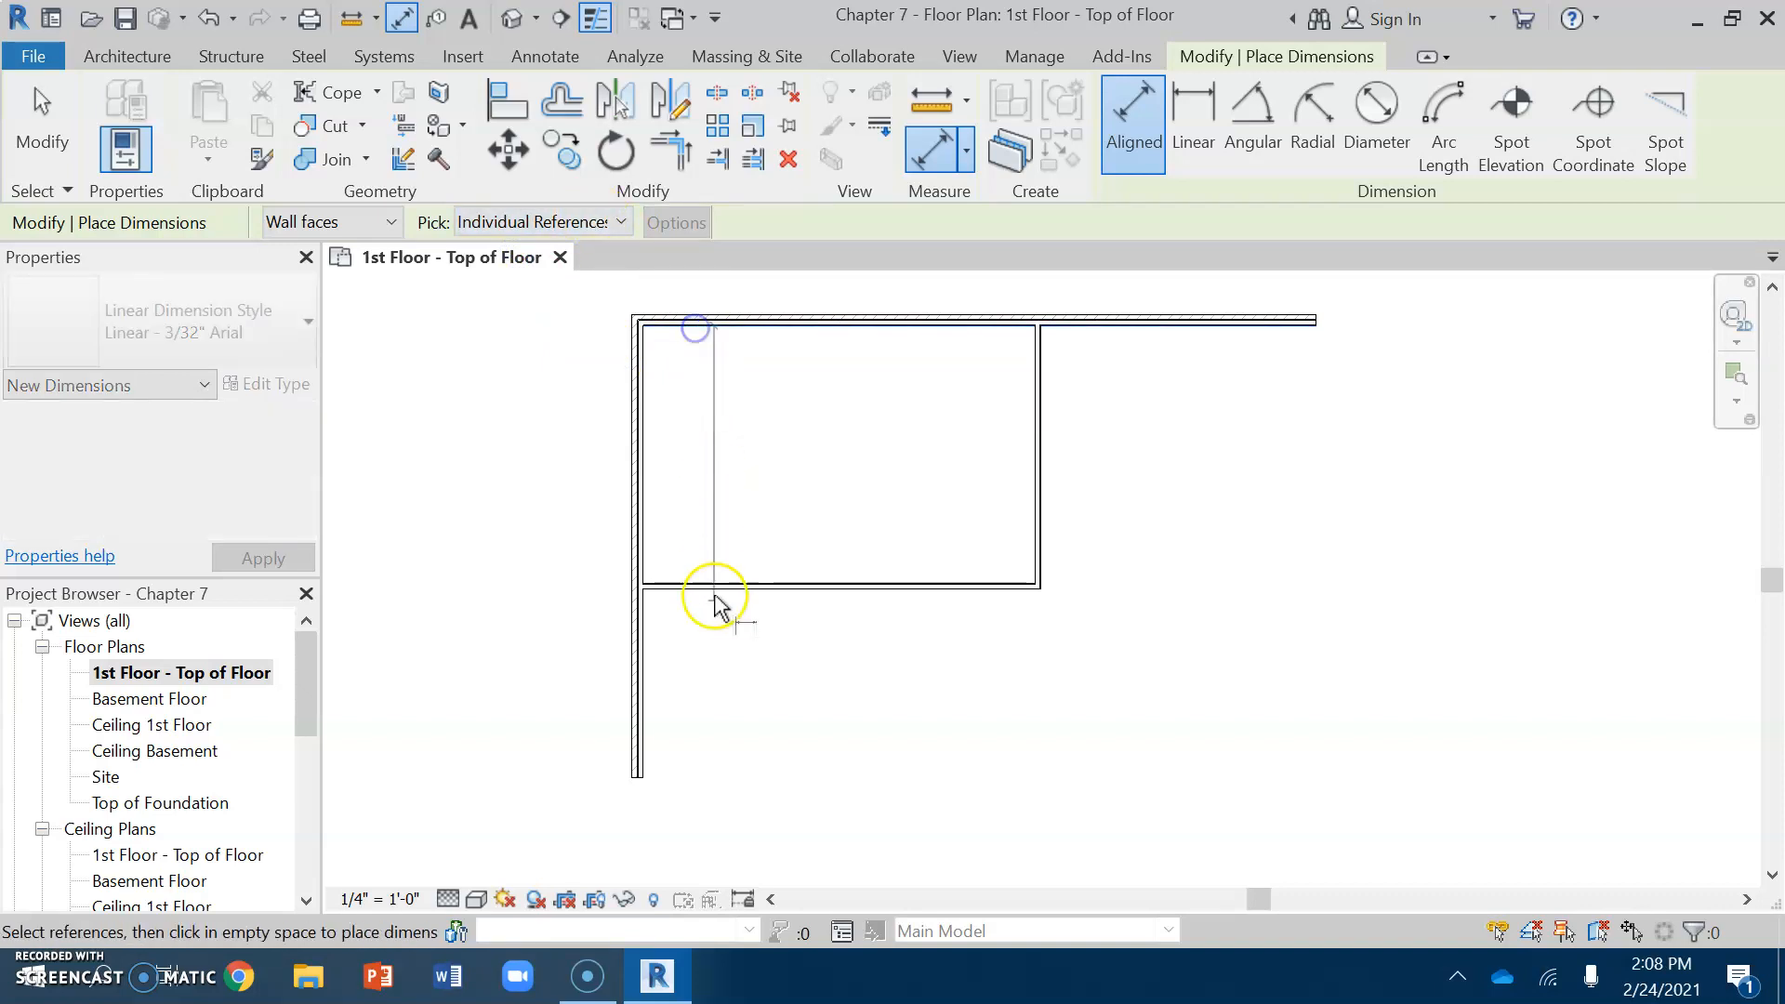
pyautogui.click(709, 585)
pyautogui.click(710, 504)
pyautogui.scroll(4, 734, 511)
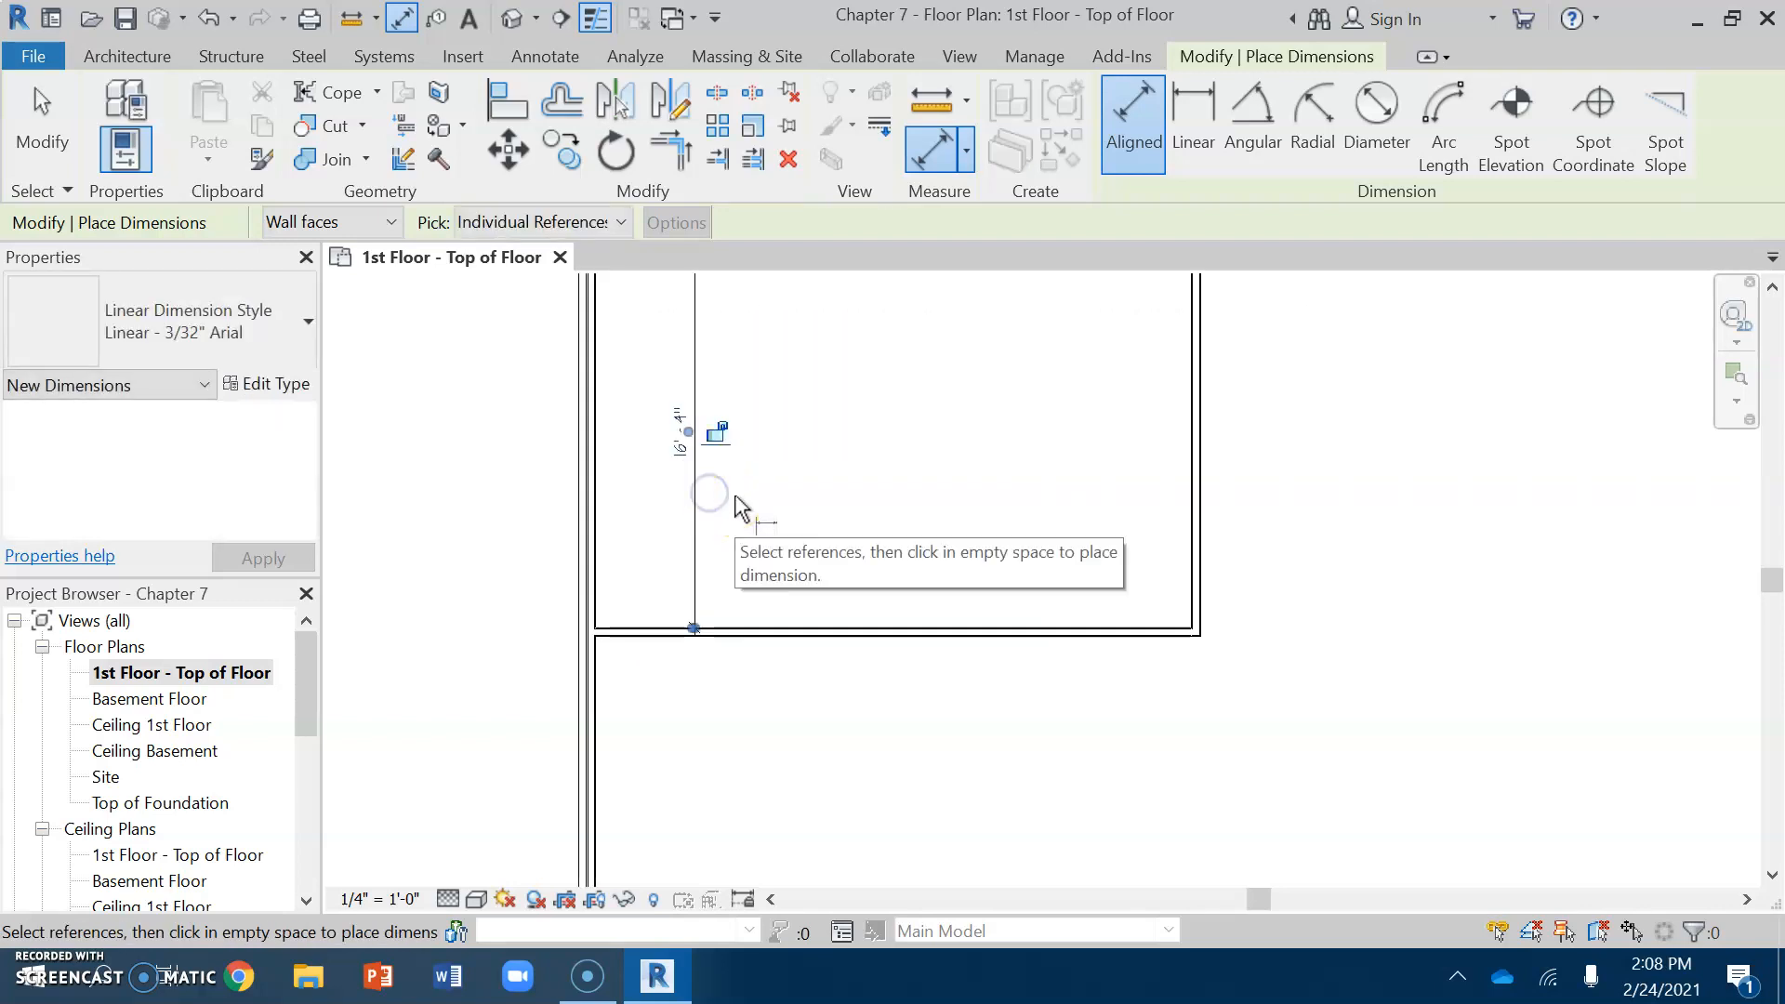
pyautogui.moveTo(769, 518); pyautogui.dragTo(622, 717, button='middle')
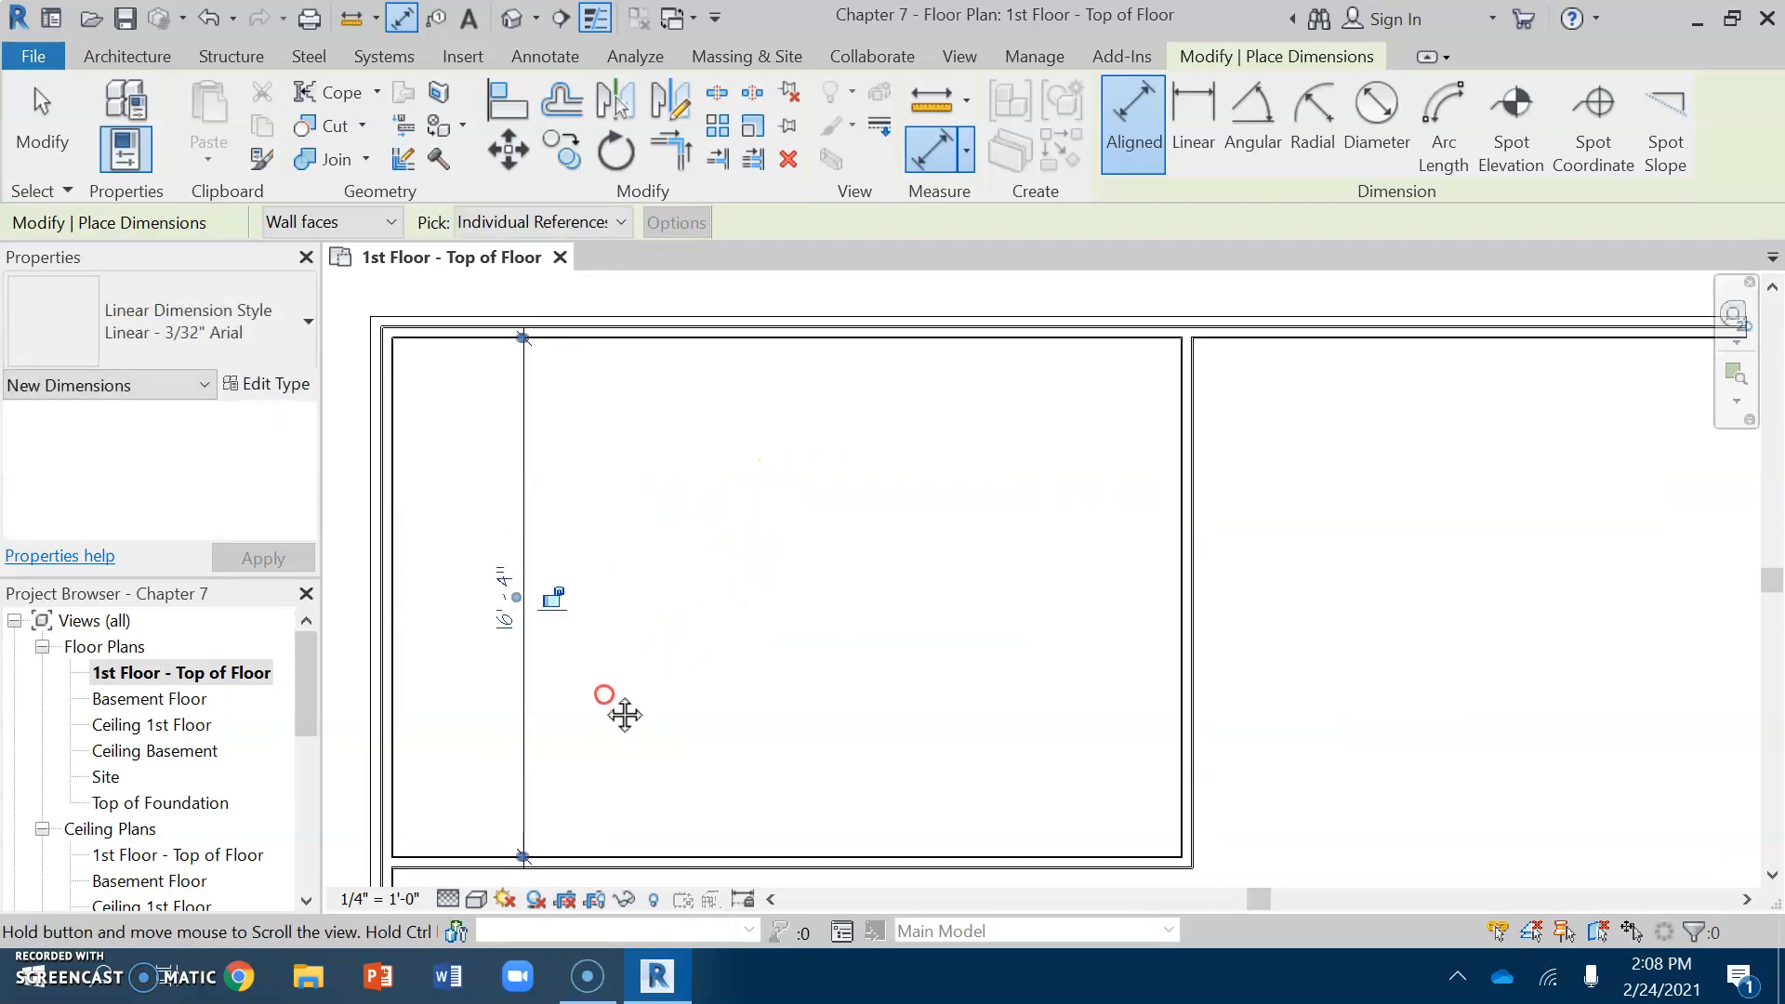
pyautogui.press('Escape')
pyautogui.press('Escape')
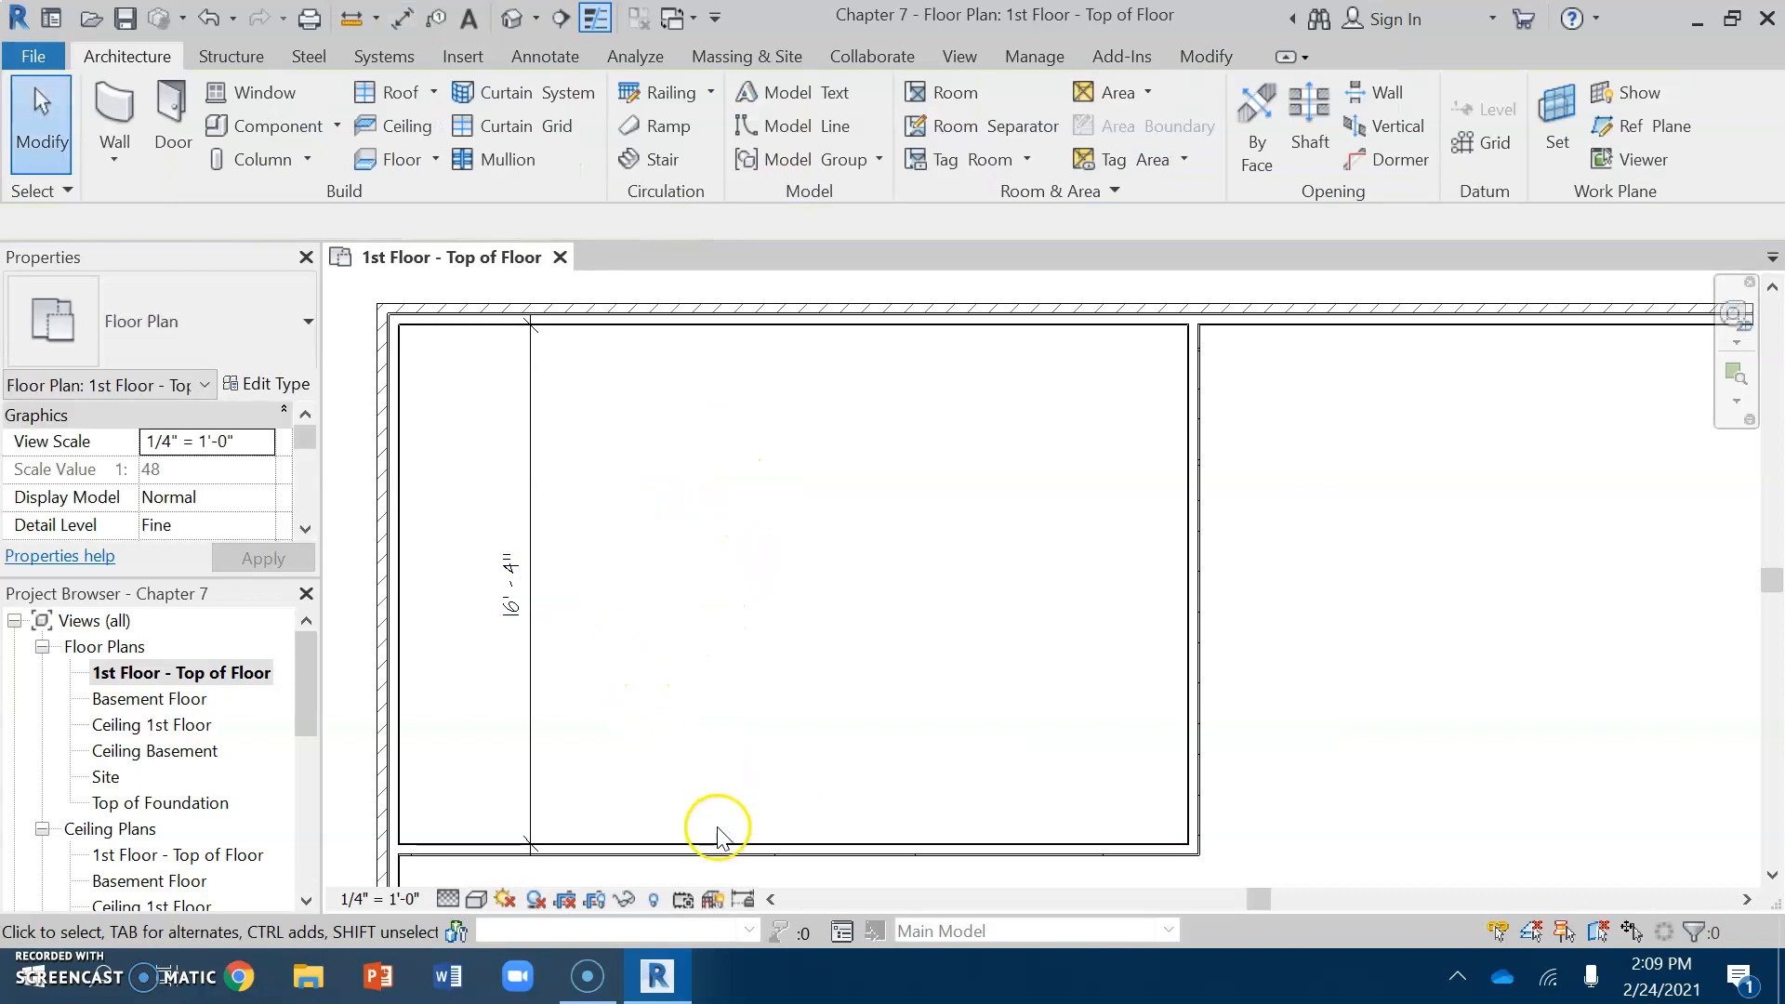
# Nudge the lower interior wall downward until the room's vertical inside dimension is 17'-0"
pyautogui.click(715, 845)
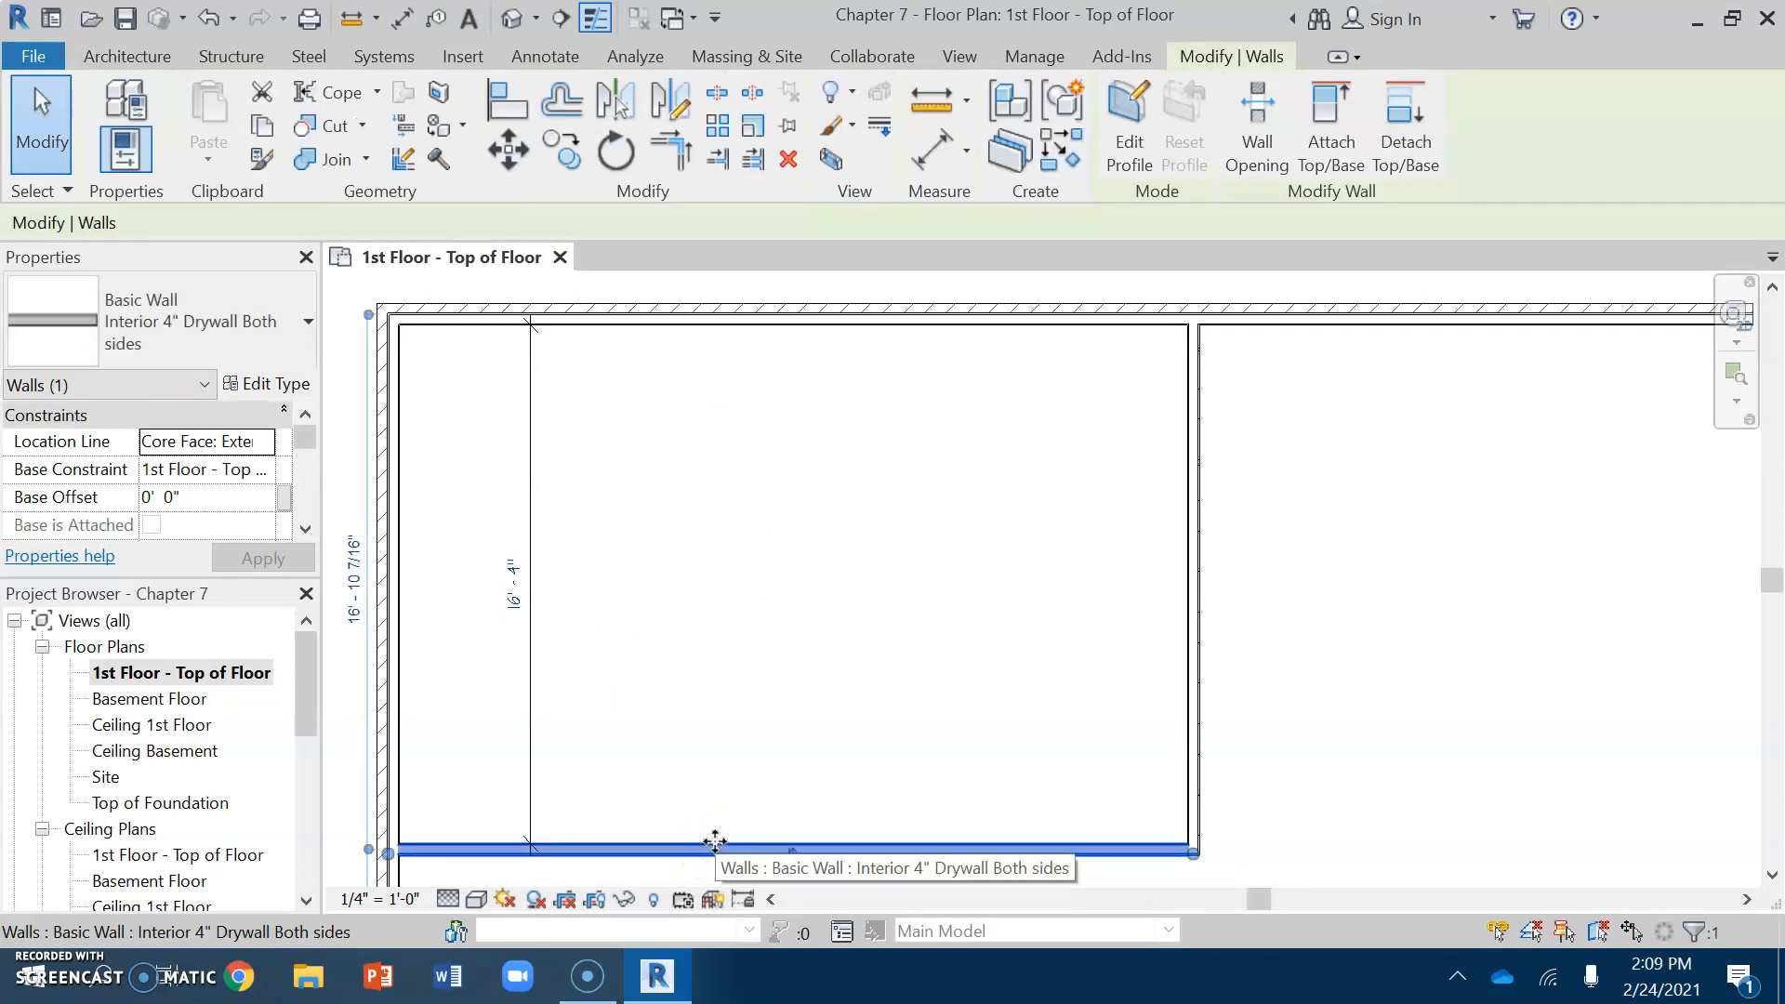
pyautogui.moveTo(722, 841); pyautogui.dragTo(725, 847)
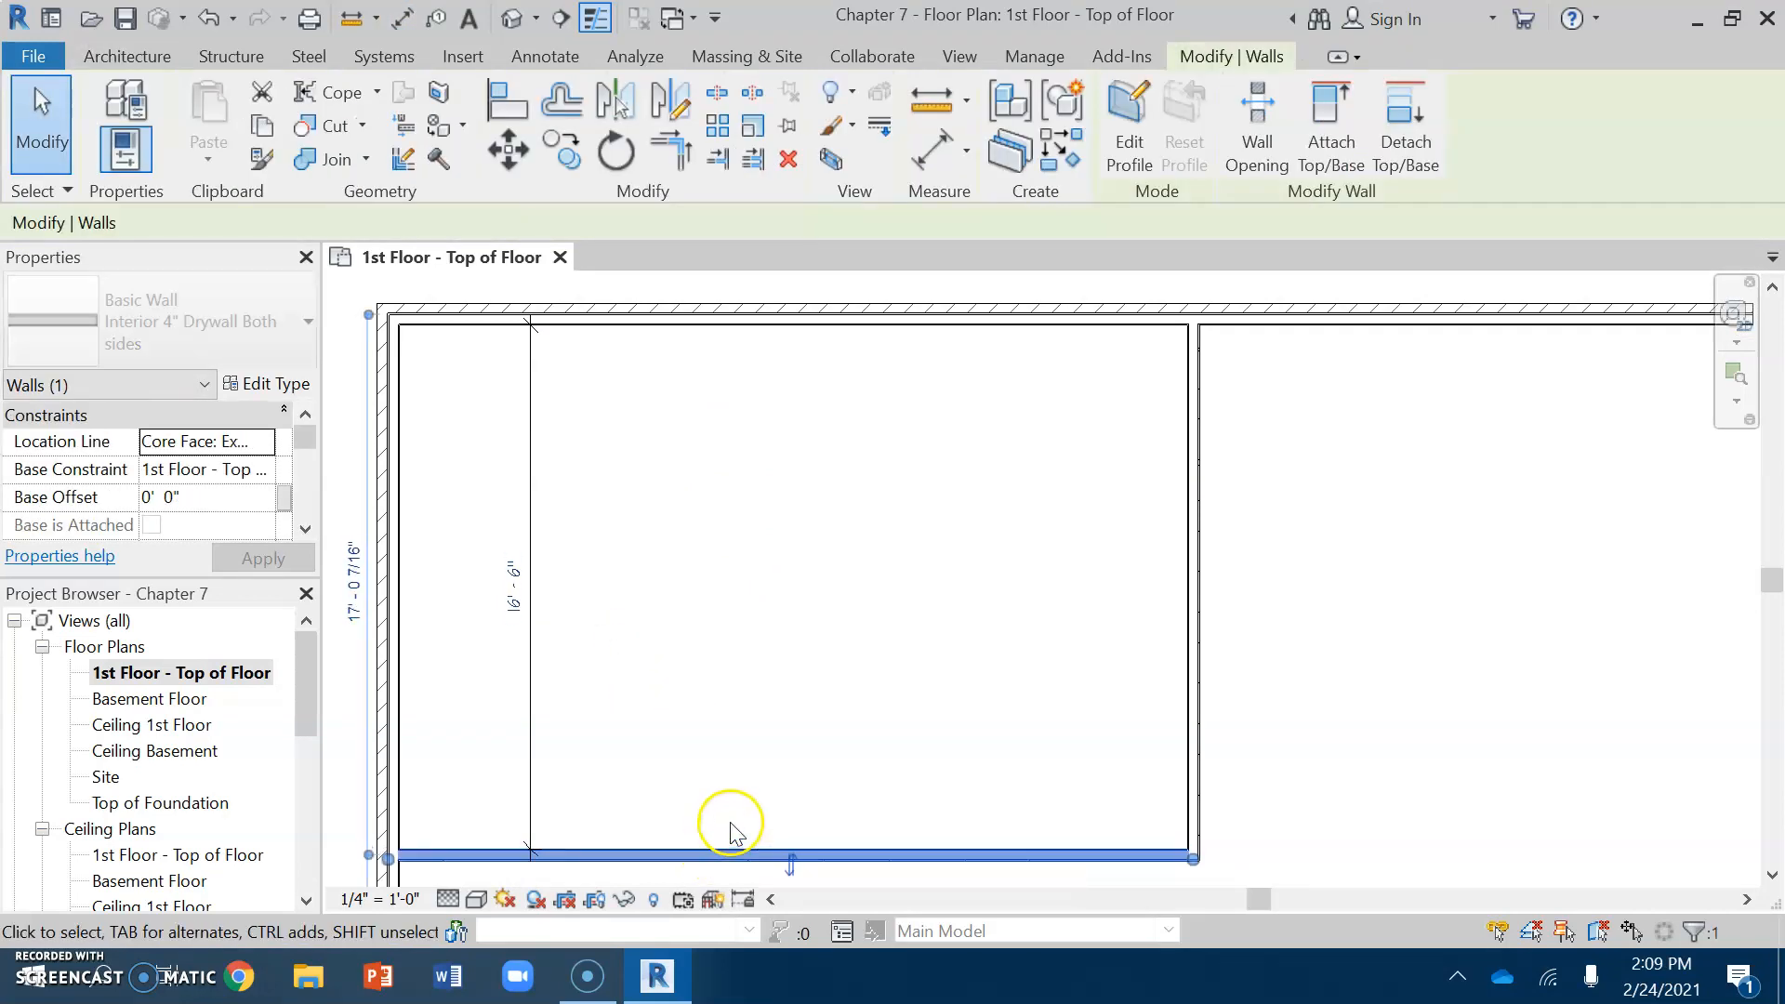
pyautogui.press('Down')
pyautogui.press('Down')
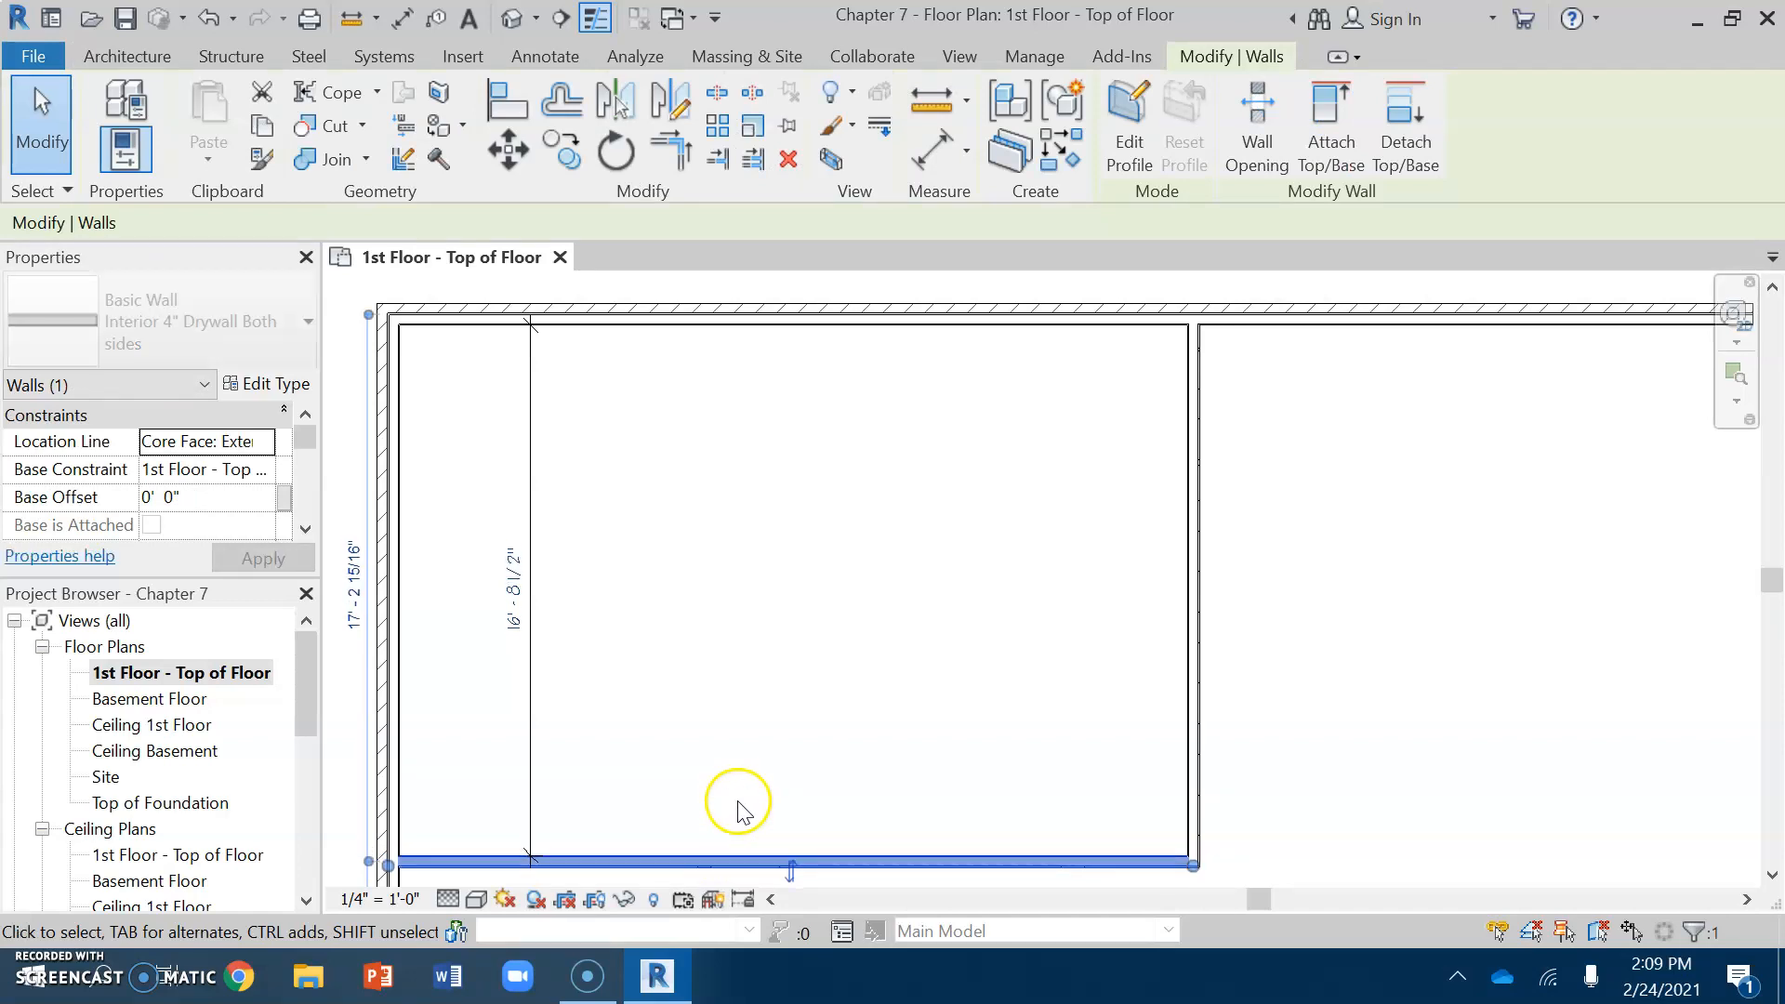
pyautogui.press('Down')
pyautogui.press('Down')
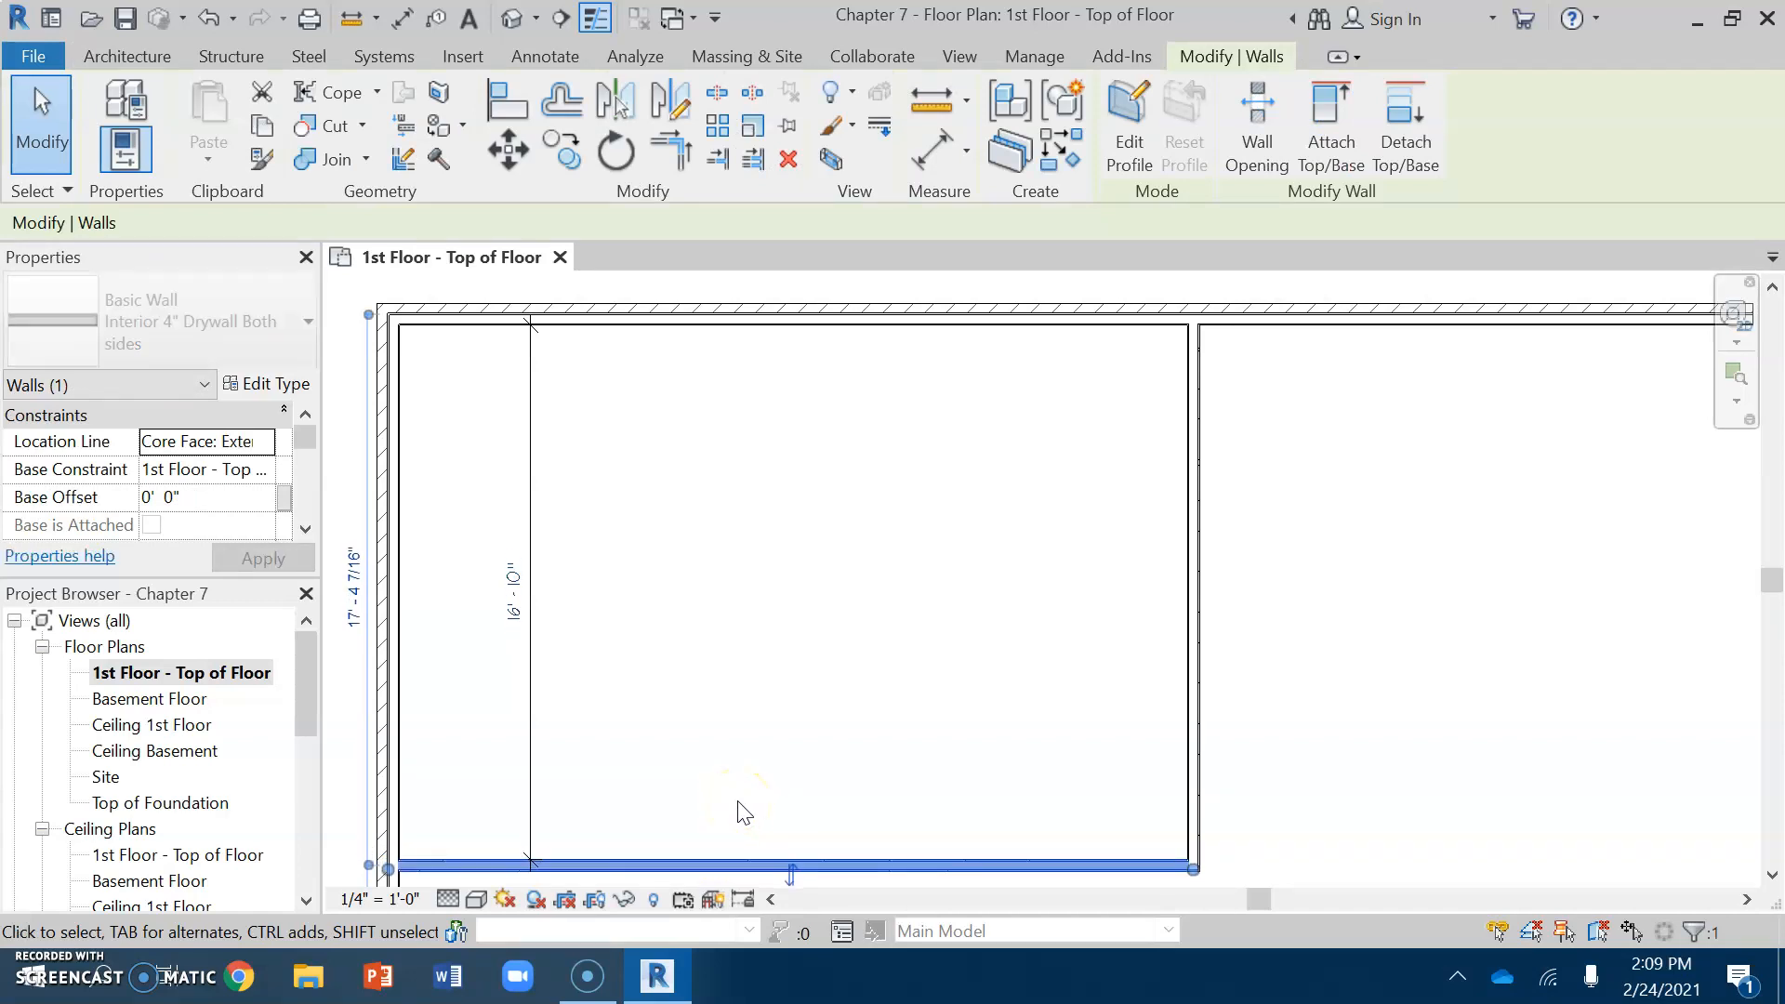
pyautogui.press('Down')
pyautogui.press('Down')
pyautogui.press('Down')
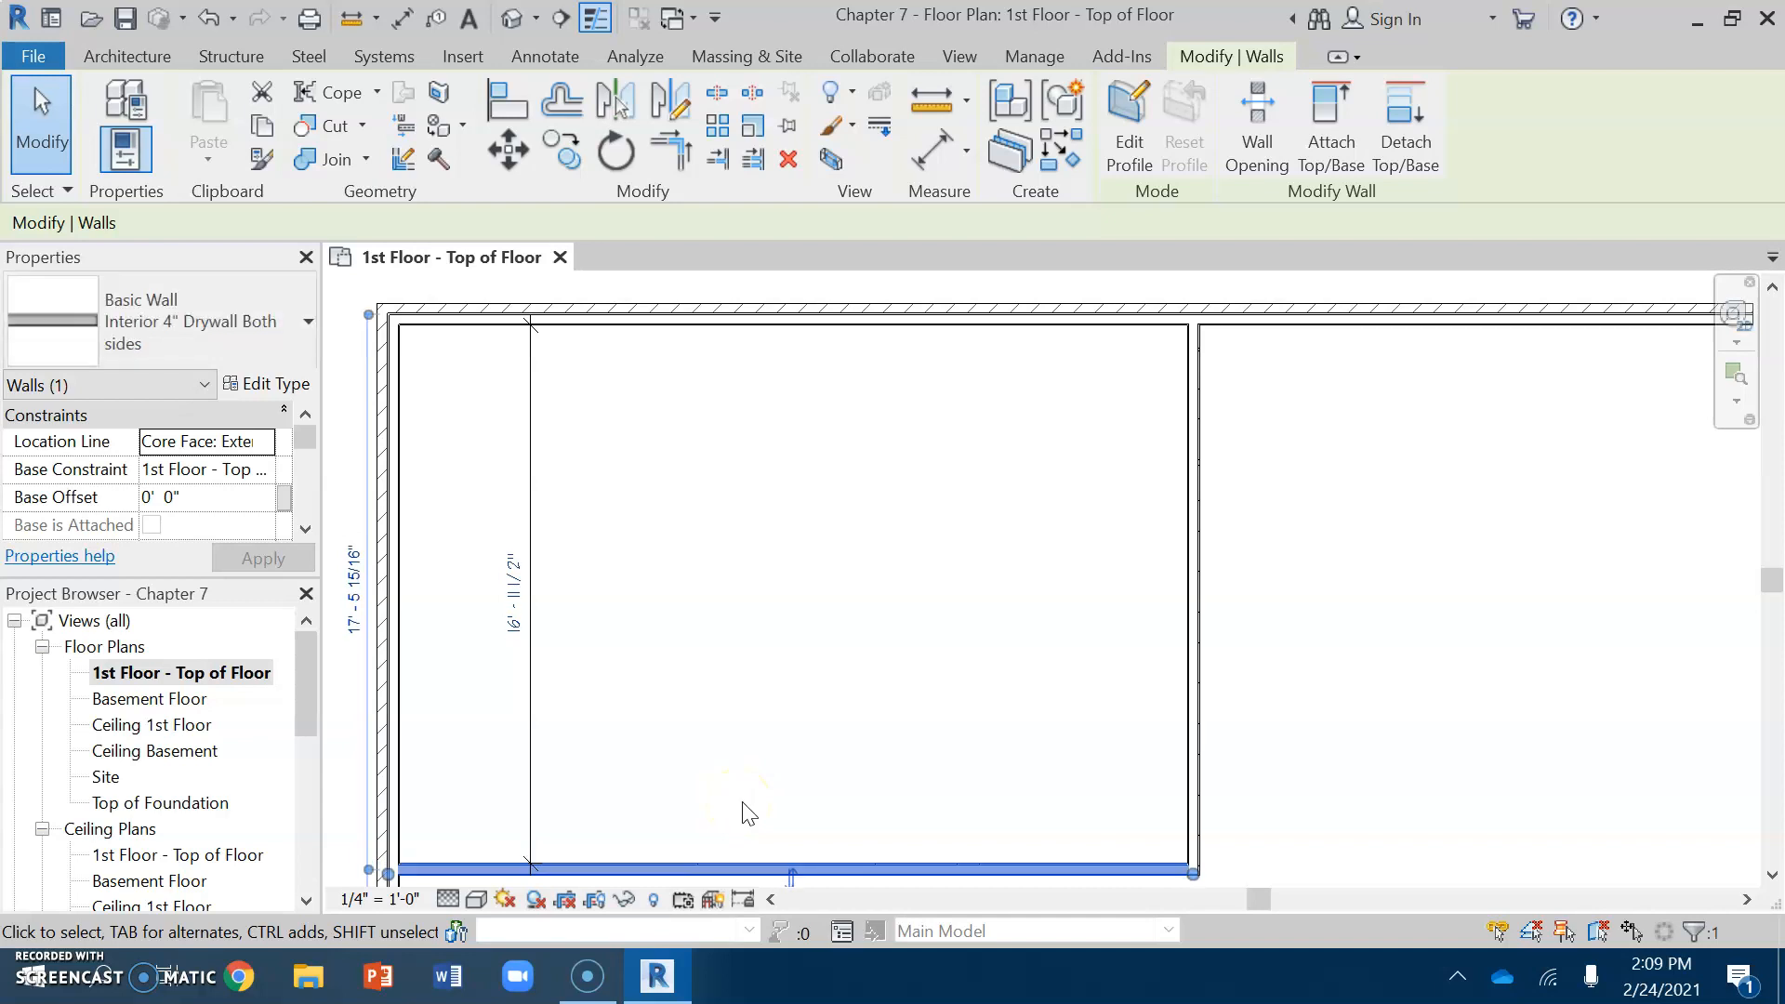
pyautogui.click(701, 573)
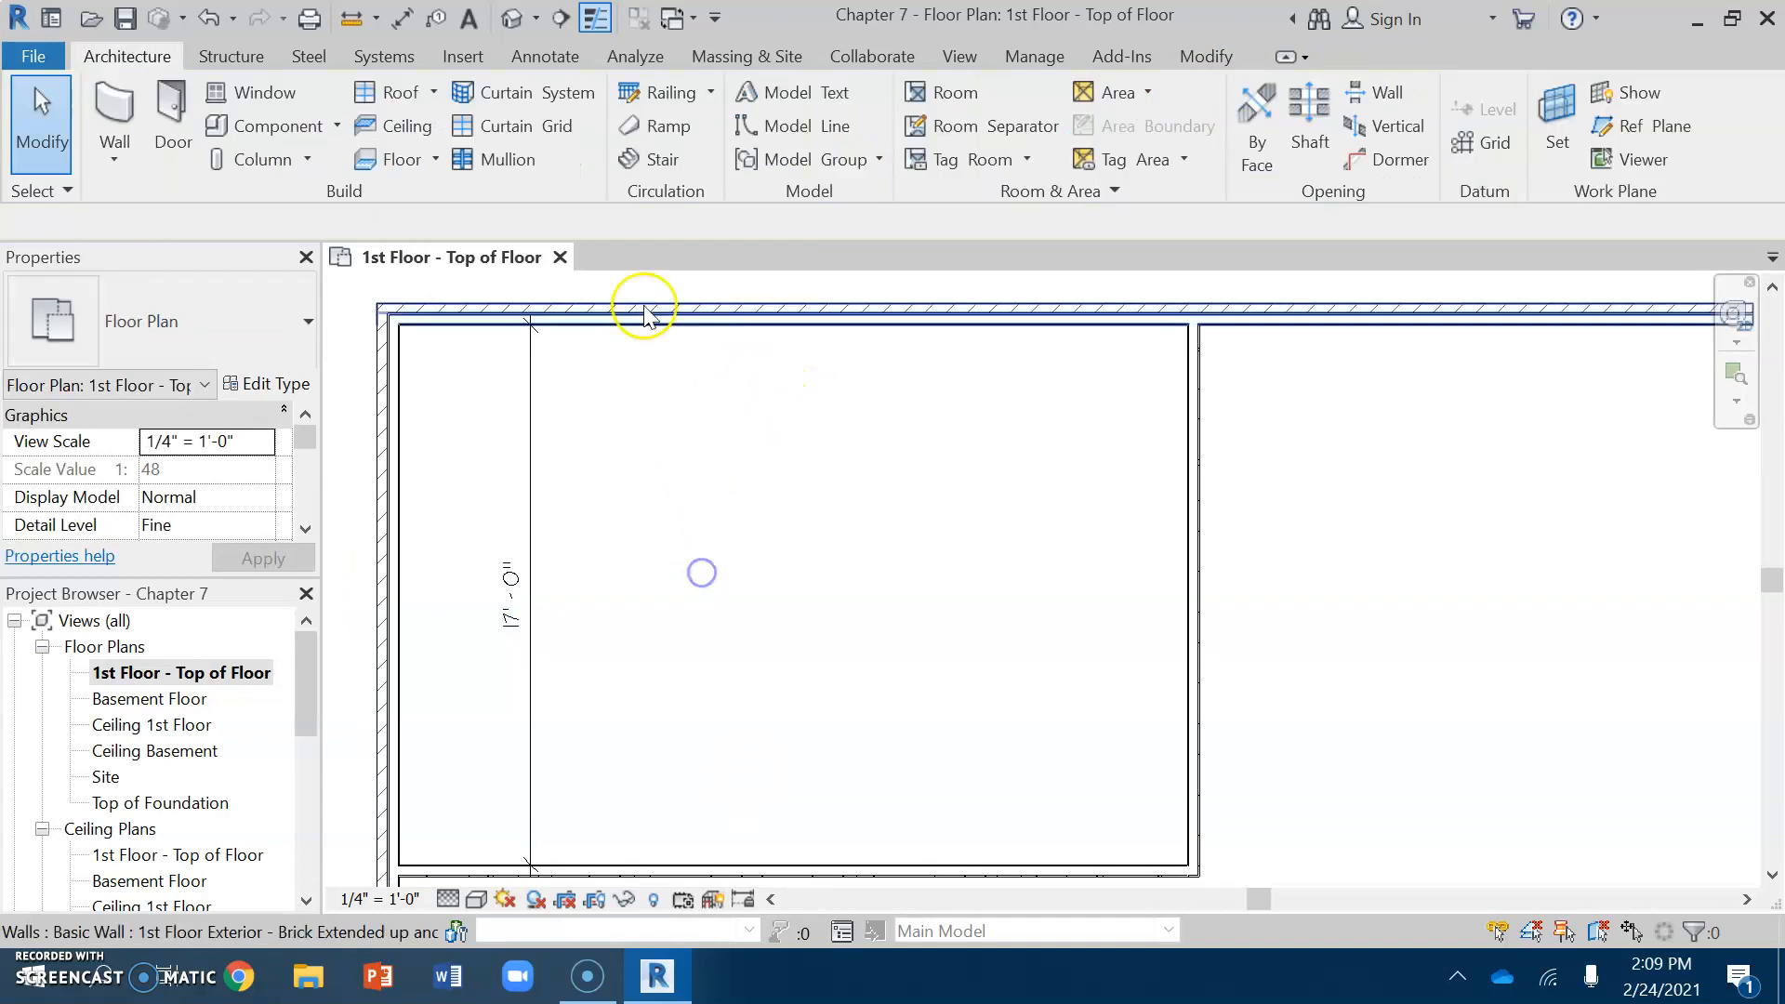
# Place an aligned dimension between the inner faces of the room's left exterior wall and right interior wall
pyautogui.click(402, 19)
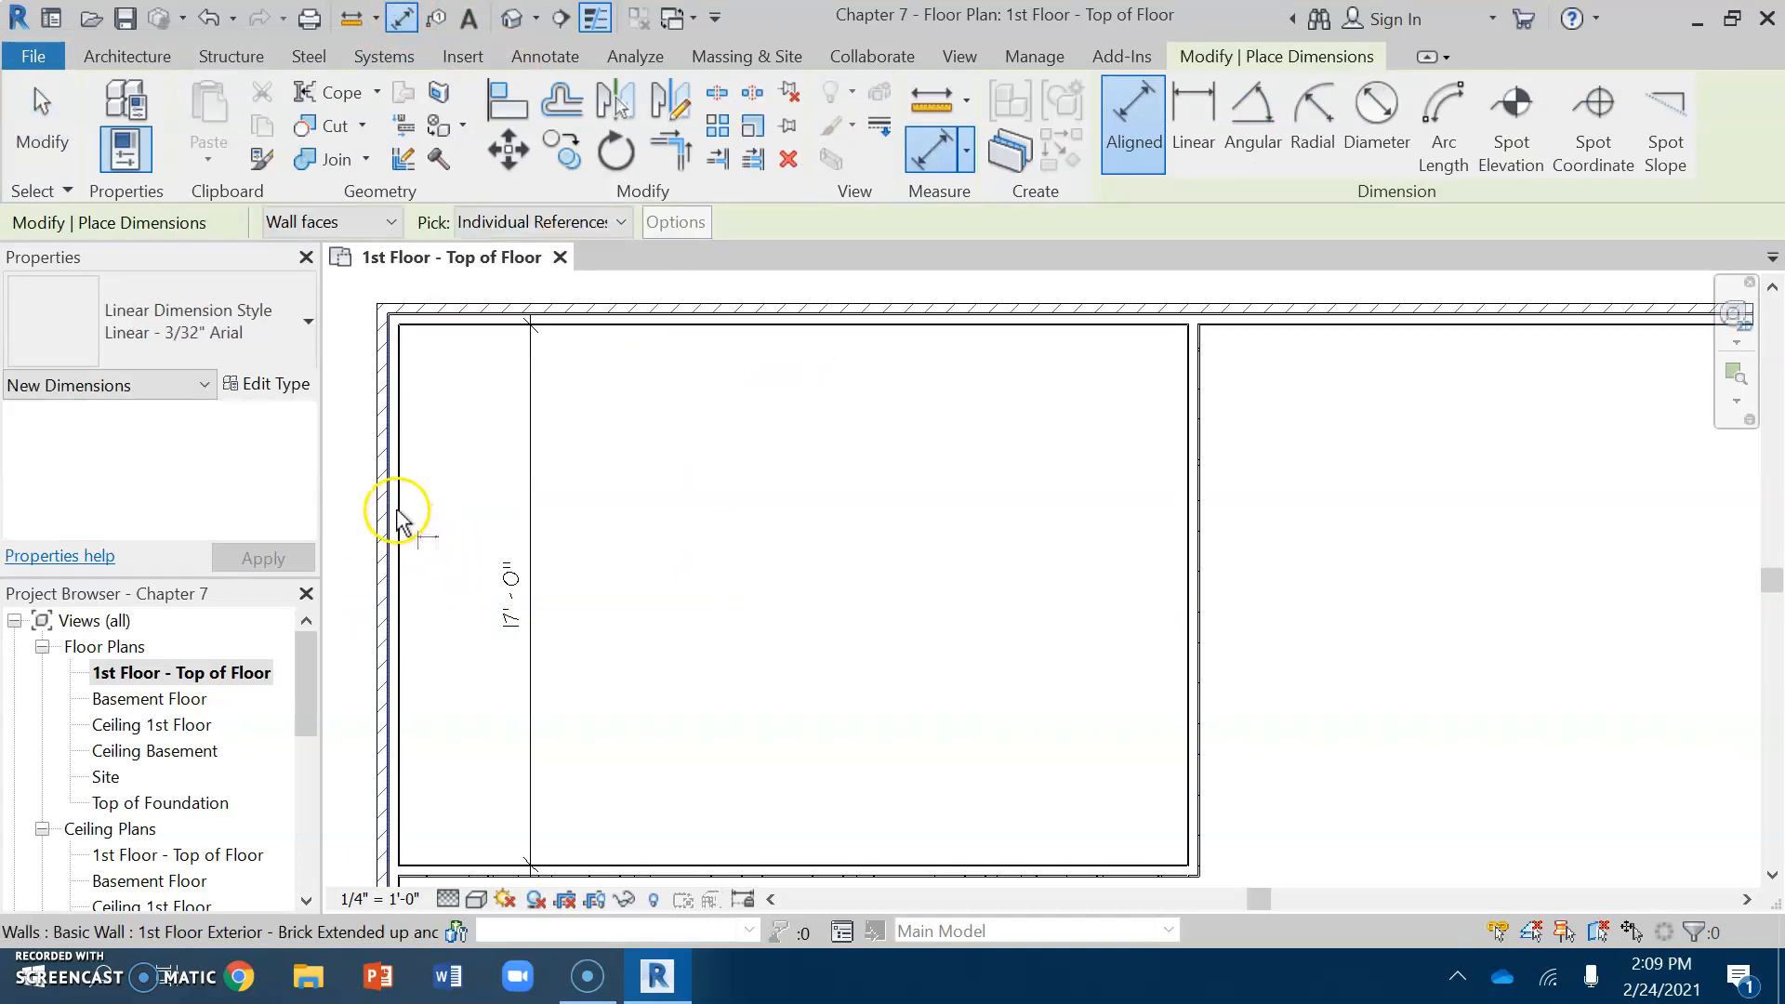
pyautogui.click(400, 520)
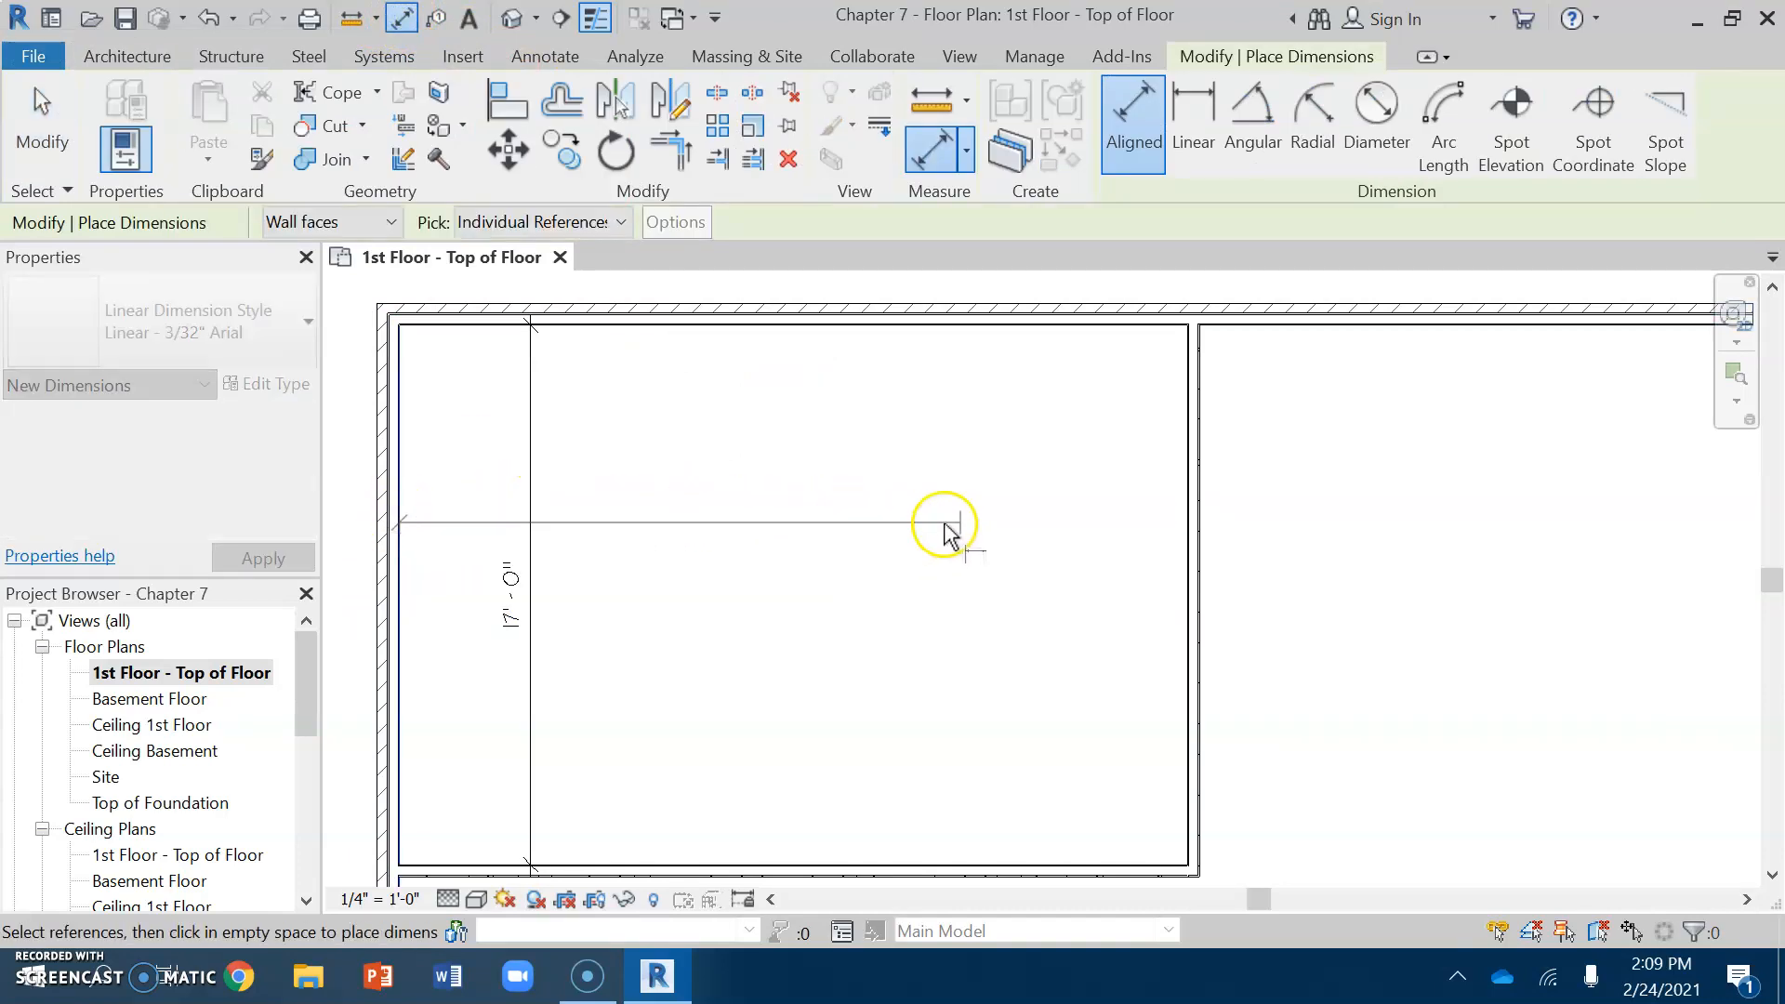
pyautogui.click(1192, 544)
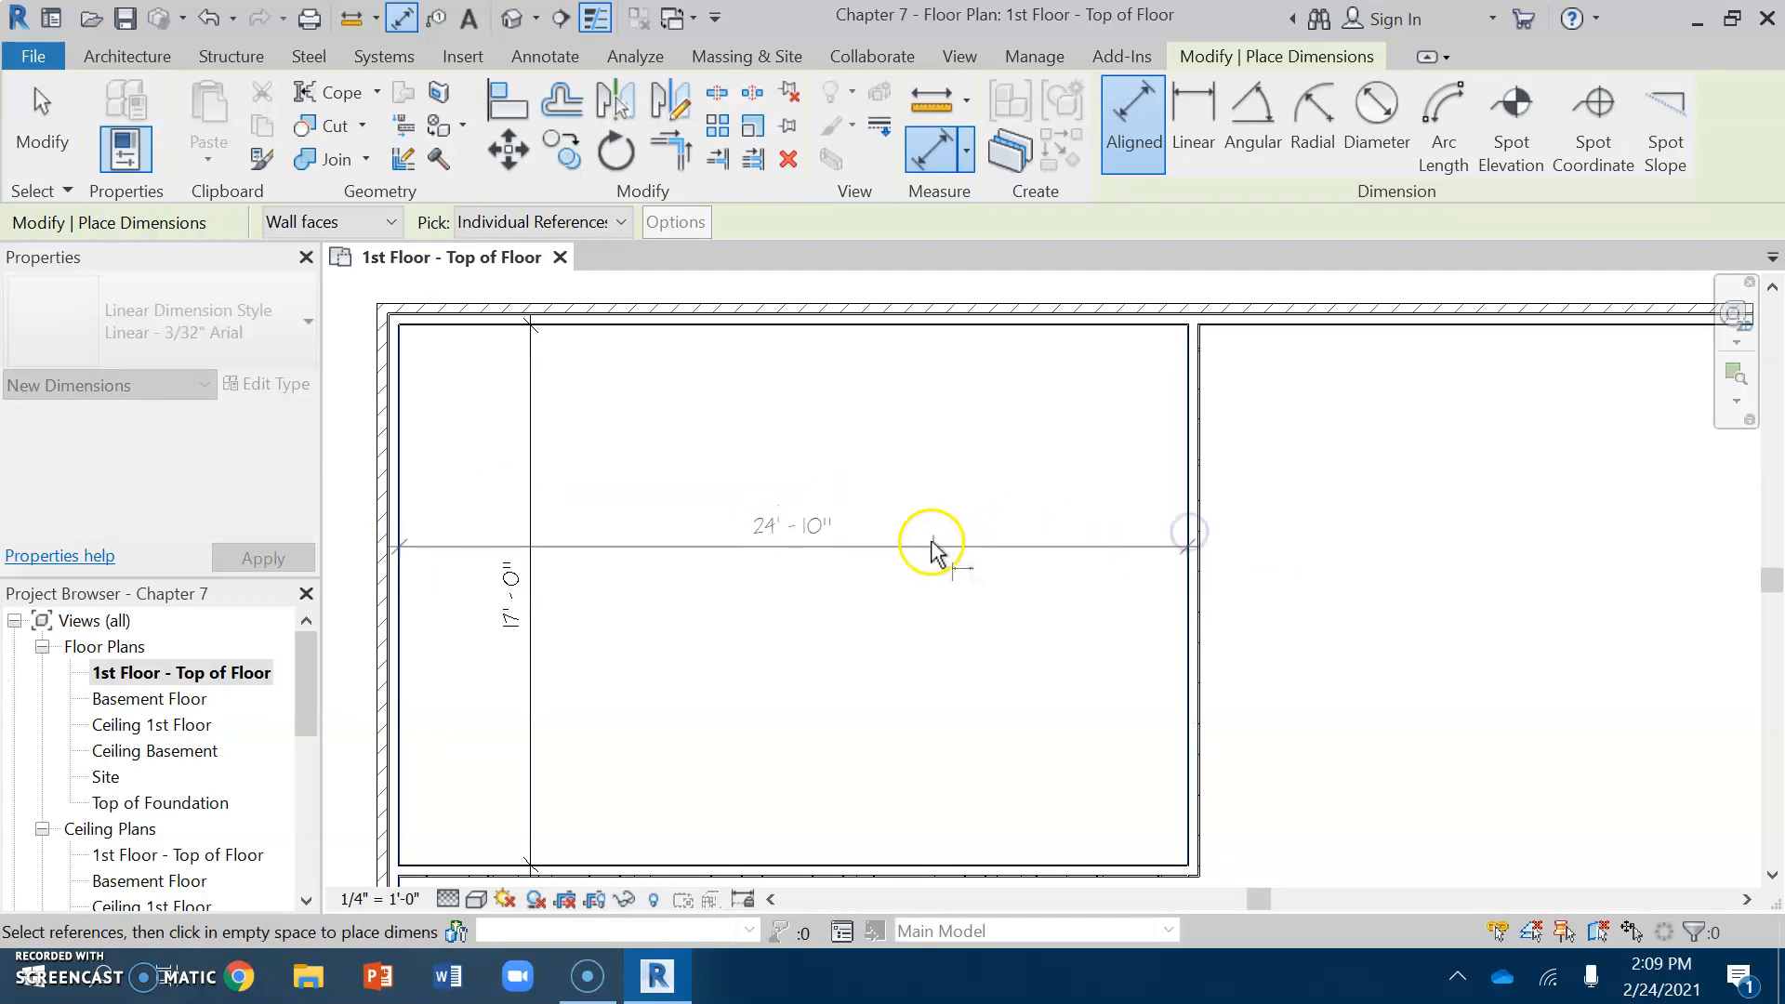
pyautogui.click(931, 542)
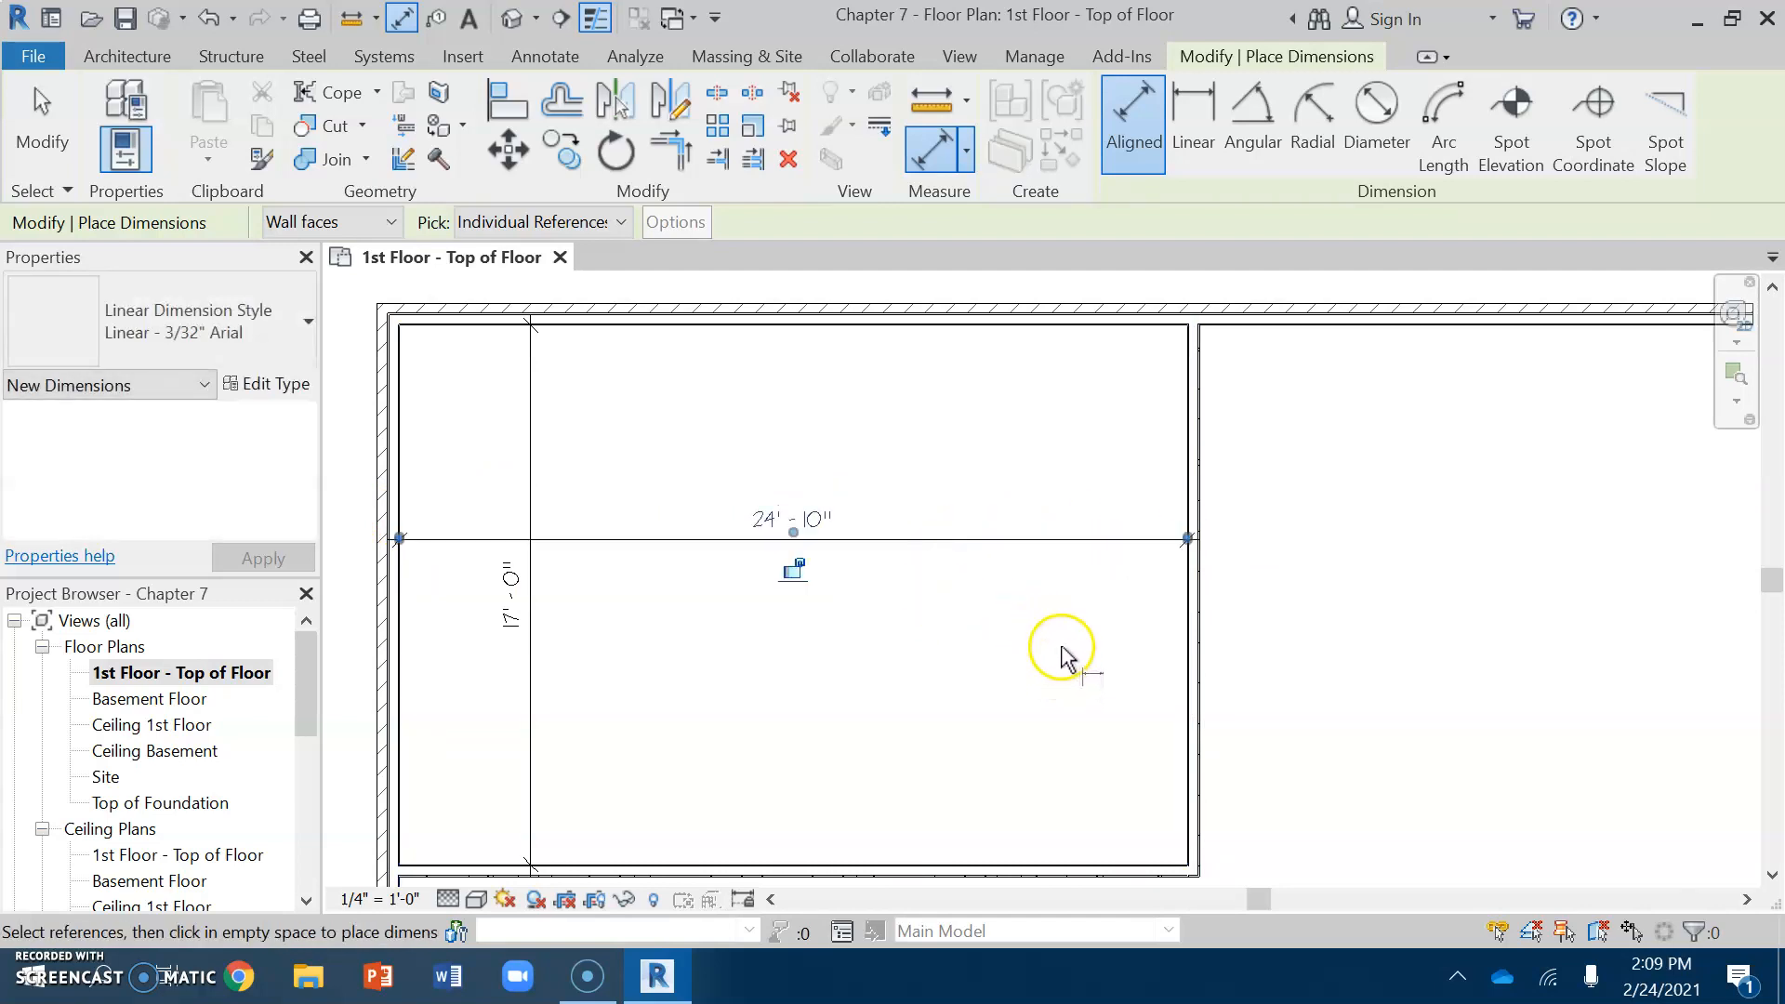
# Nudge the right interior wall outward until the room's horizontal inside dimension is 25'-6"
pyautogui.click(1199, 632)
pyautogui.moveTo(1197, 631); pyautogui.dragTo(1201, 631)
pyautogui.press('Right')
pyautogui.press('Right')
pyautogui.press('Right')
pyautogui.press('Right')
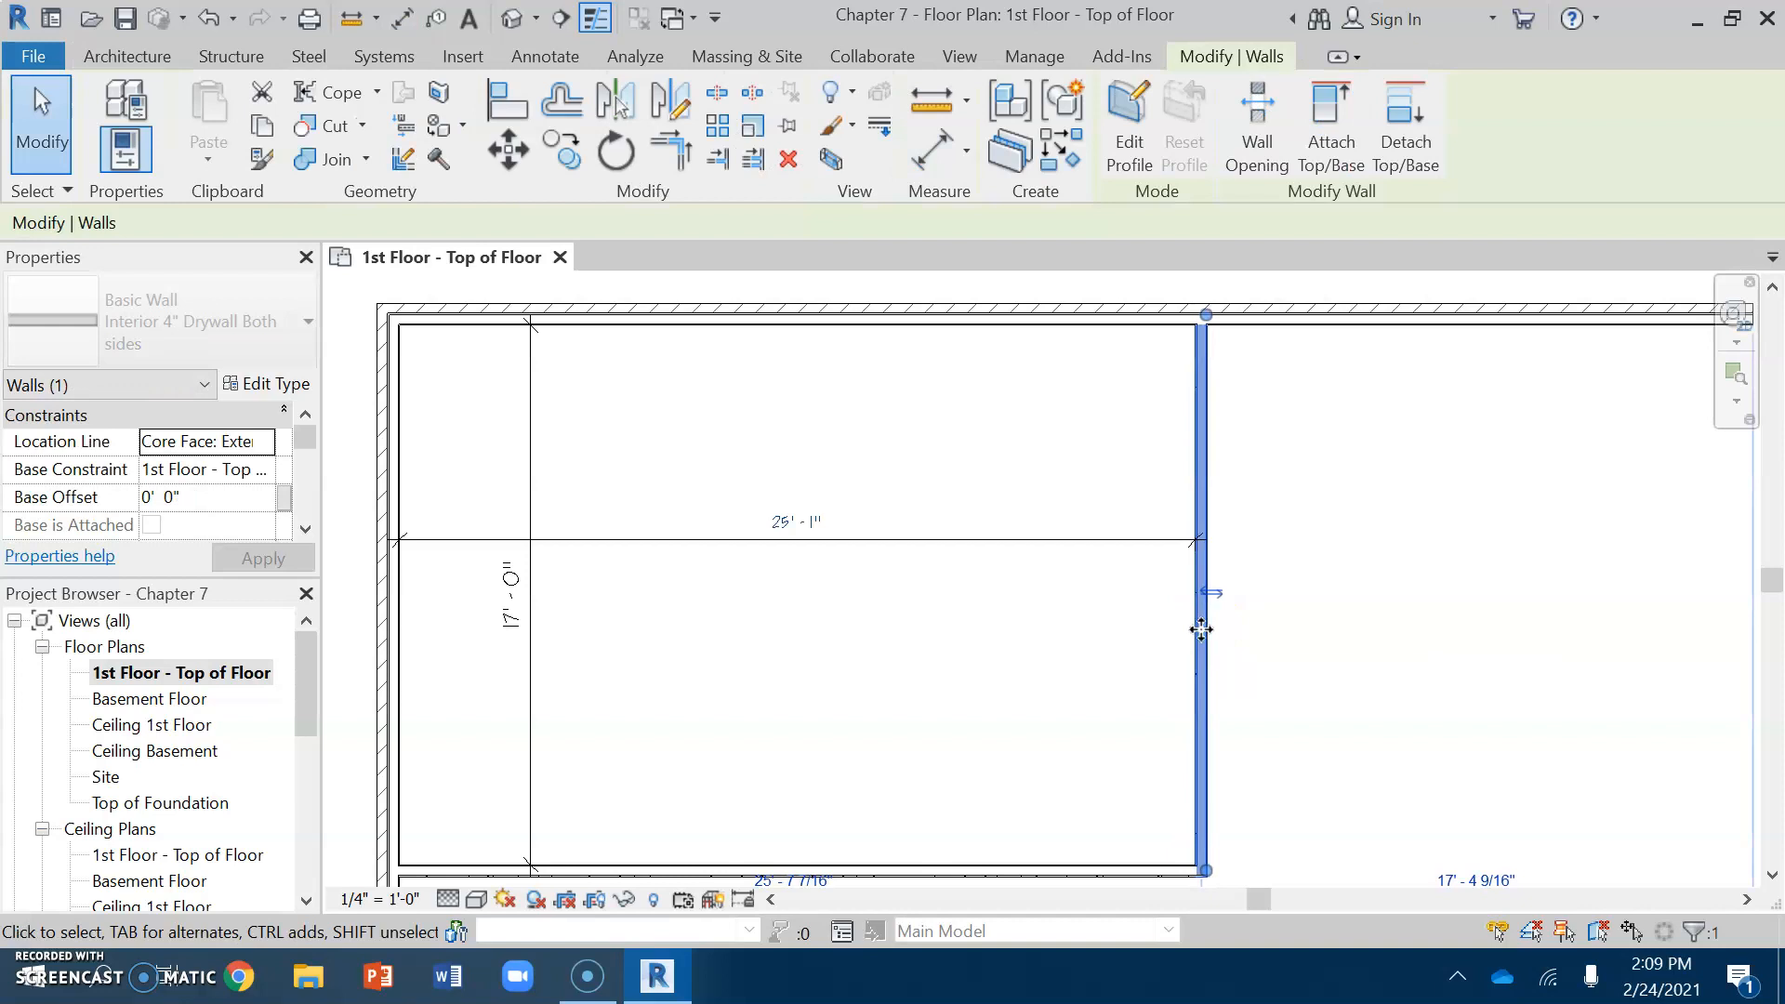
pyautogui.press('Right')
pyautogui.press('Right')
pyautogui.press('Right')
pyautogui.press('Right')
pyautogui.press('Right')
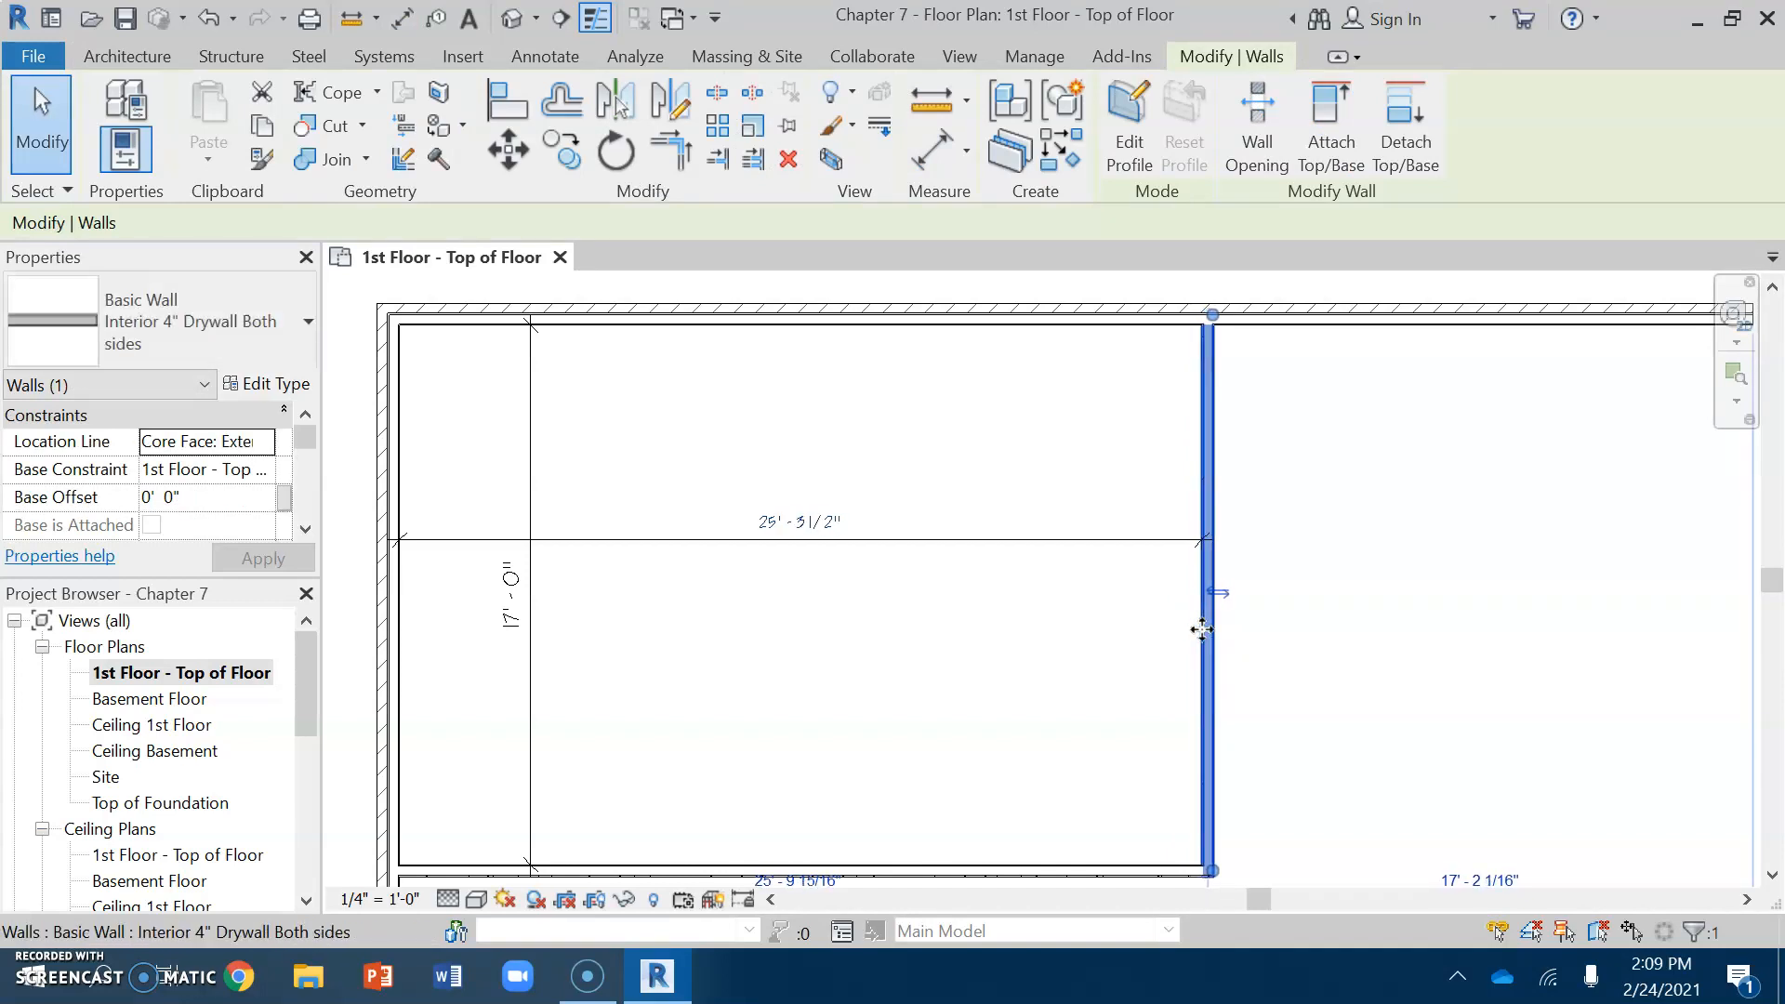
pyautogui.press('Right')
pyautogui.press('Right')
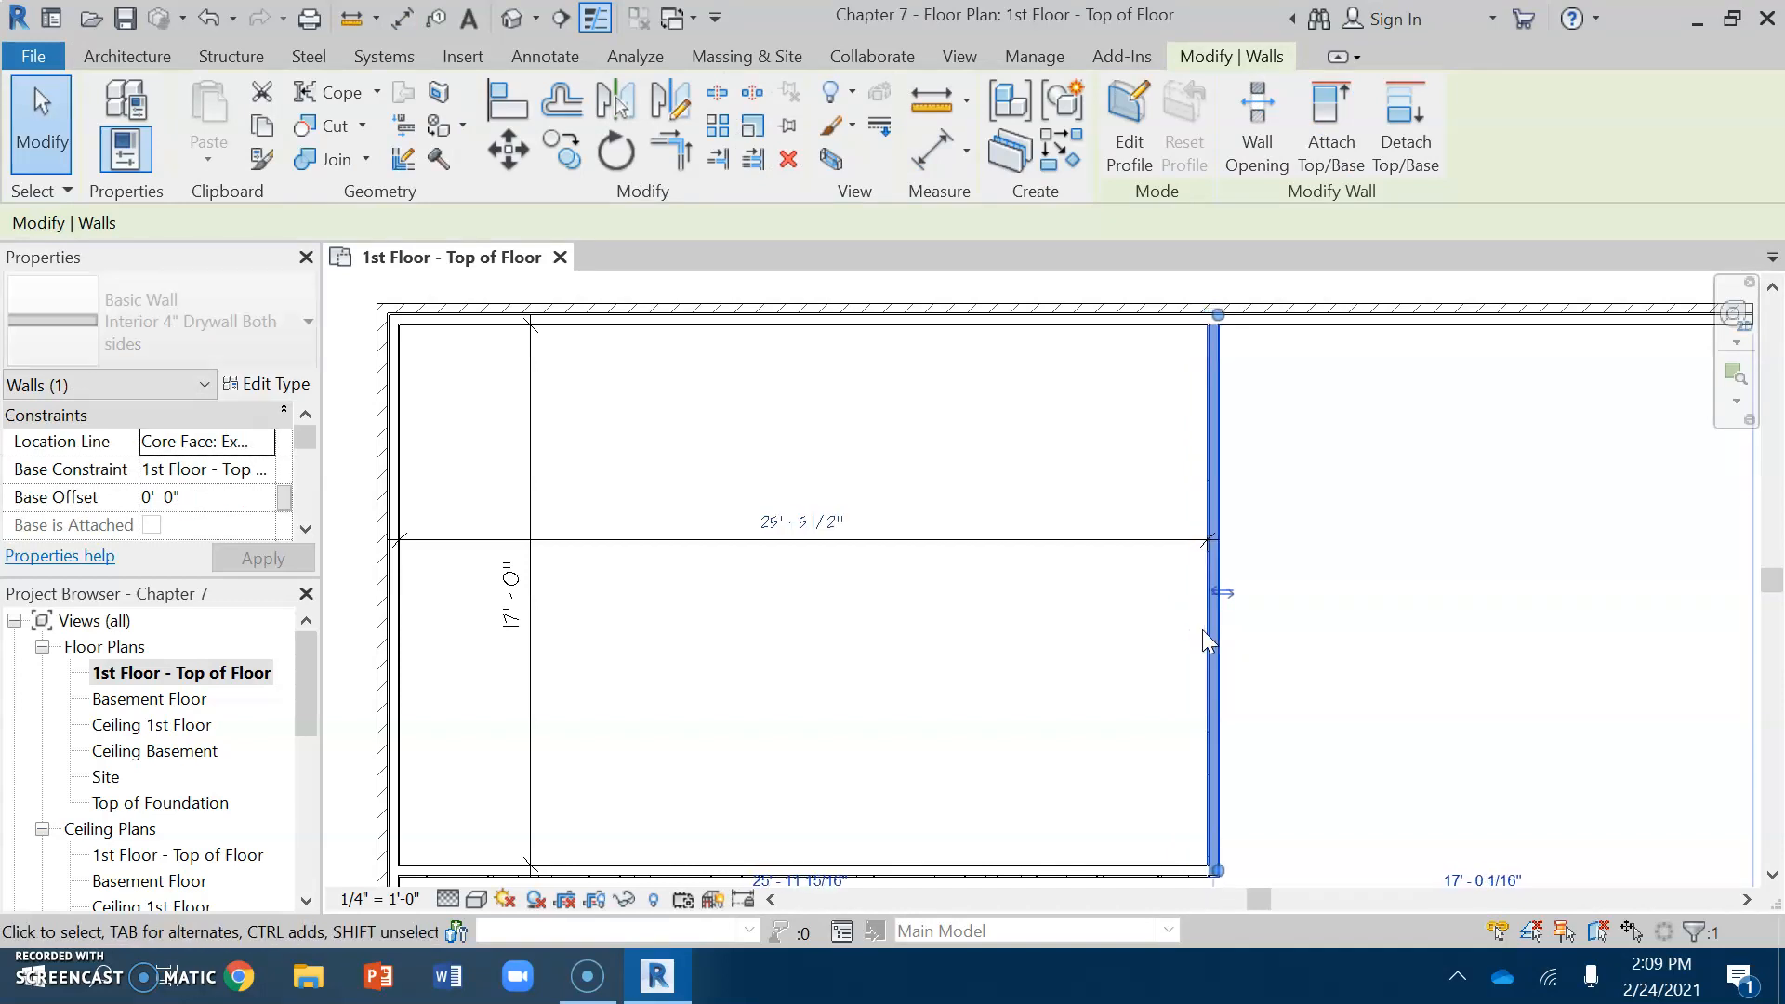
pyautogui.click(1054, 668)
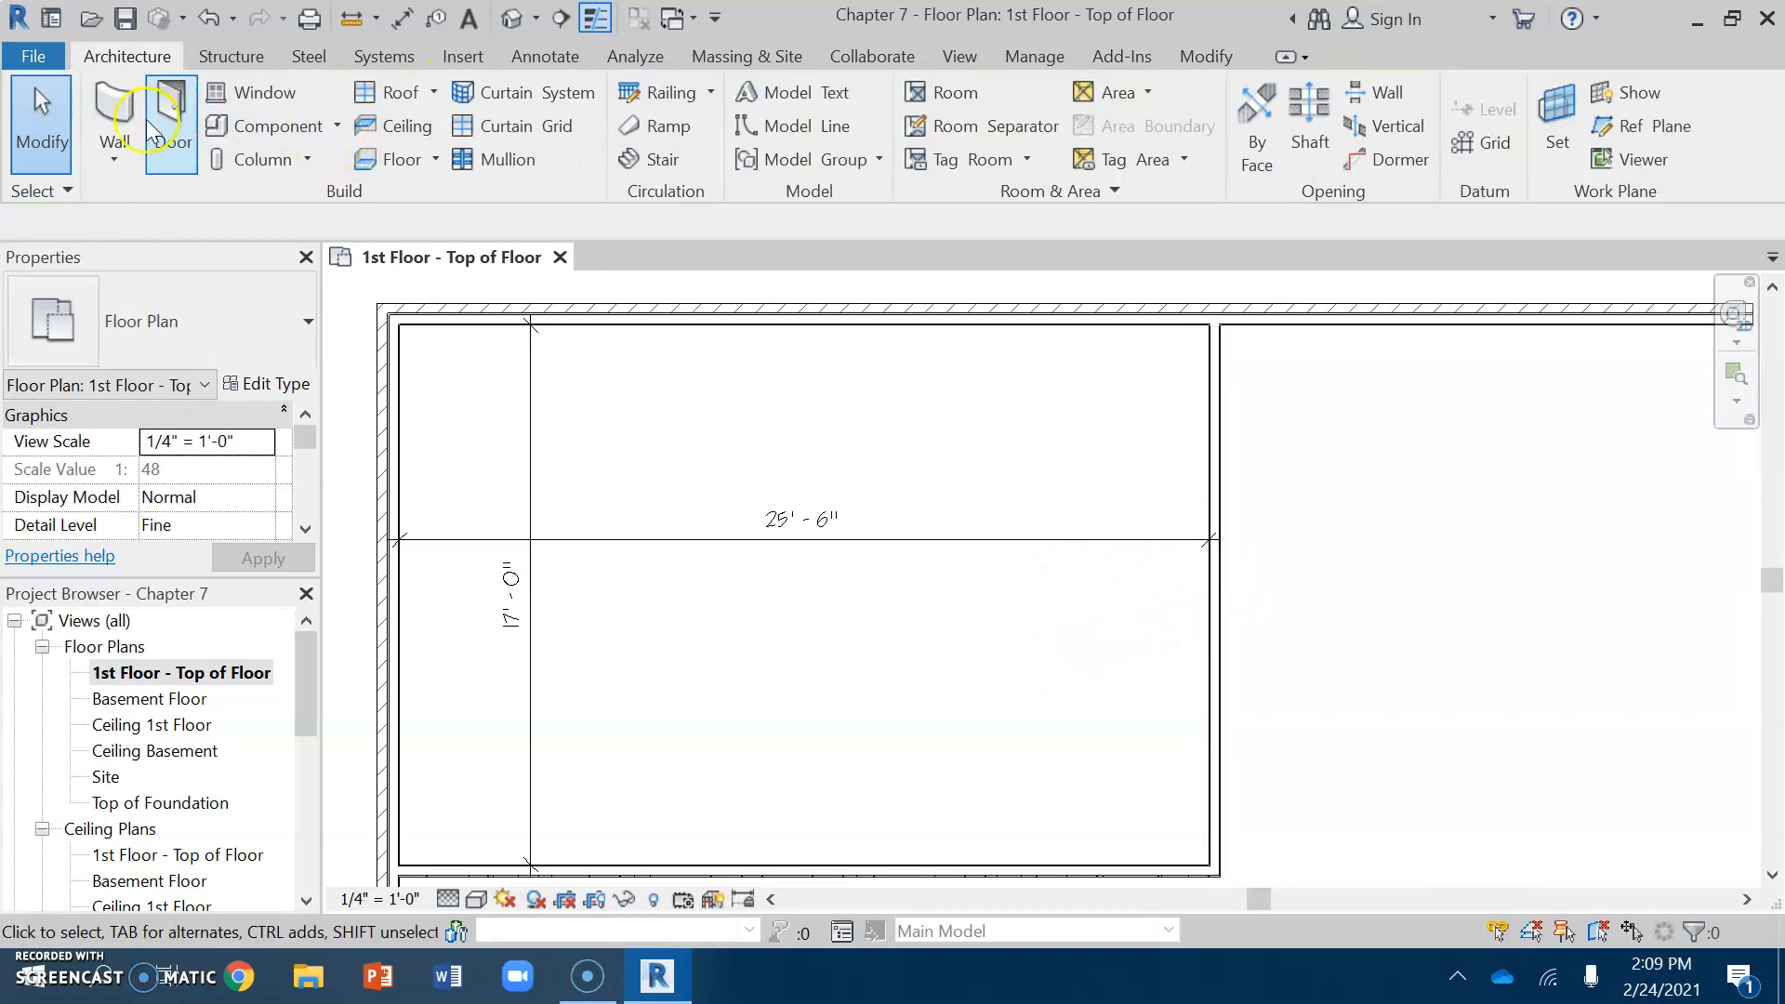
# Start a new straight wall using the Interior 4" Drywall Both sides type
pyautogui.click(115, 104)
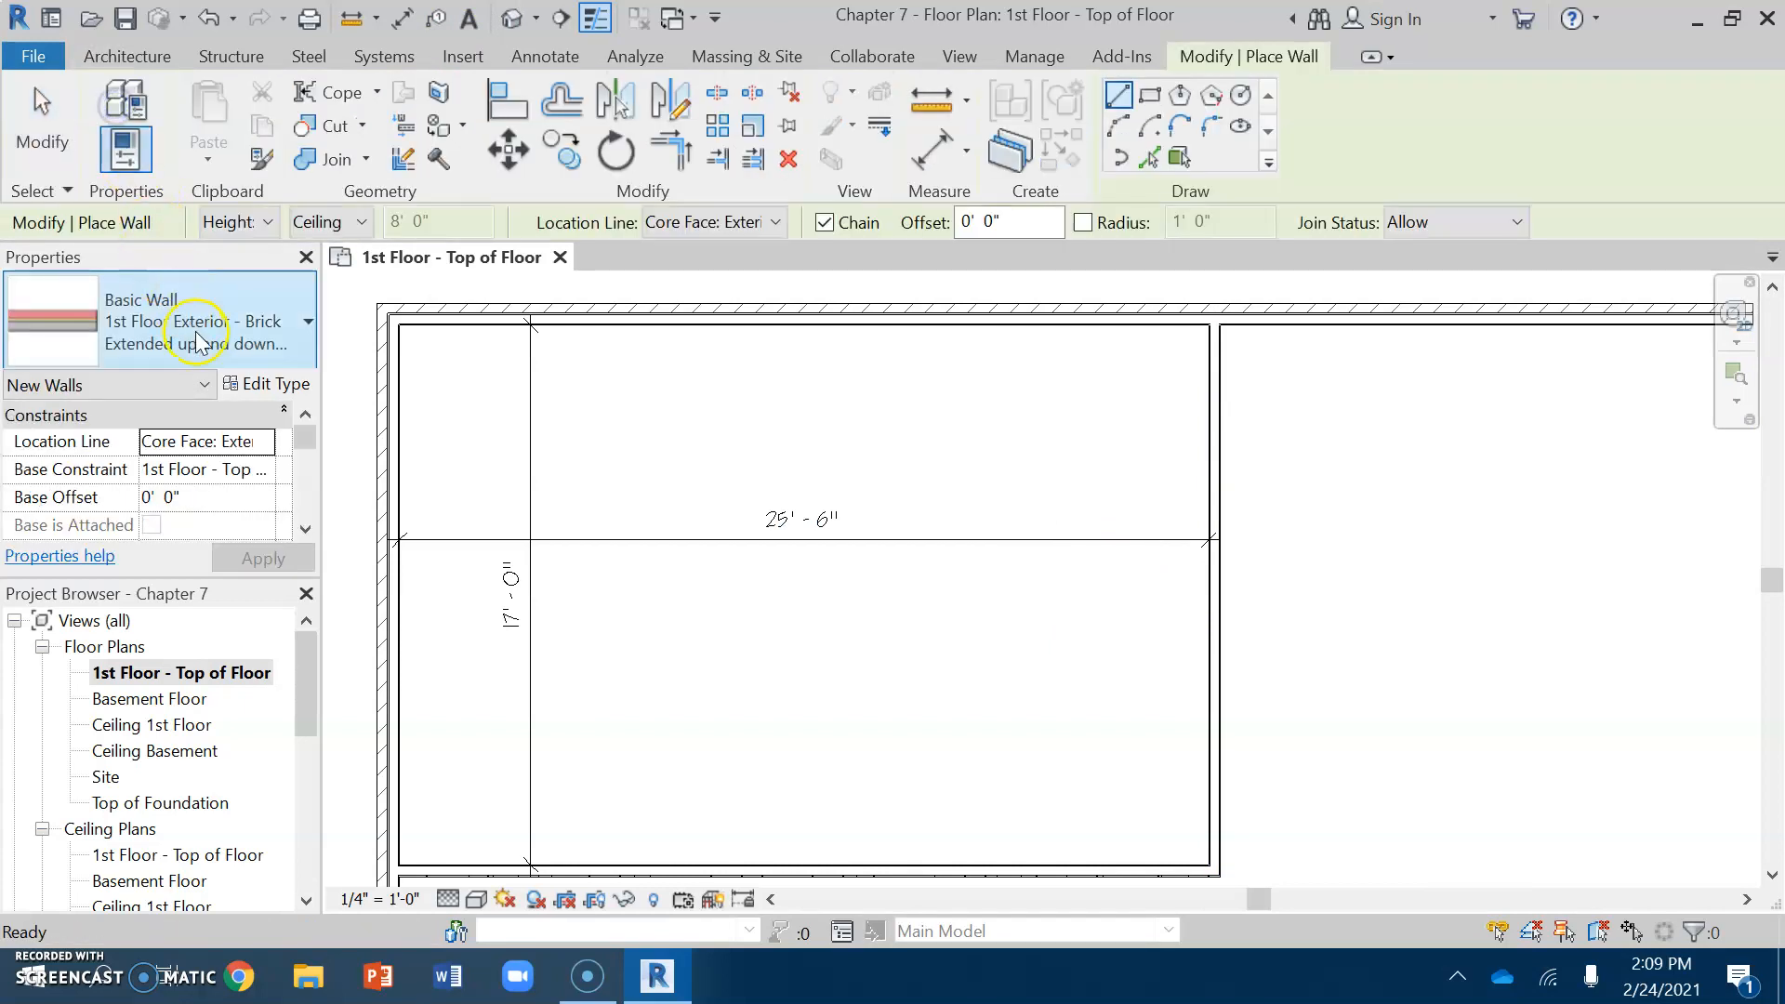
pyautogui.click(186, 330)
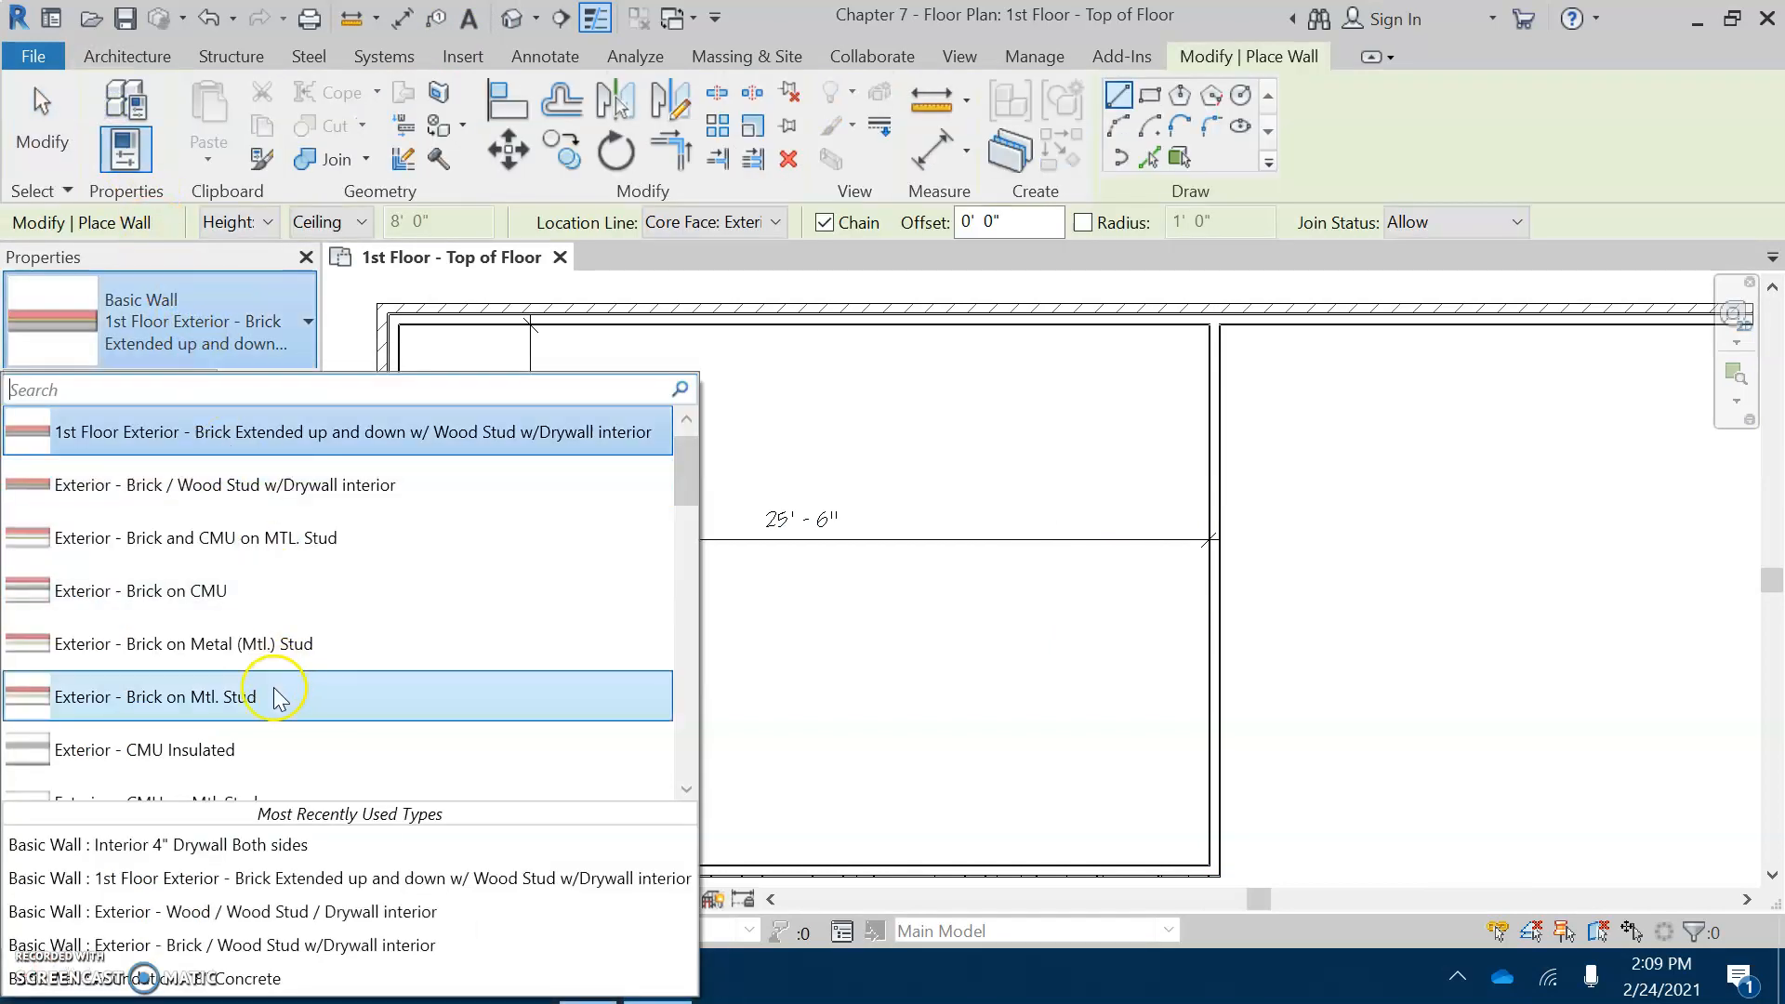
pyautogui.scroll(-5, 244, 600)
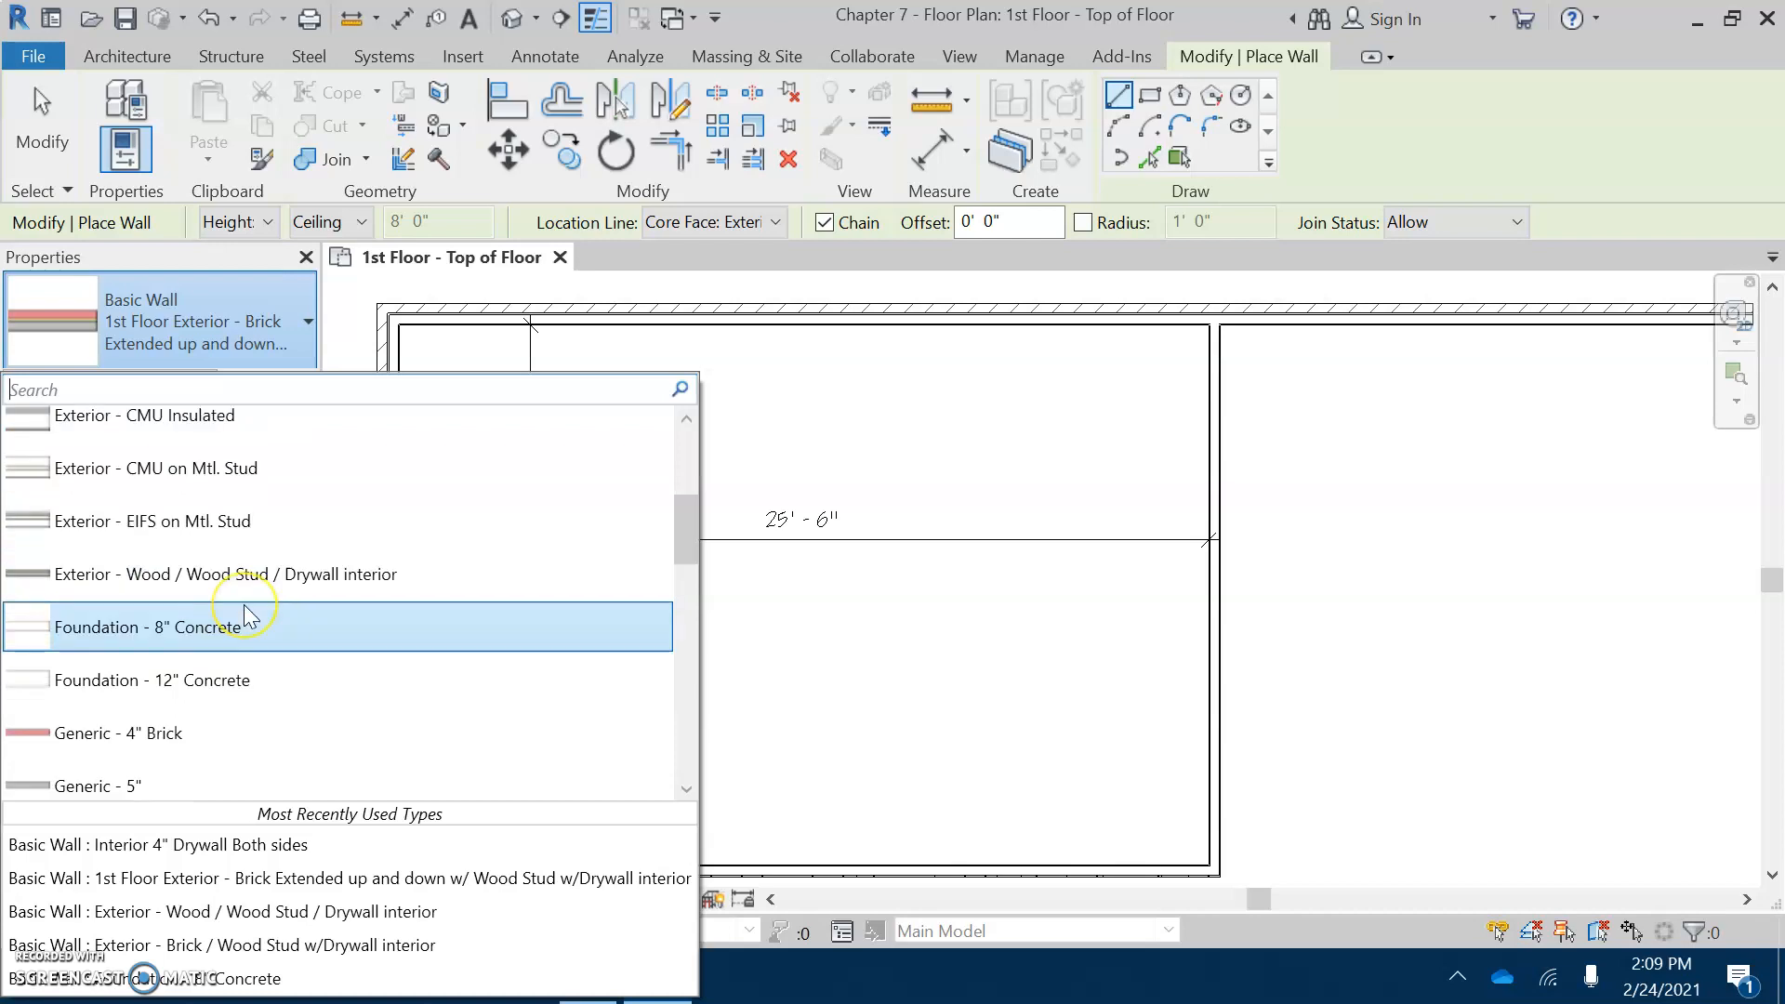
pyautogui.scroll(-2, 243, 604)
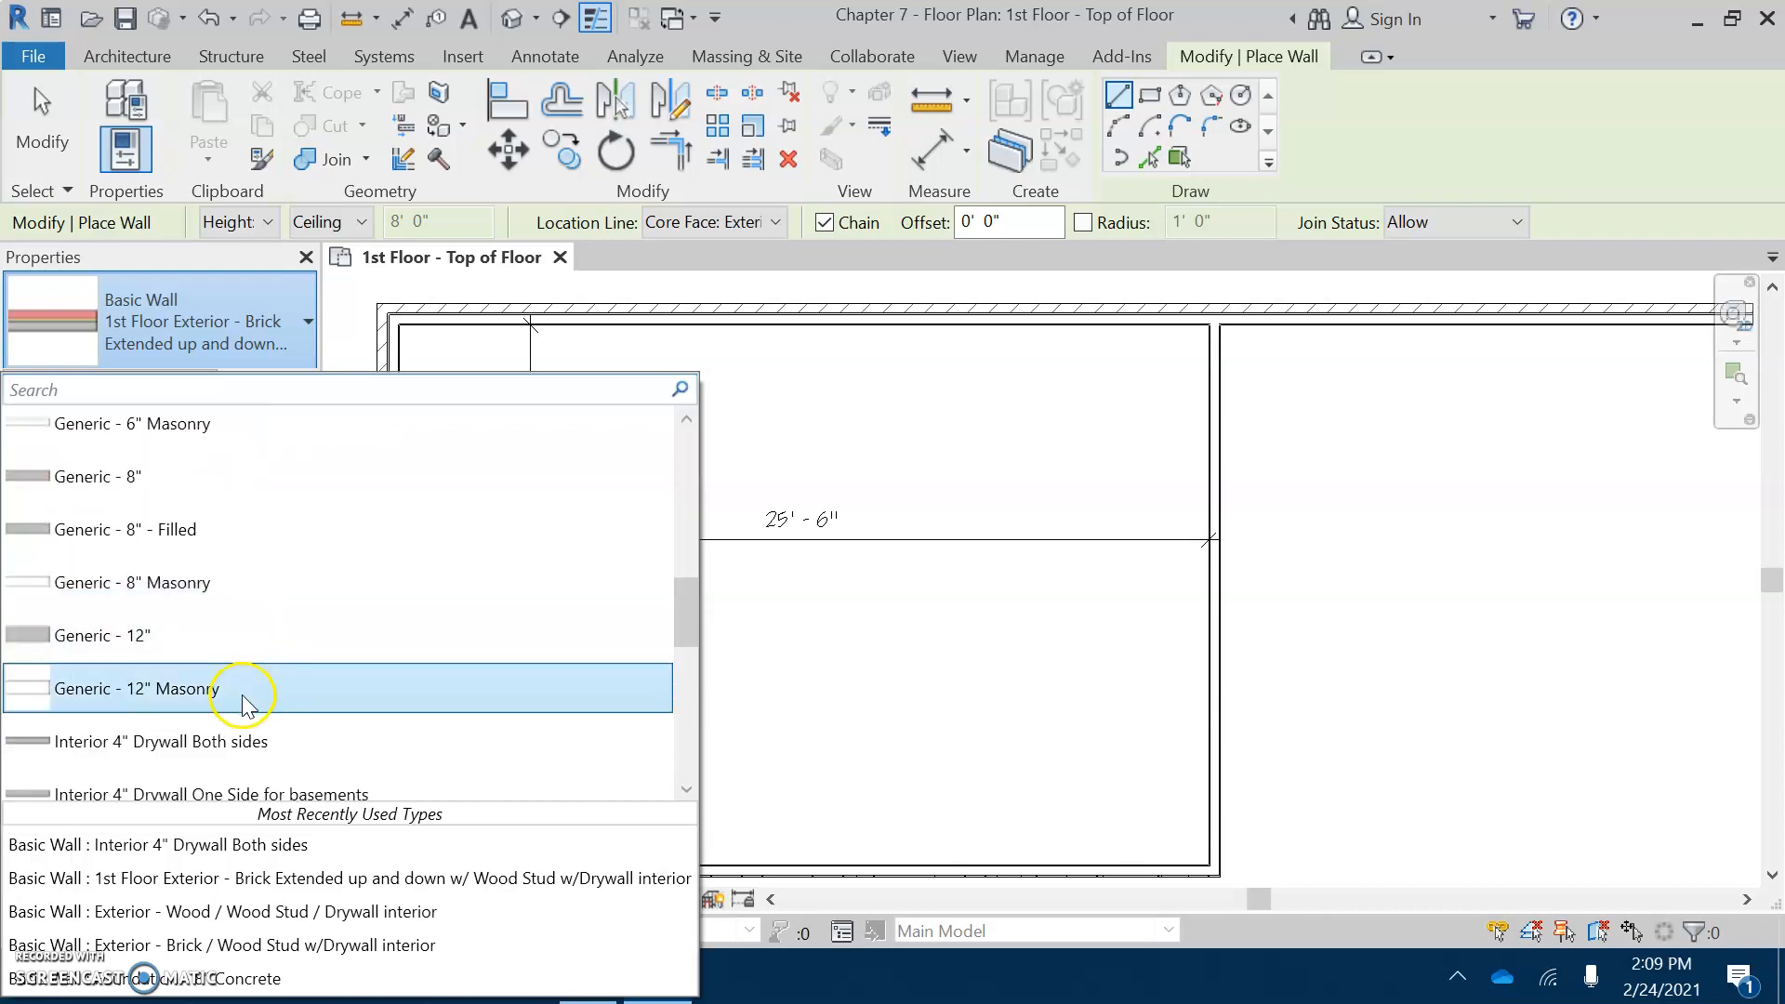
pyautogui.click(233, 748)
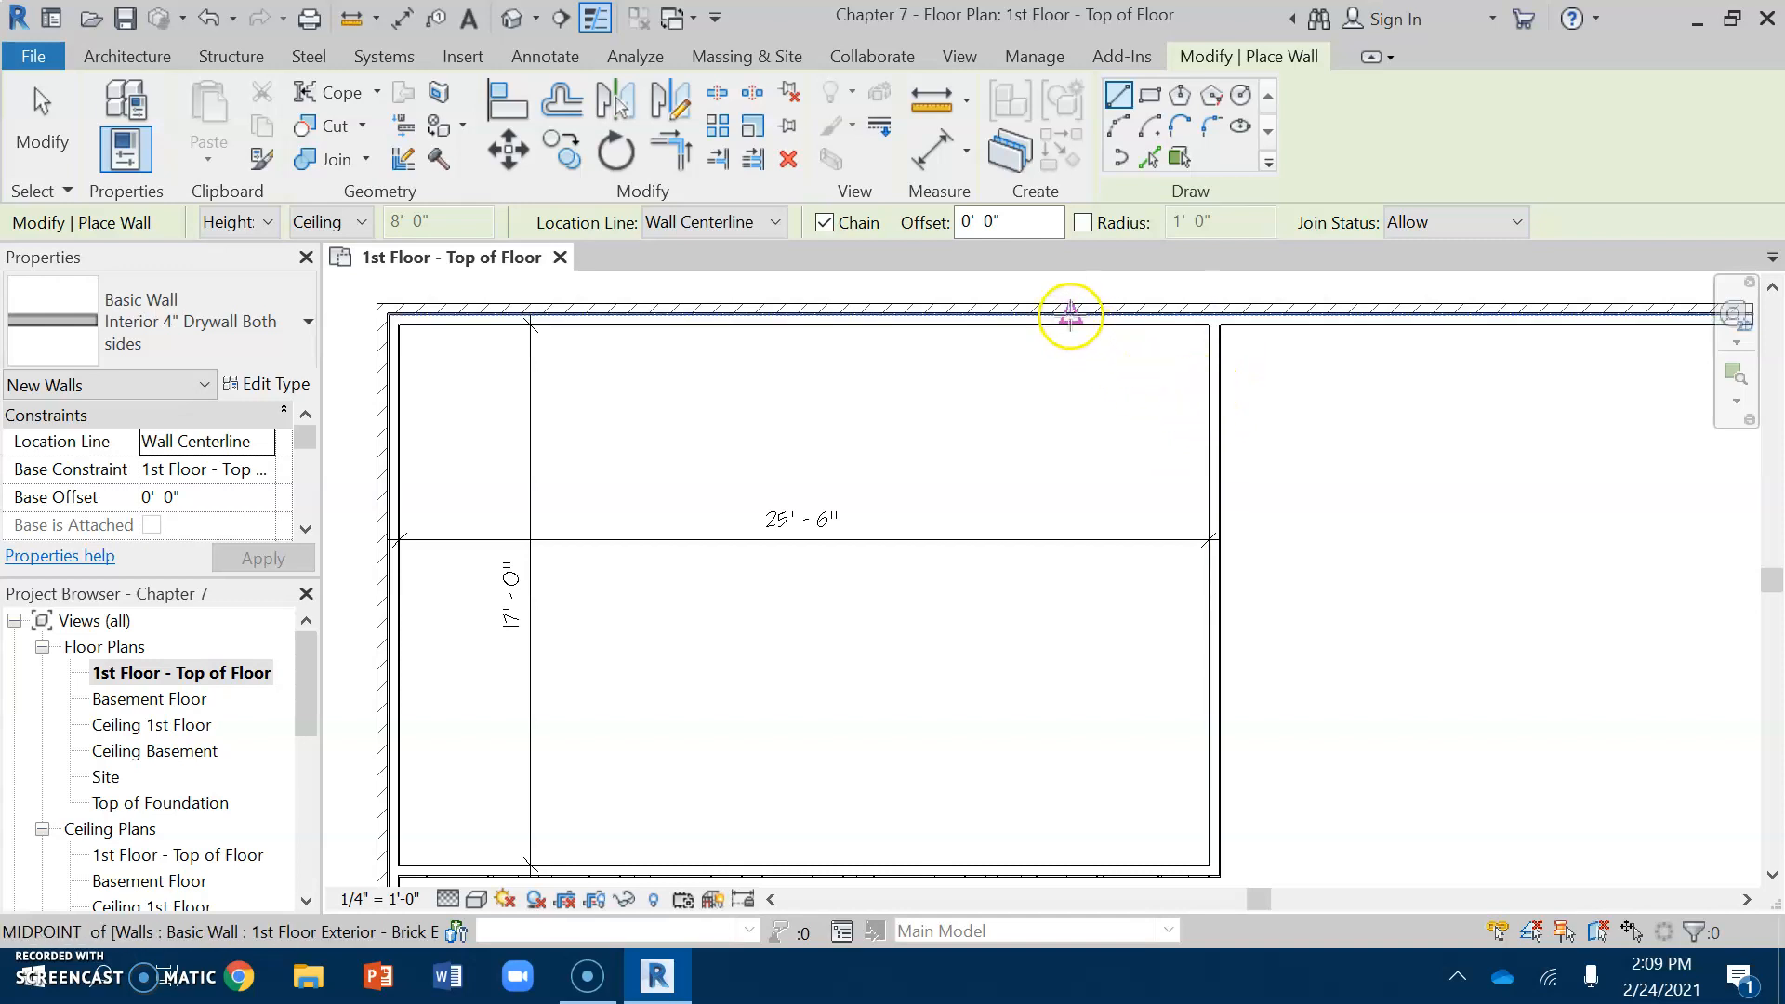
# Draw a vertical partition from the upper exterior wall, 6'-6" in from the room's right wall, down to the lower interior wall
pyautogui.moveTo(1053, 332); pyautogui.dragTo(962, 455, button='middle')
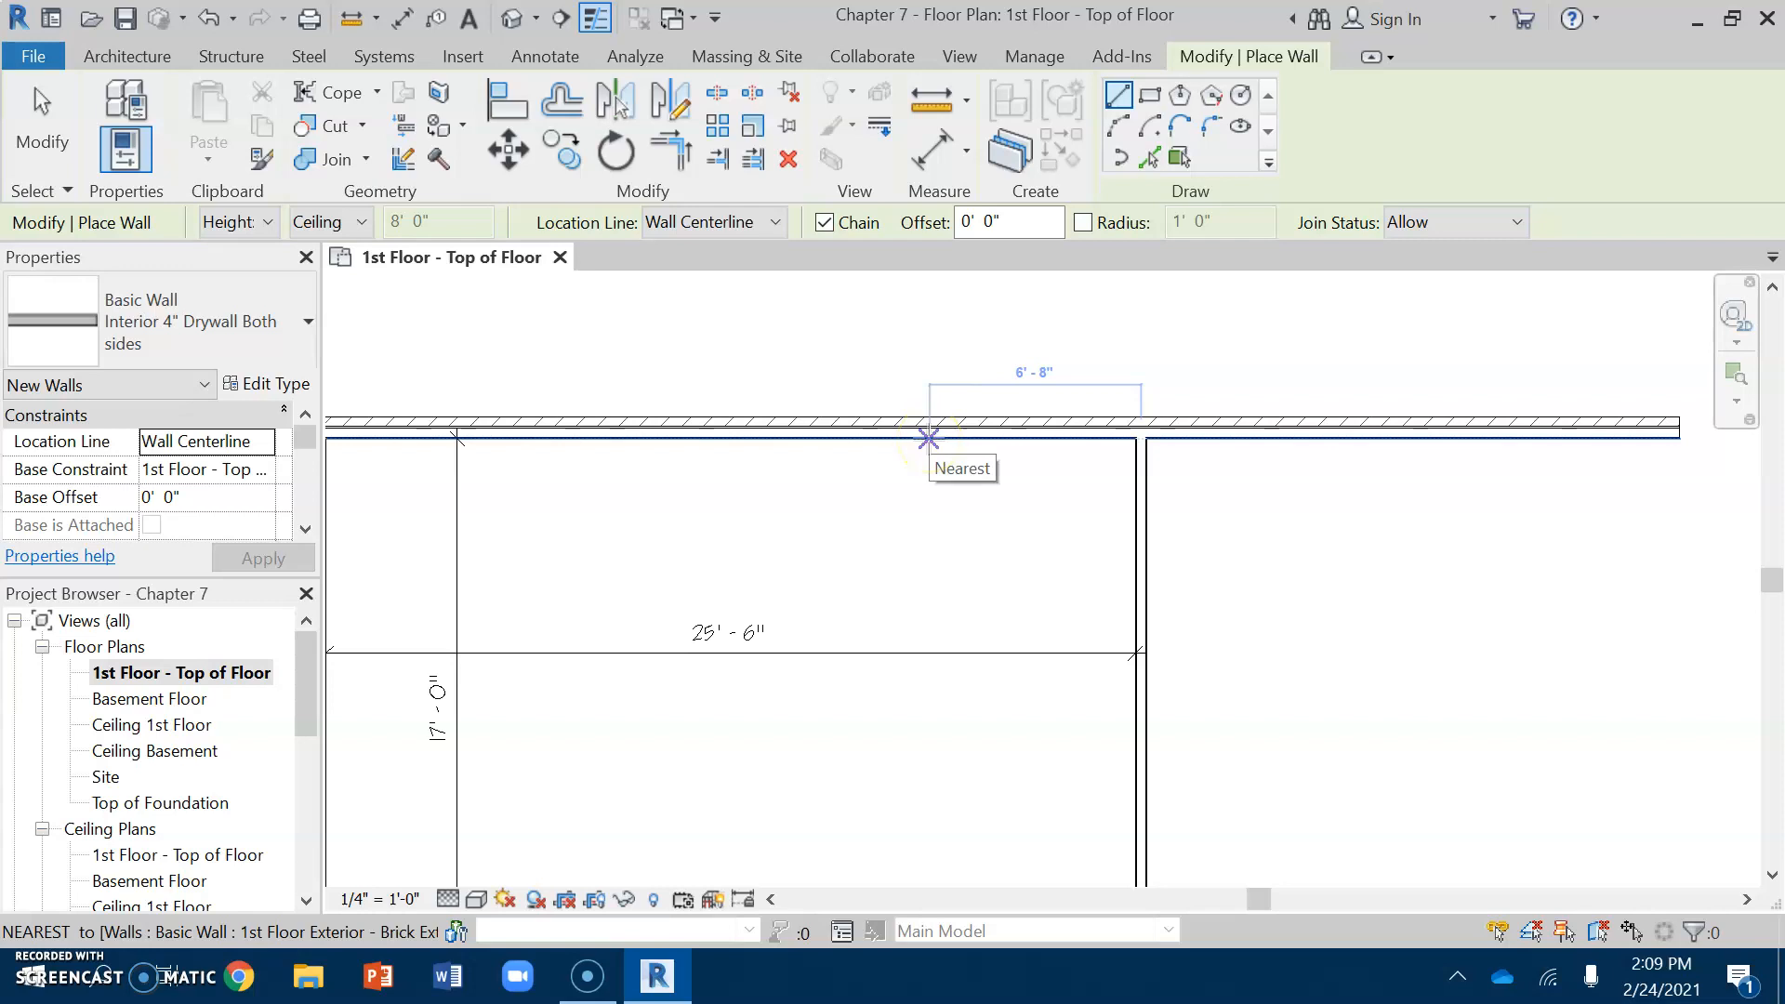
pyautogui.click(984, 428)
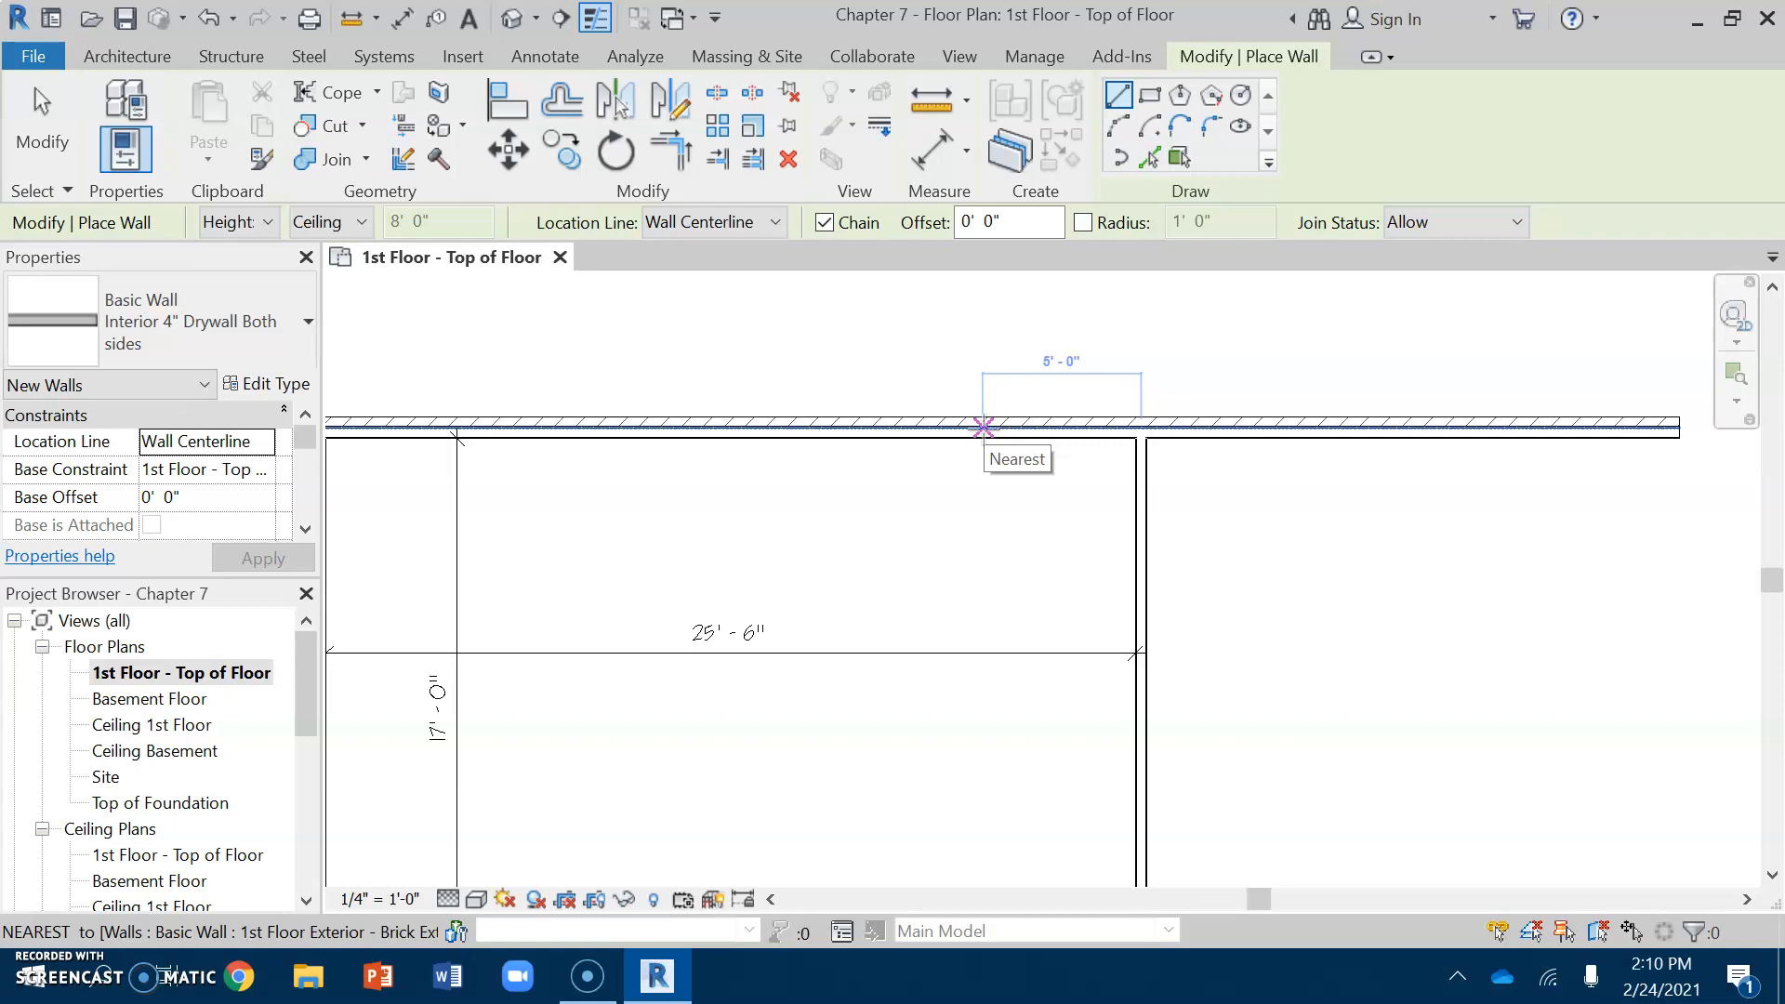
pyautogui.write('6')
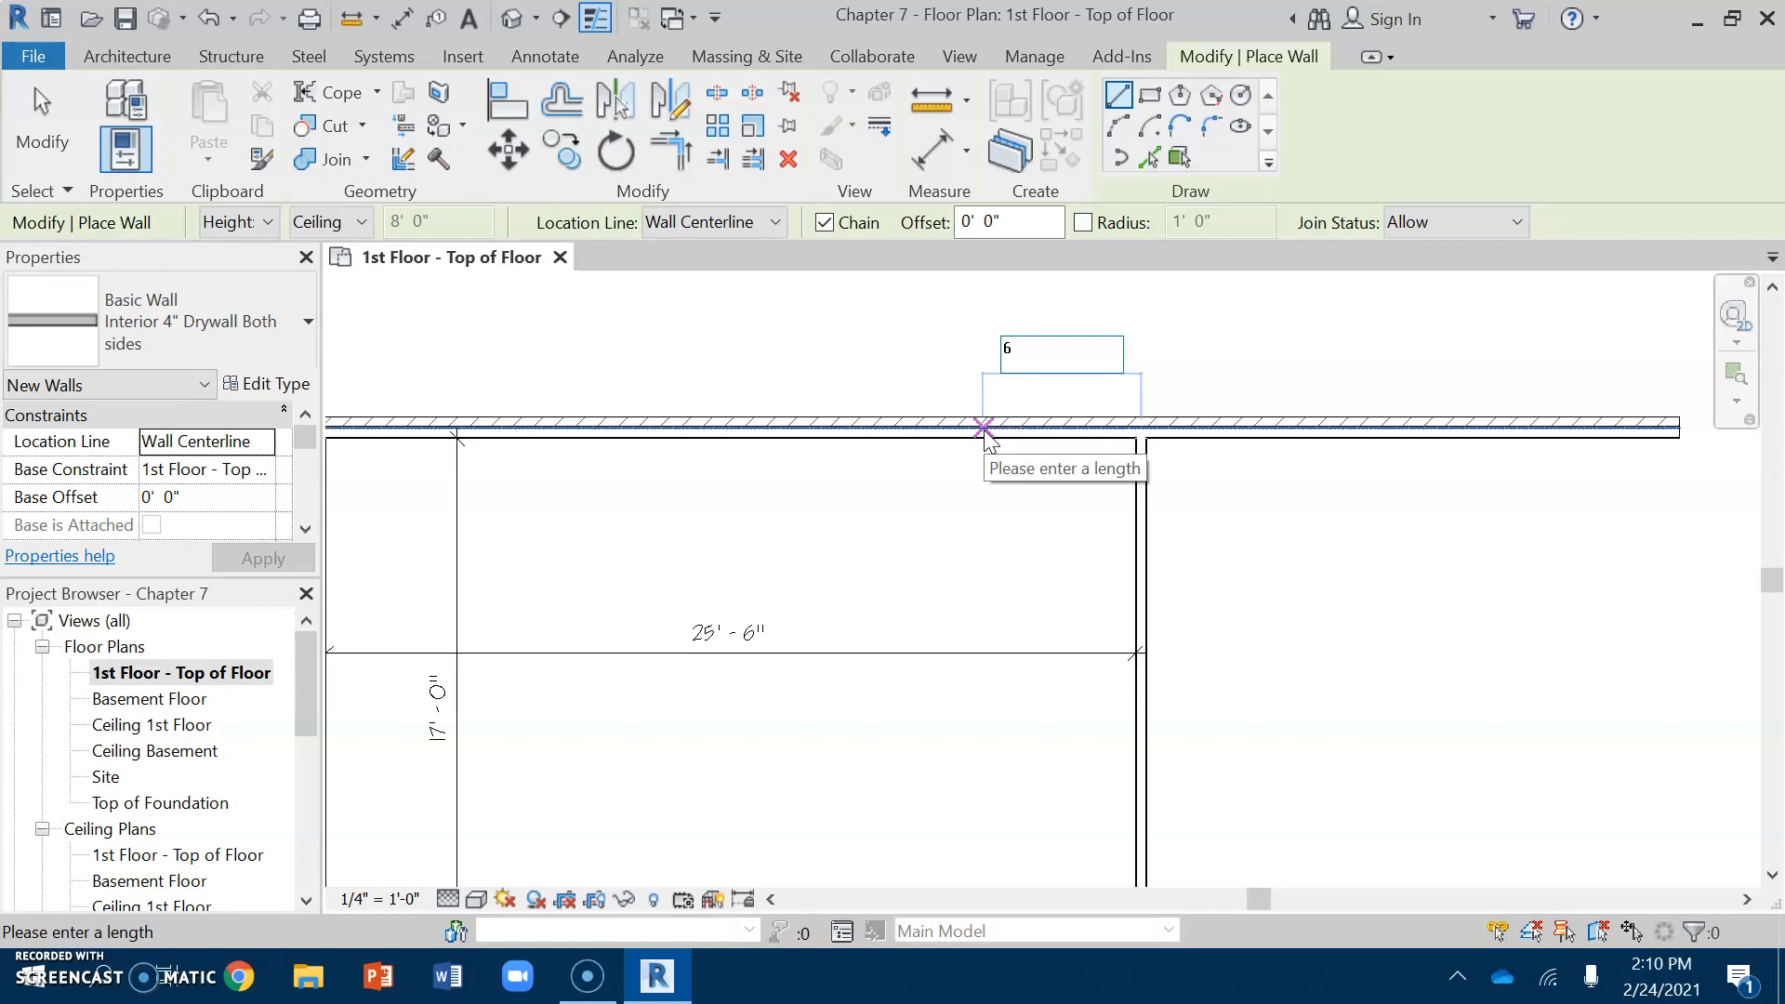
pyautogui.write("'")
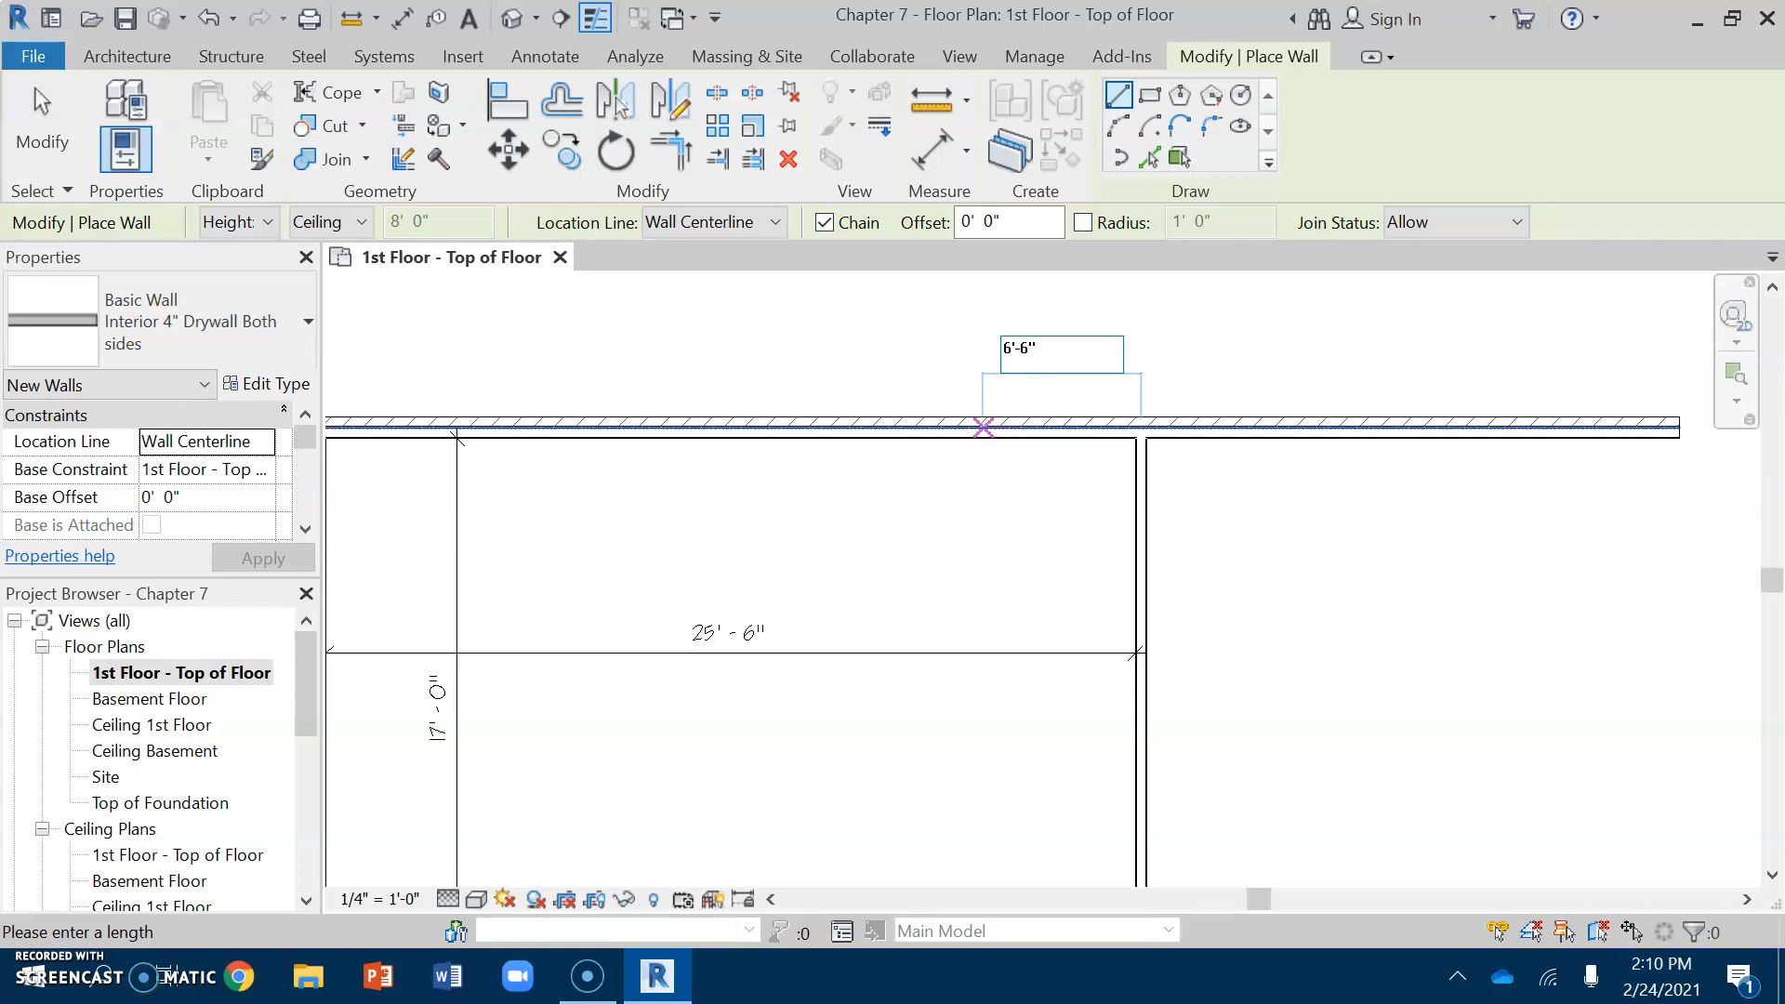
pyautogui.write('-6"')
pyautogui.press('Return')
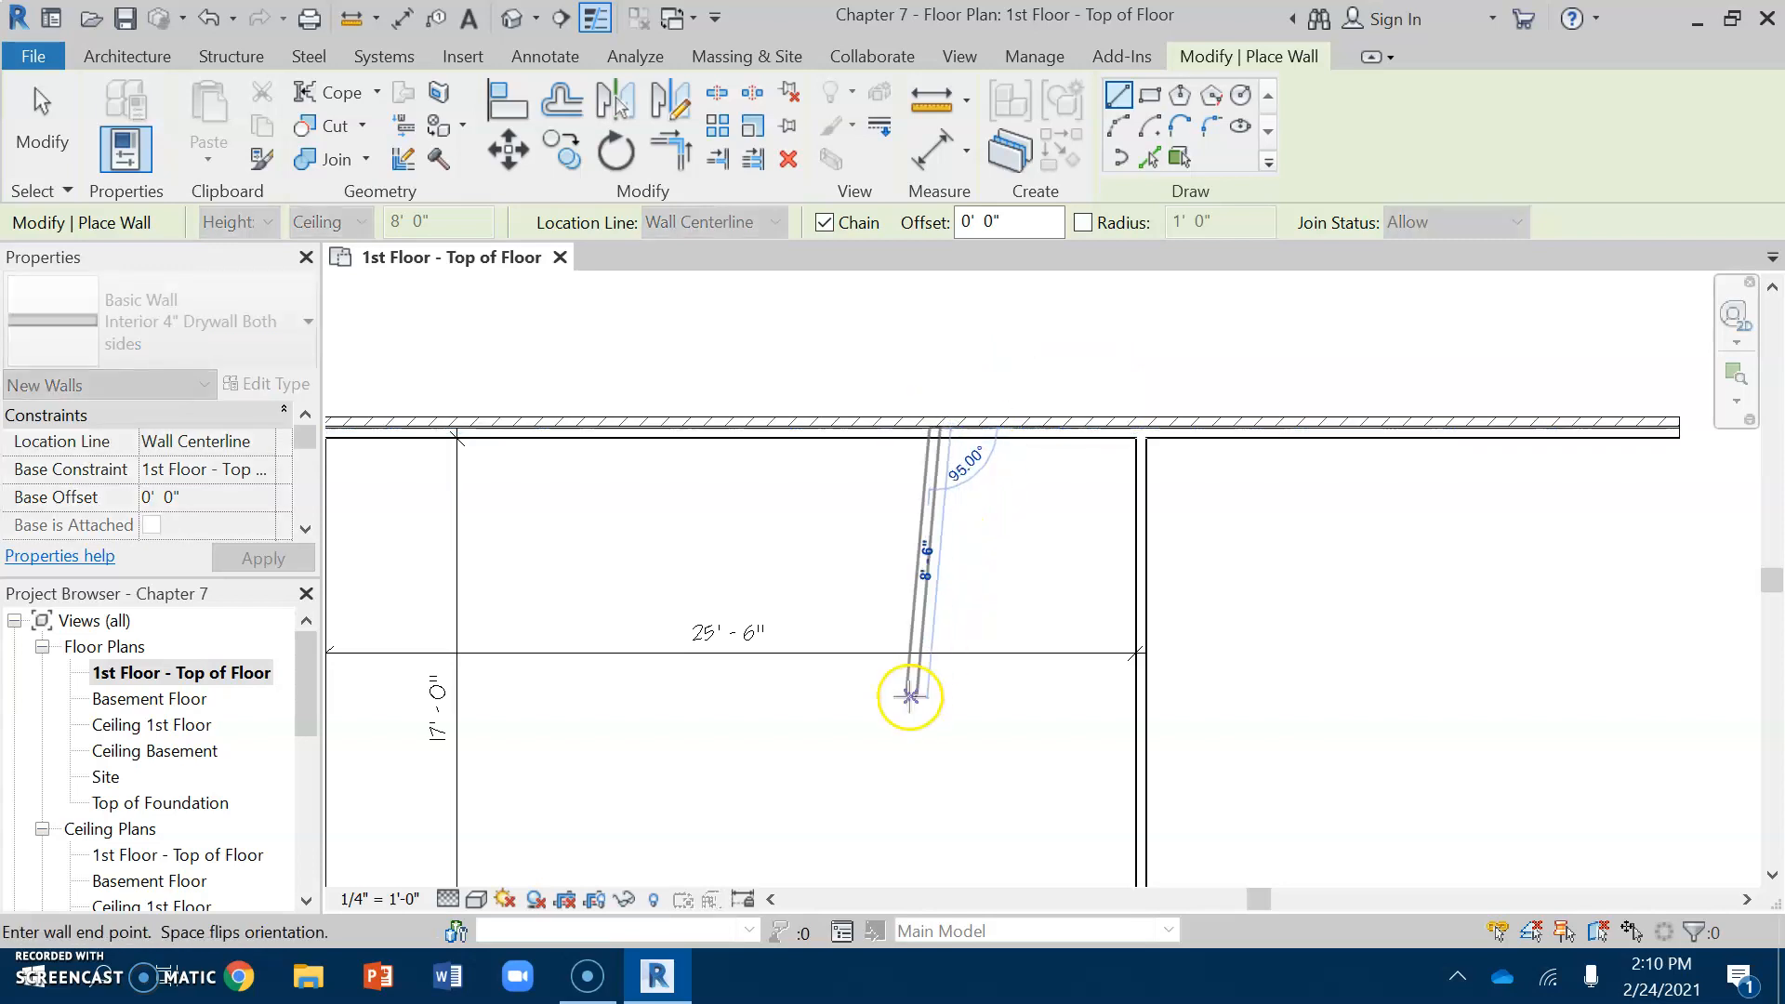
pyautogui.moveTo(929, 785); pyautogui.dragTo(840, 530, button='middle')
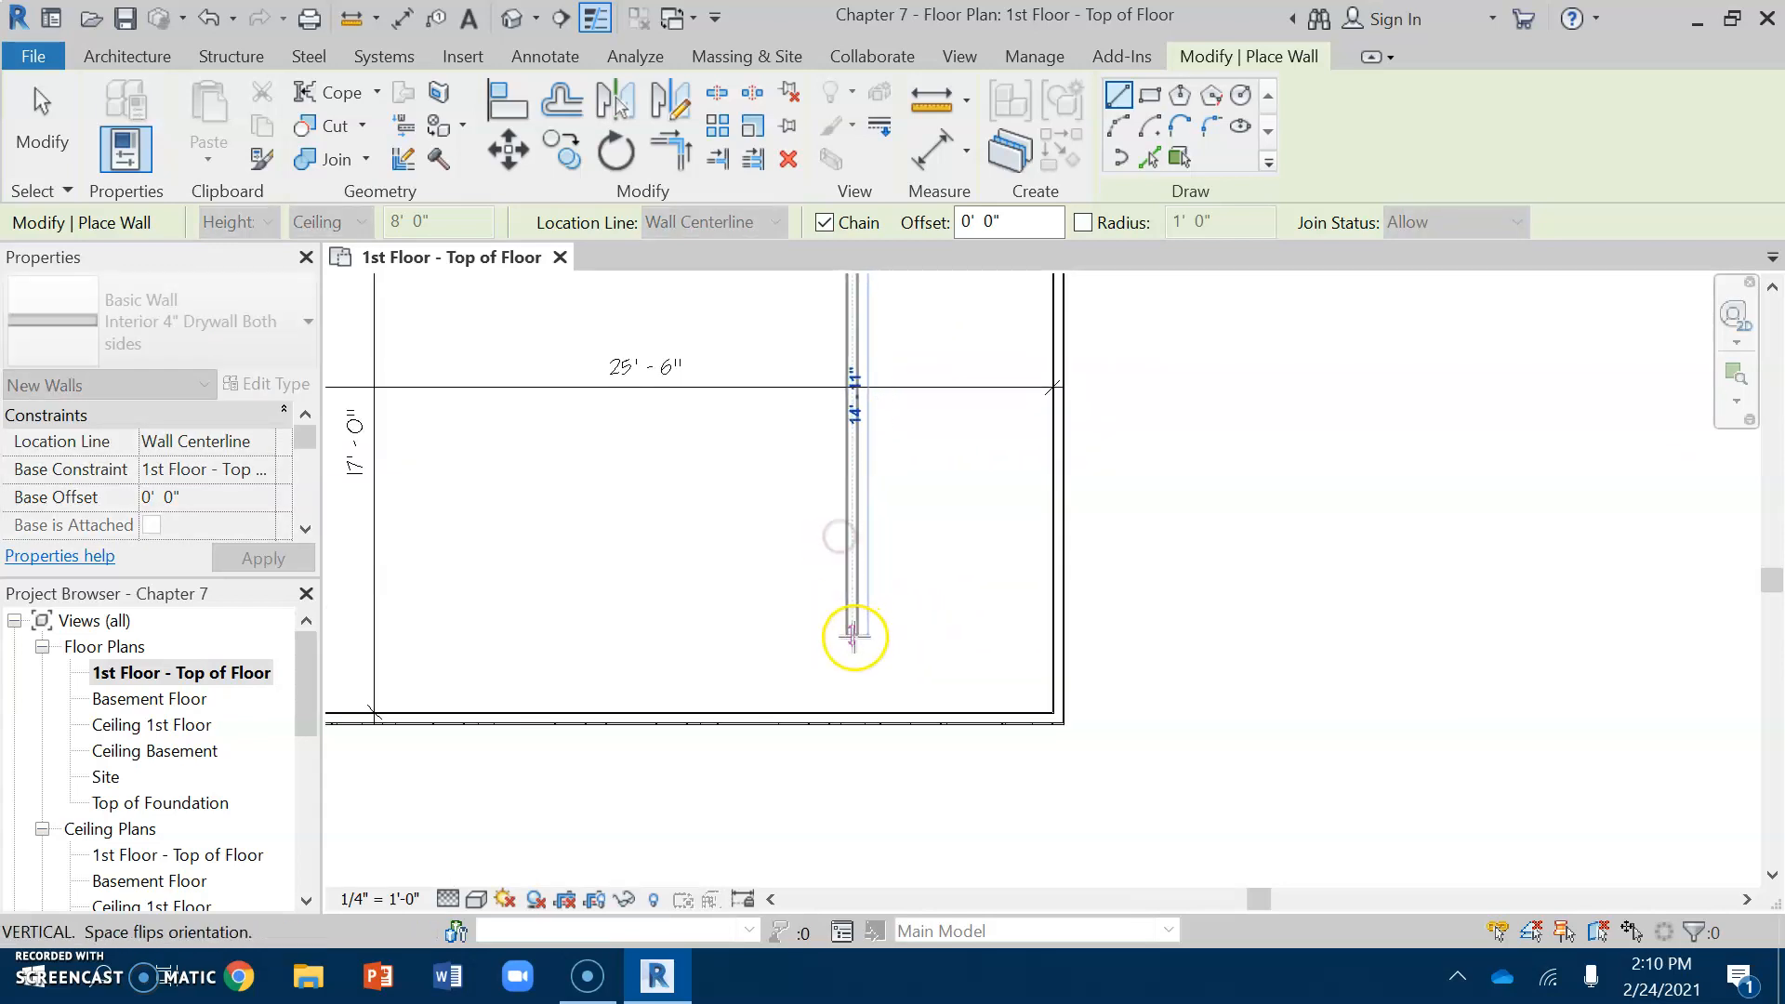
pyautogui.click(852, 712)
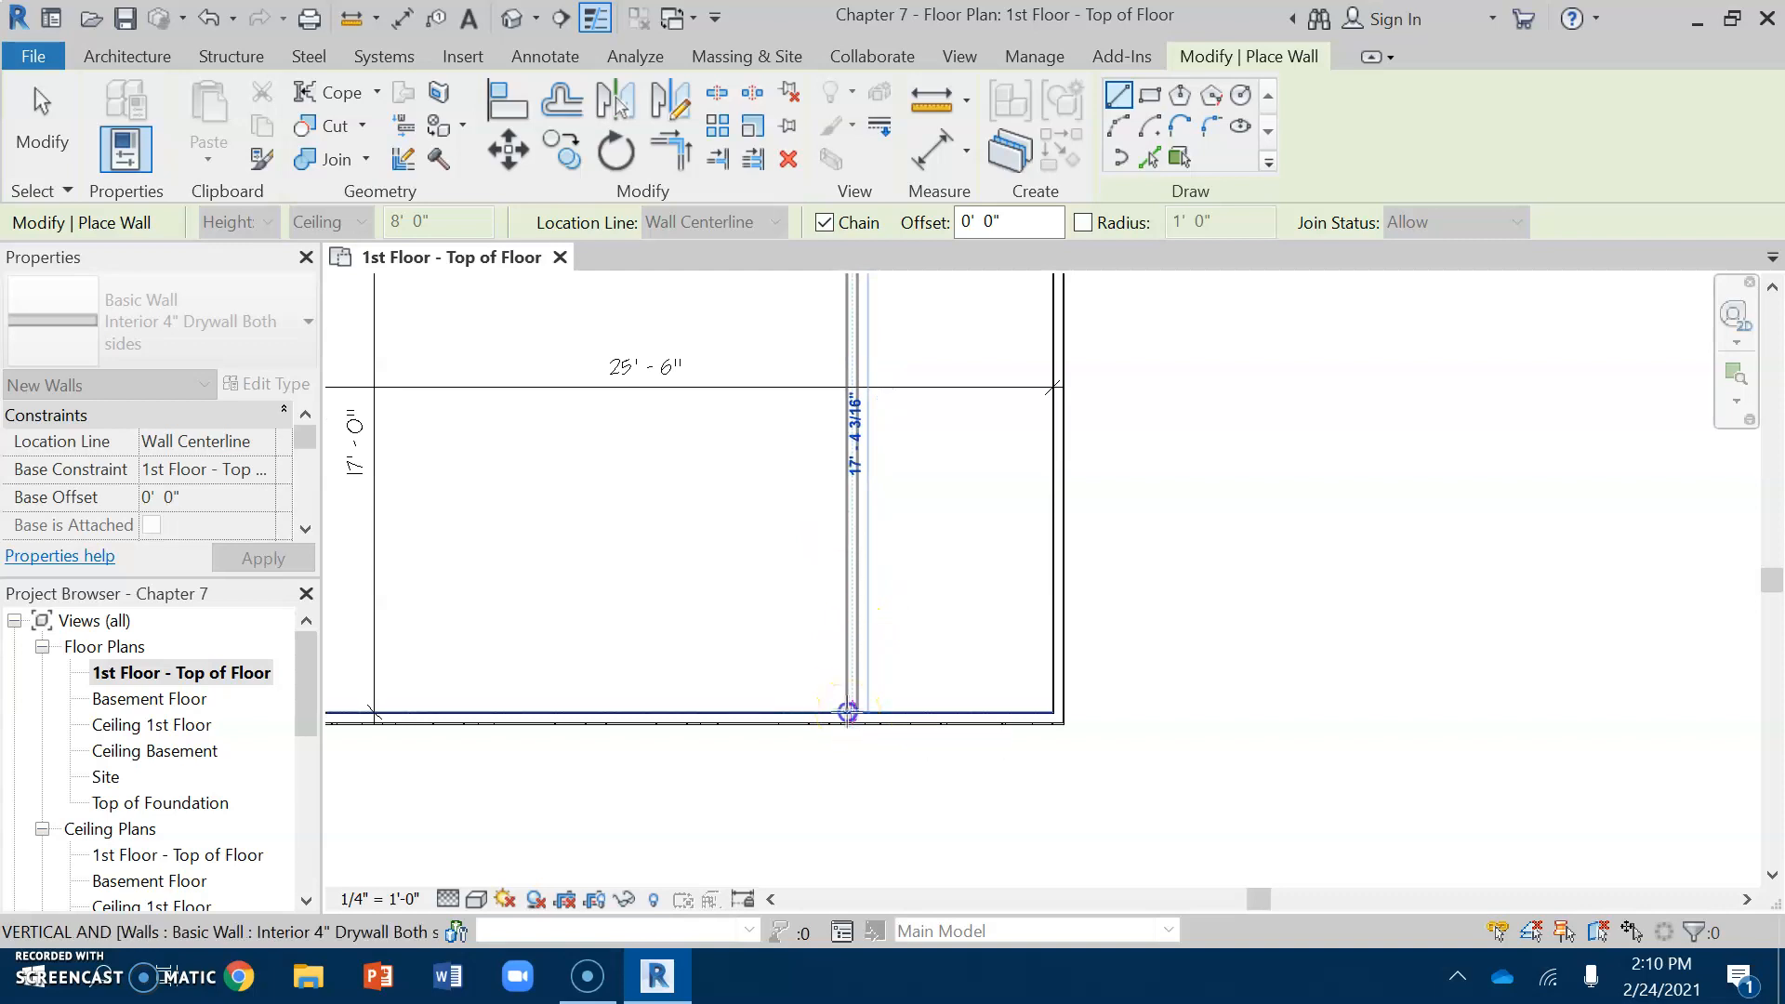
pyautogui.press('Escape')
# Place an aligned dimension between the facing sides of the new partition and the room's right interior wall
pyautogui.moveTo(918, 562); pyautogui.dragTo(864, 797, button='middle')
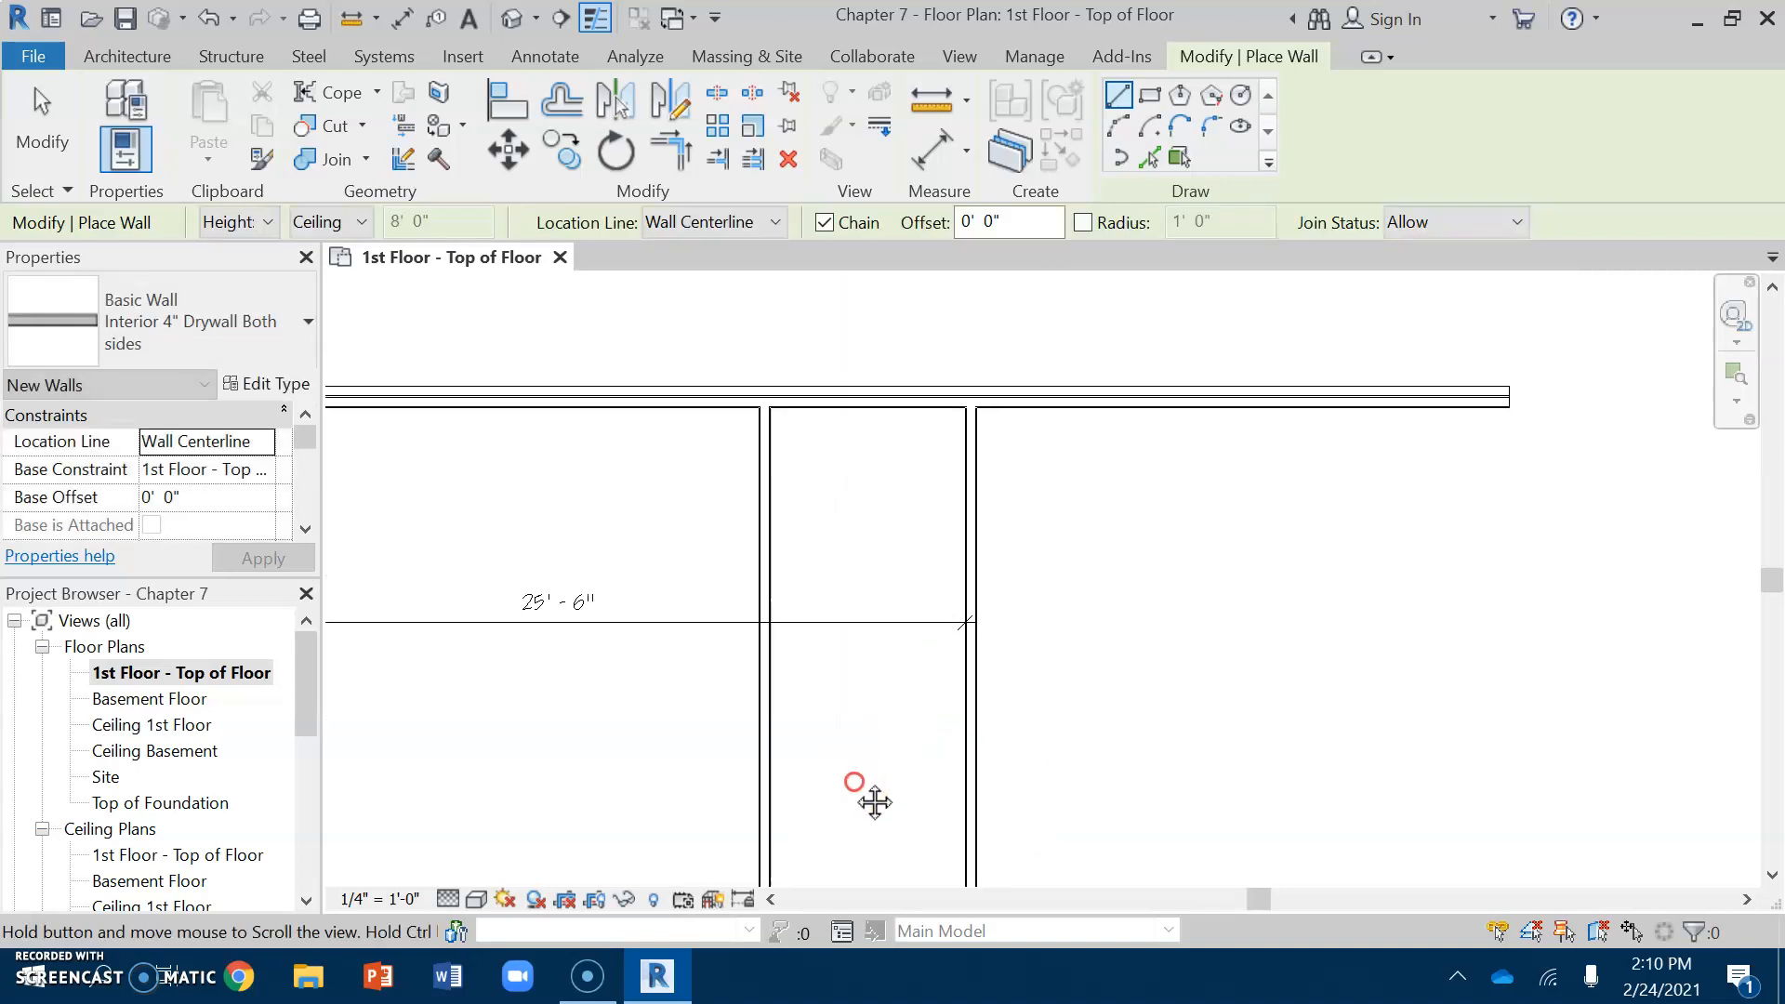
pyautogui.click(400, 19)
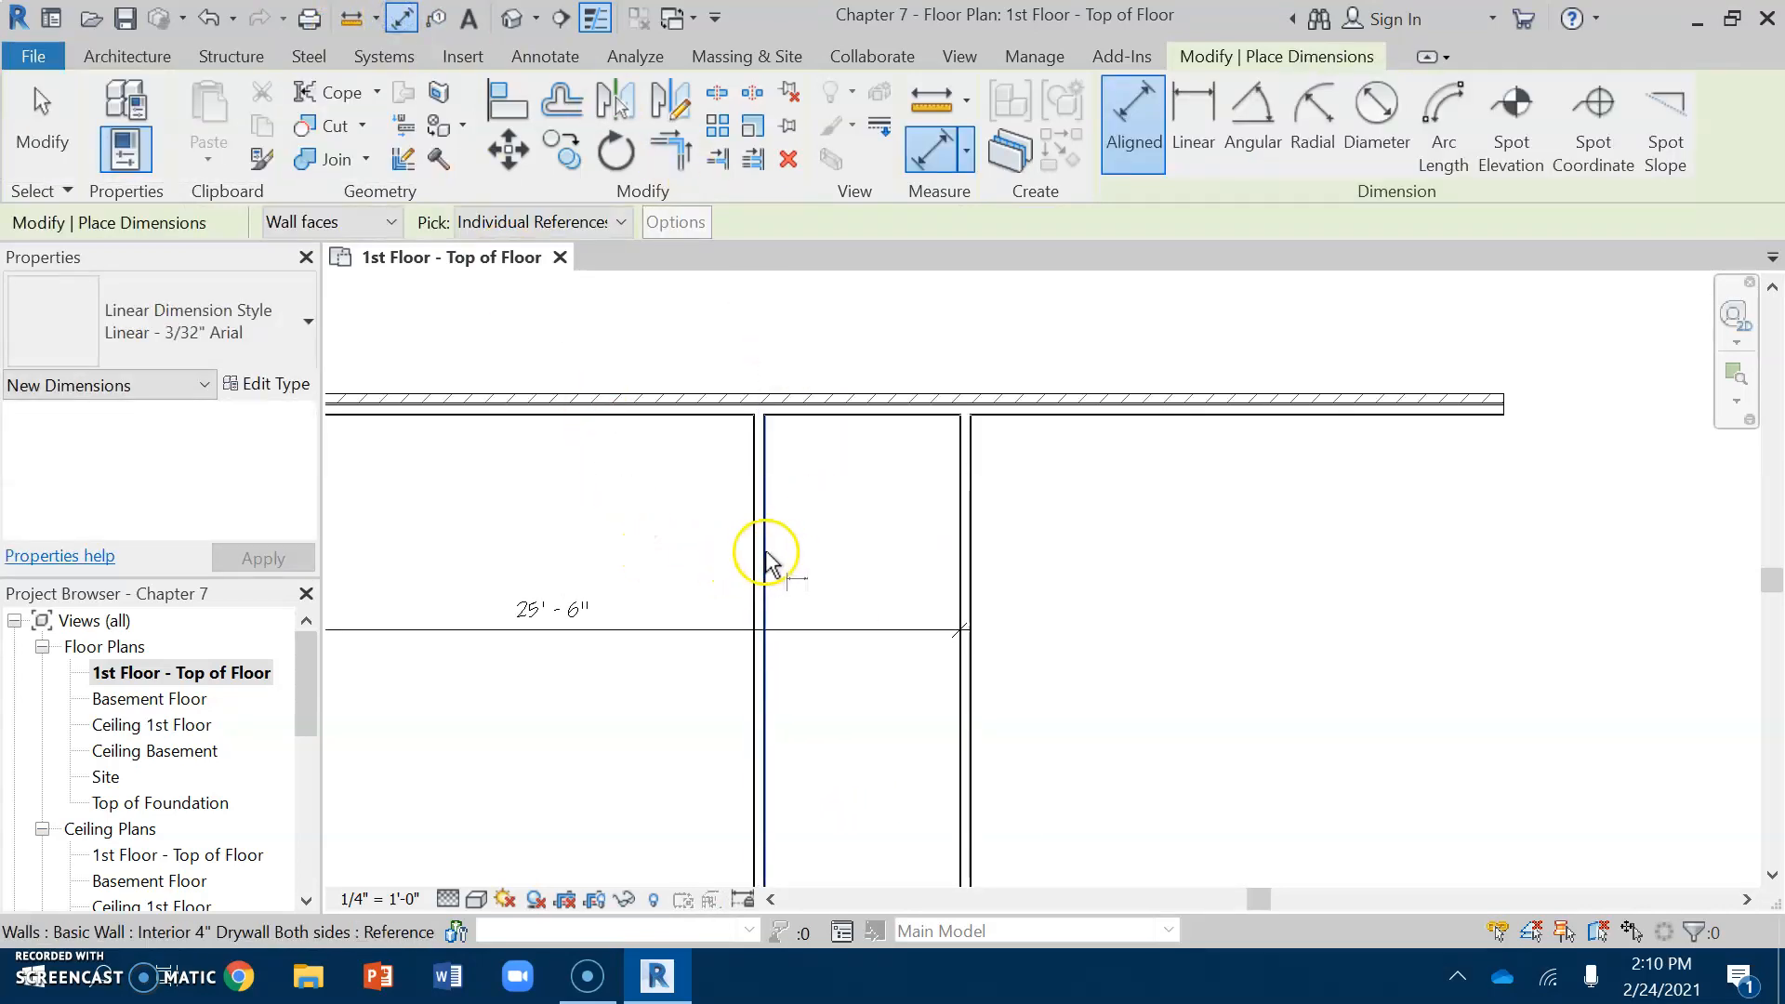
pyautogui.click(766, 558)
pyautogui.click(963, 560)
pyautogui.click(863, 558)
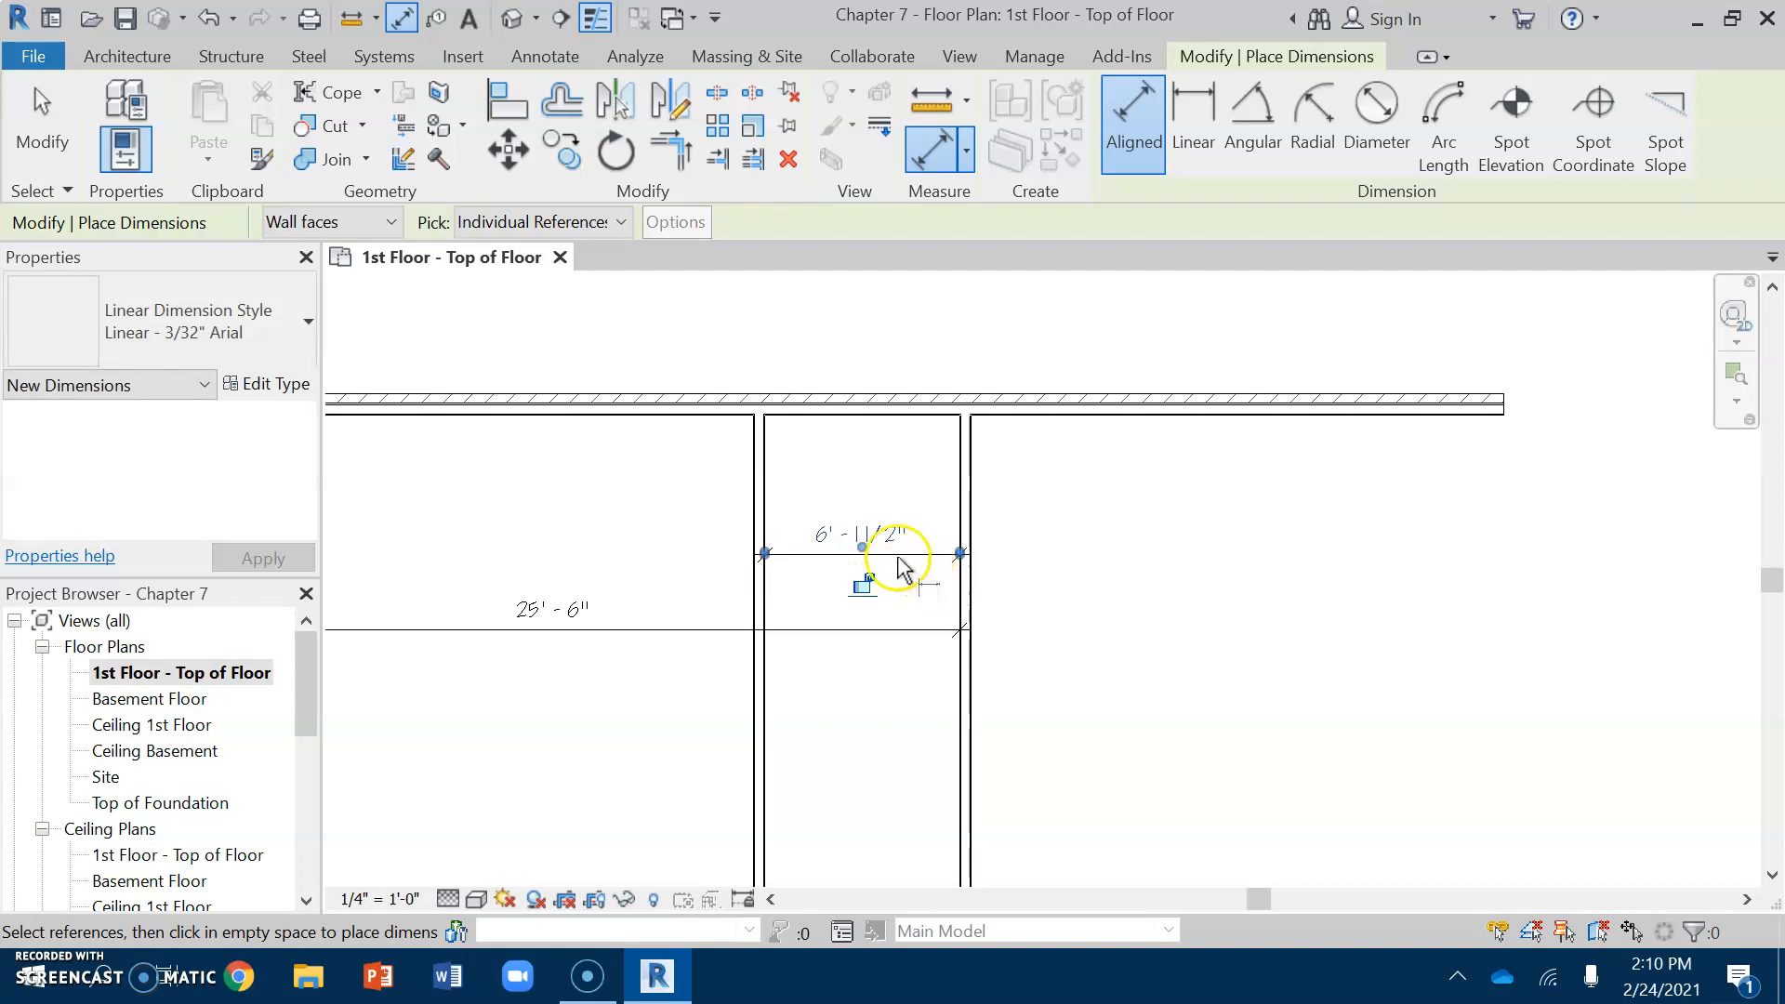
pyautogui.scroll(3, 874, 539)
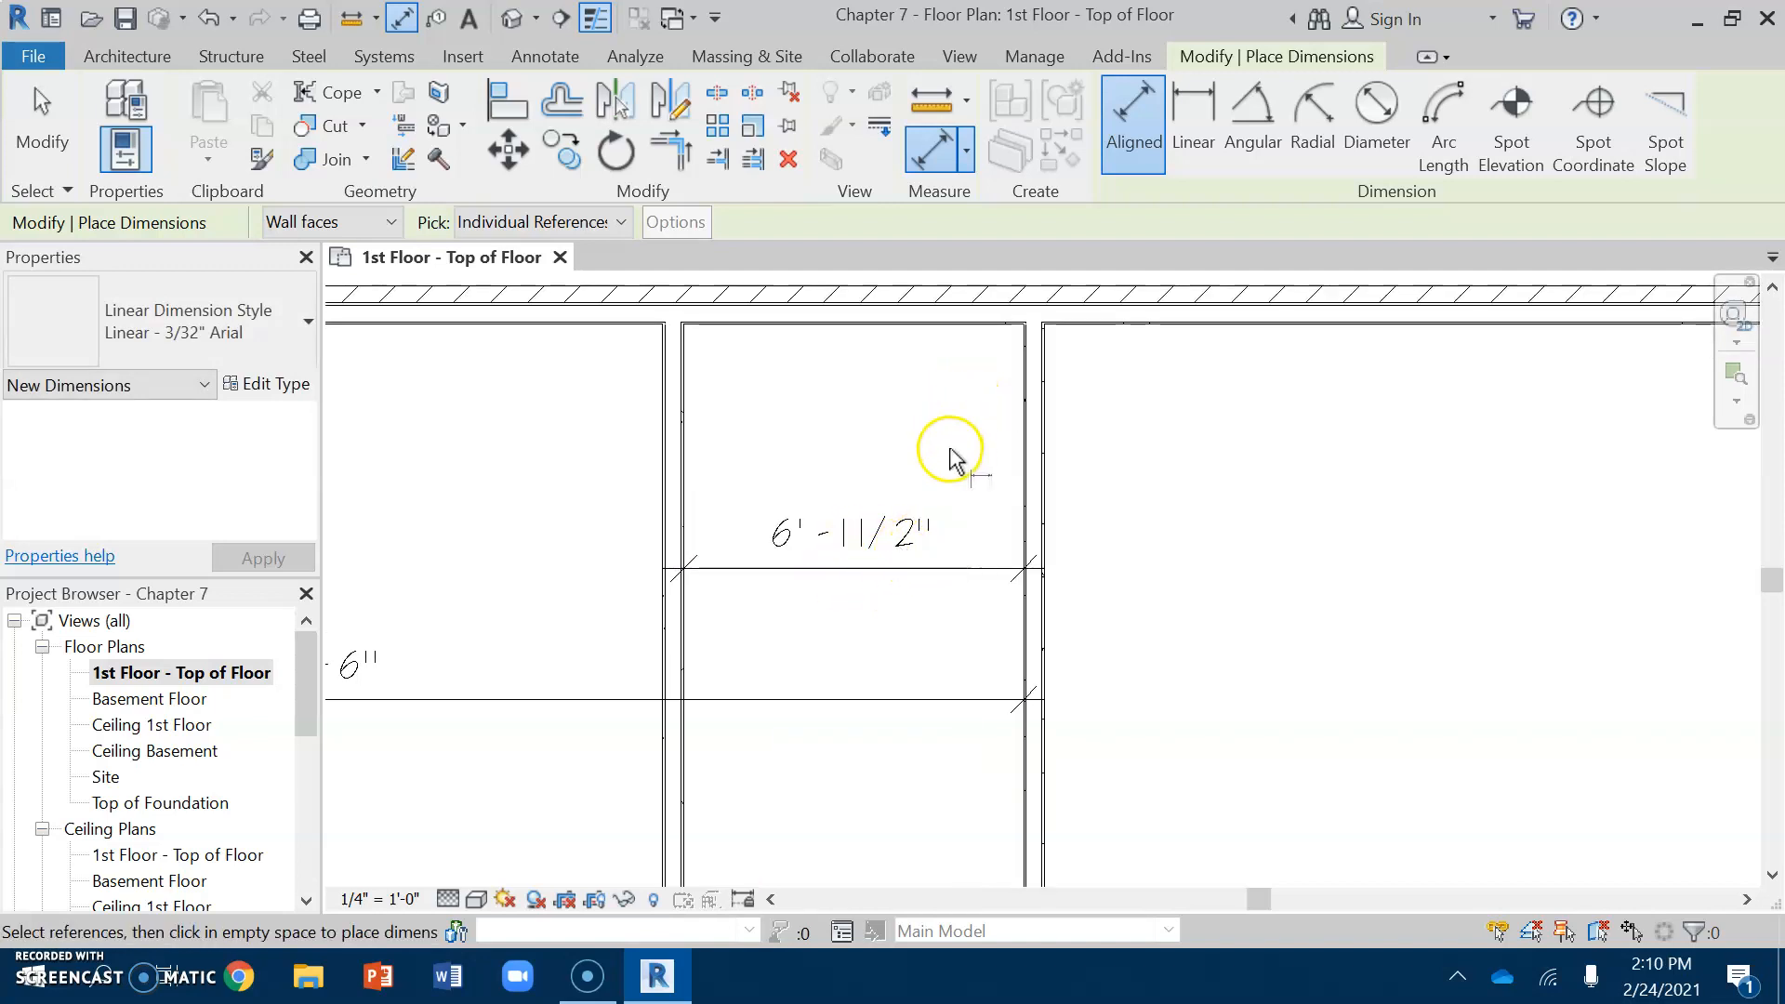
pyautogui.press('Escape')
pyautogui.press('Escape')
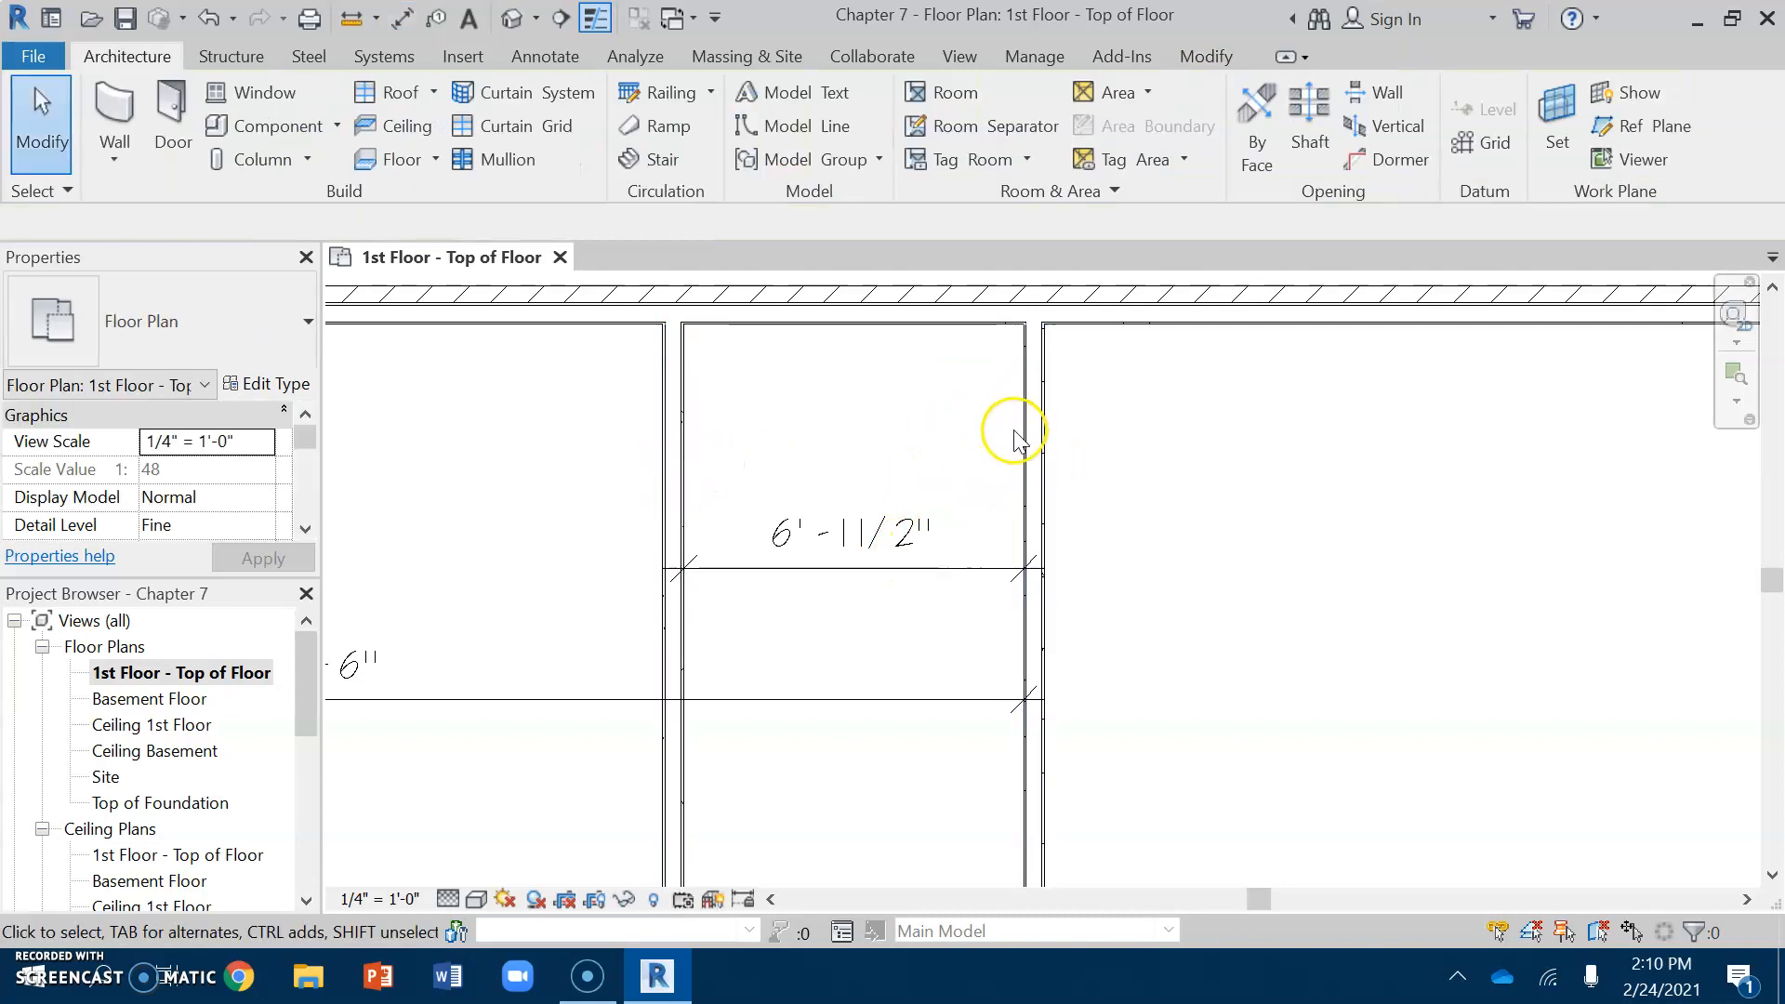
# Nudge the new vertical partition away from the right wall until the clear width between them is 6'-6"
pyautogui.click(684, 479)
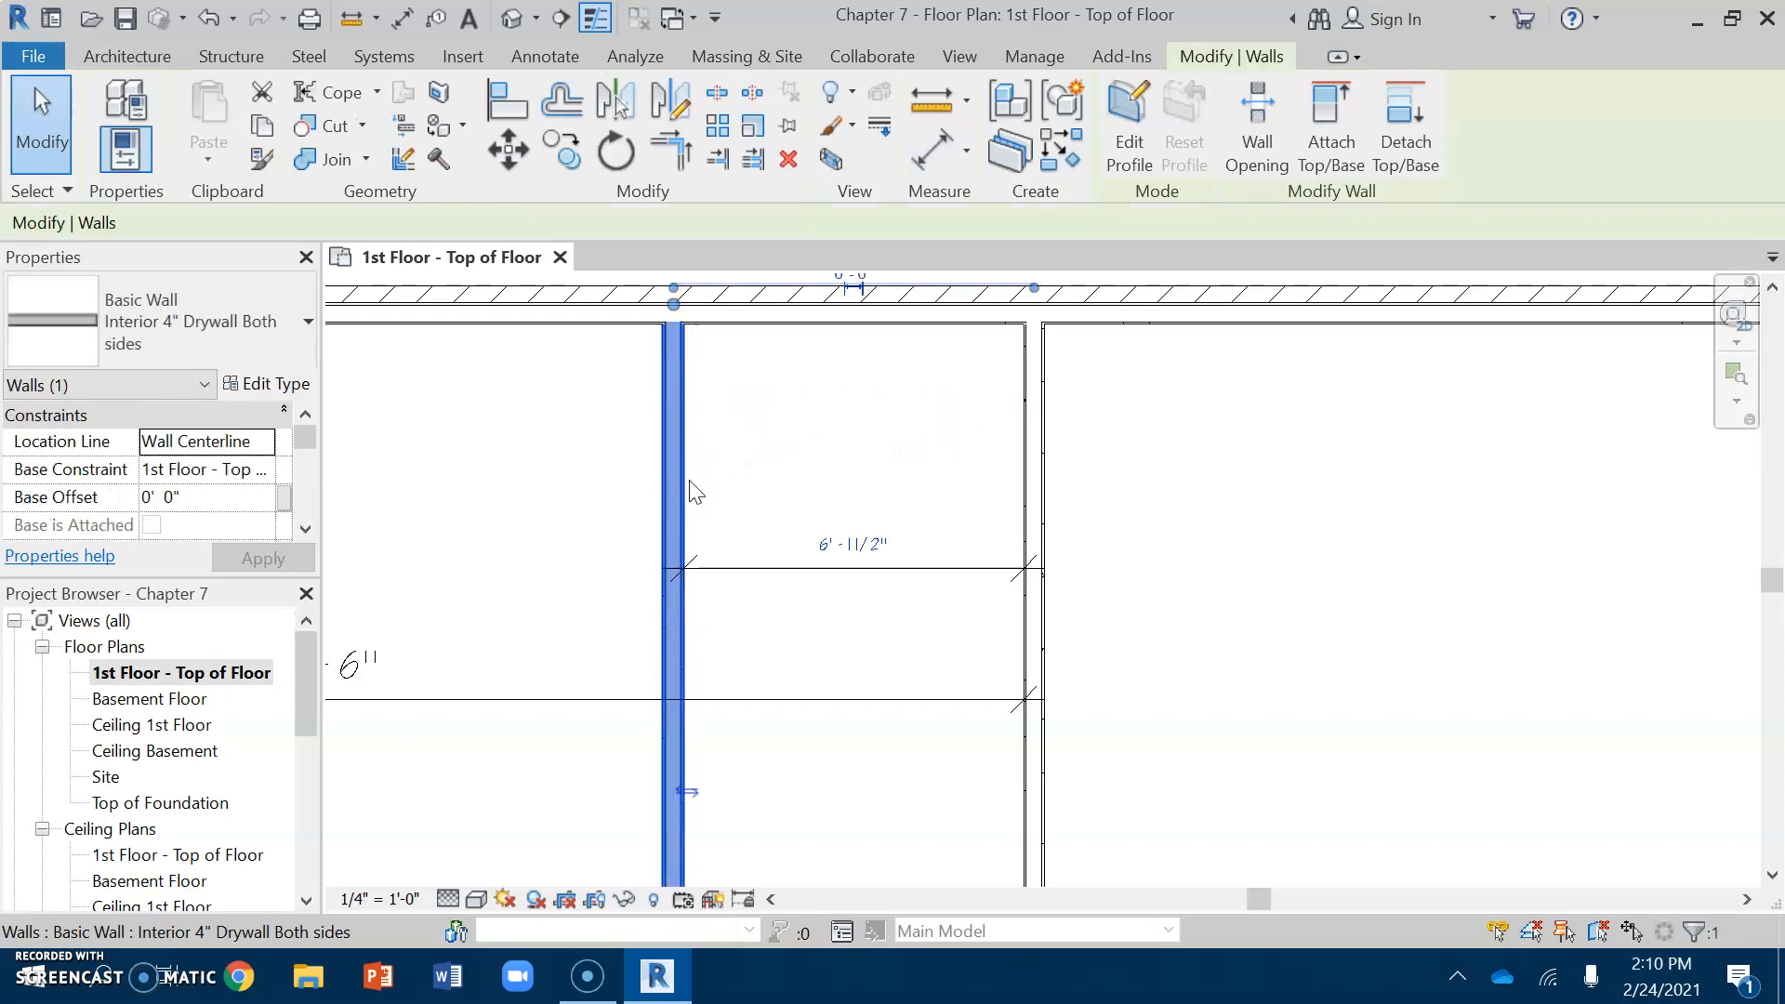
pyautogui.moveTo(693, 494); pyautogui.dragTo(761, 484)
pyautogui.press('Left')
pyautogui.press('Left')
pyautogui.press('Left')
pyautogui.press('Left')
pyautogui.press('Left')
pyautogui.press('Left')
pyautogui.press('Left')
pyautogui.press('Left')
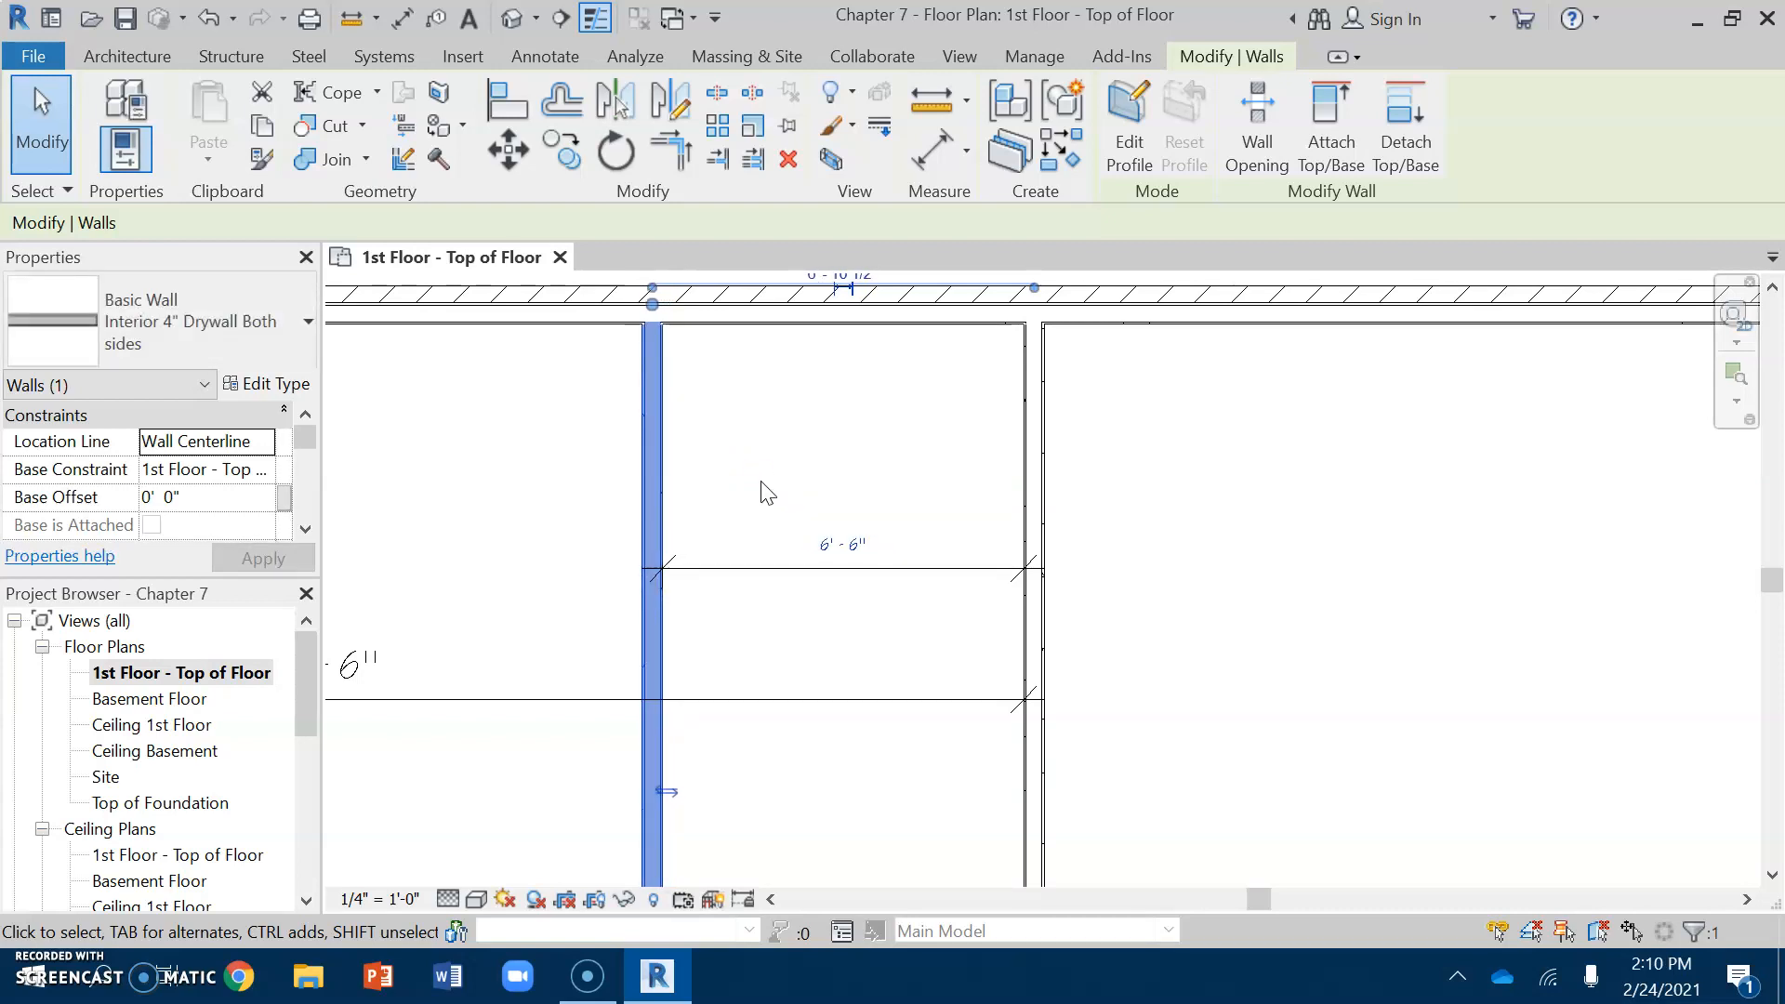
pyautogui.press('Right')
pyautogui.click(748, 456)
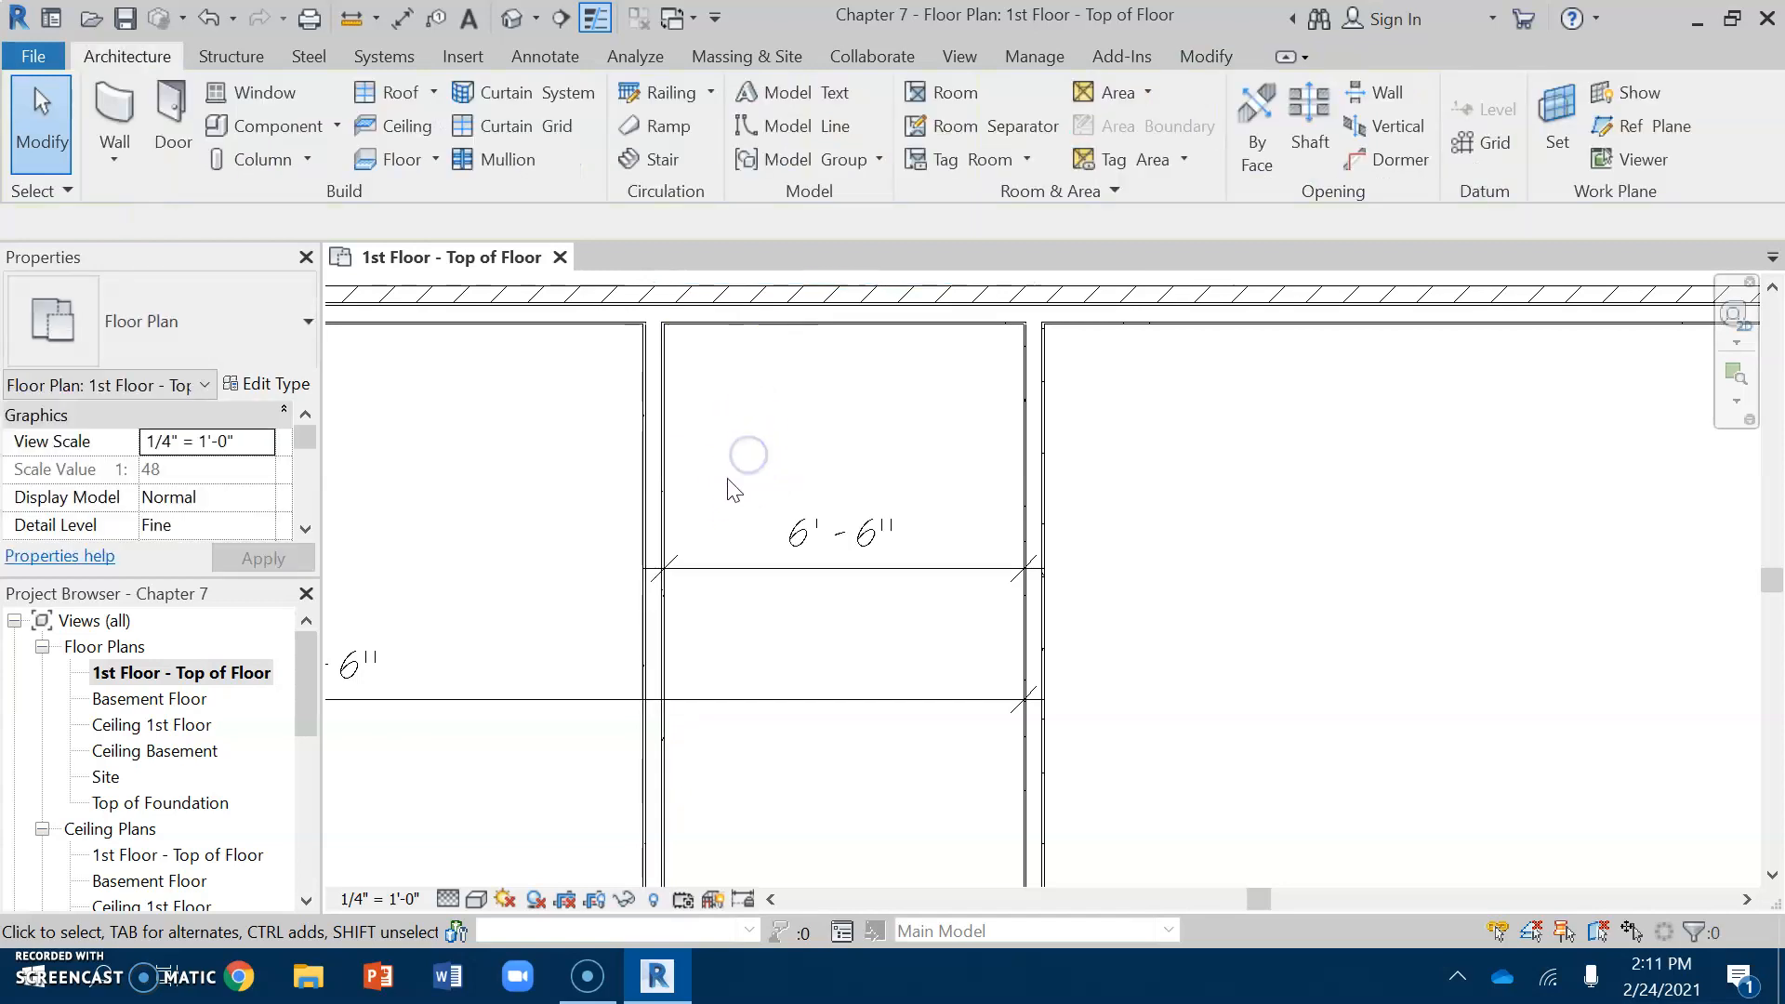
# Delete the room's 25'-6", 6'-6" and 17'-0" dimensions, keeping the walls in their original positions
pyautogui.scroll(-4, 790, 641)
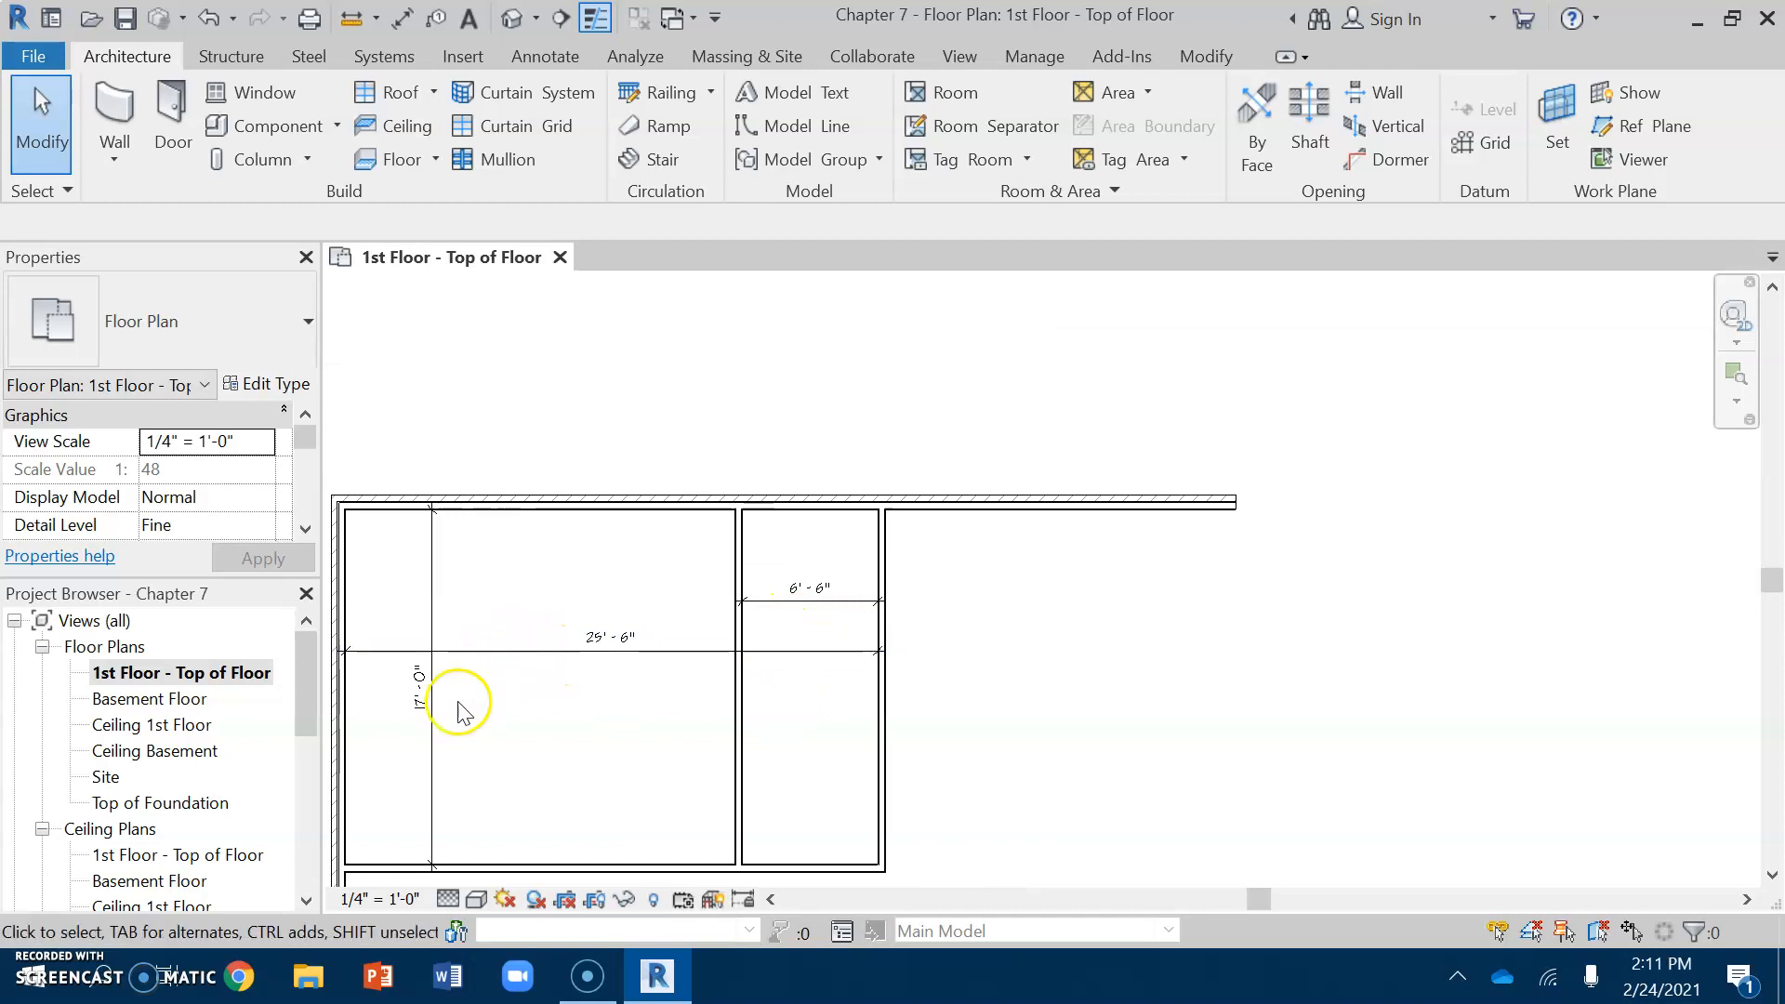
pyautogui.moveTo(643, 689); pyautogui.dragTo(576, 627)
pyautogui.press('Delete')
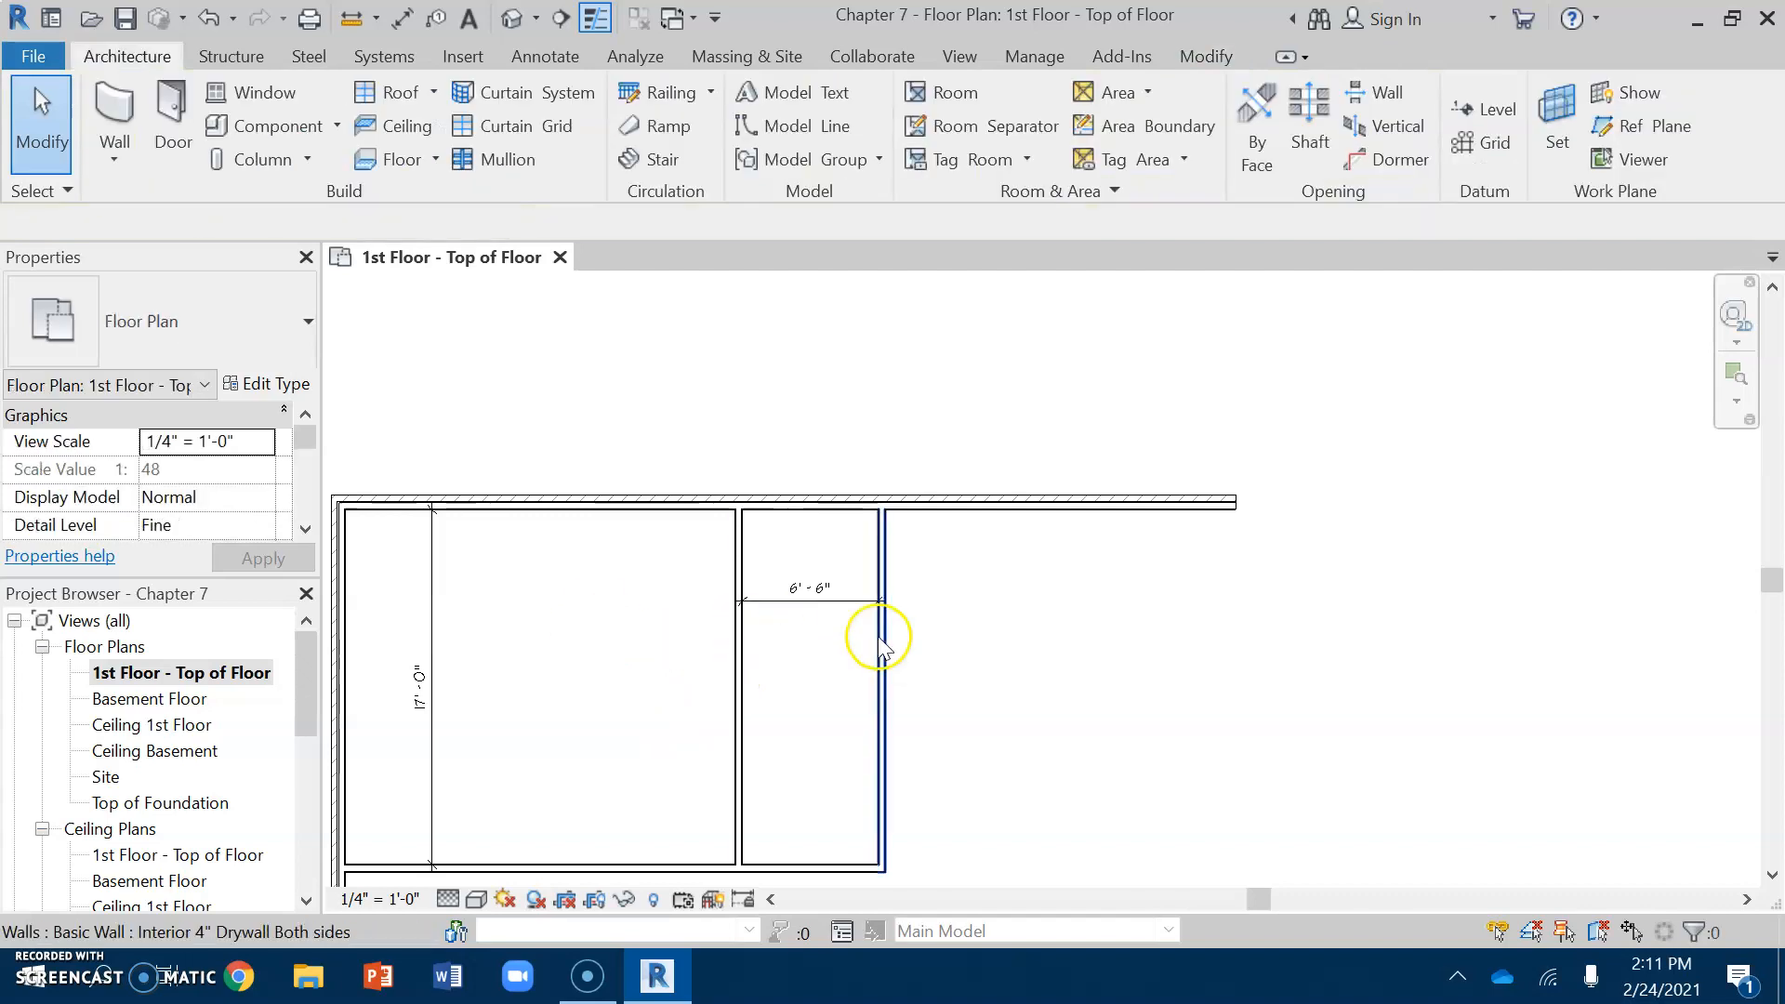
pyautogui.moveTo(877, 630); pyautogui.dragTo(825, 630)
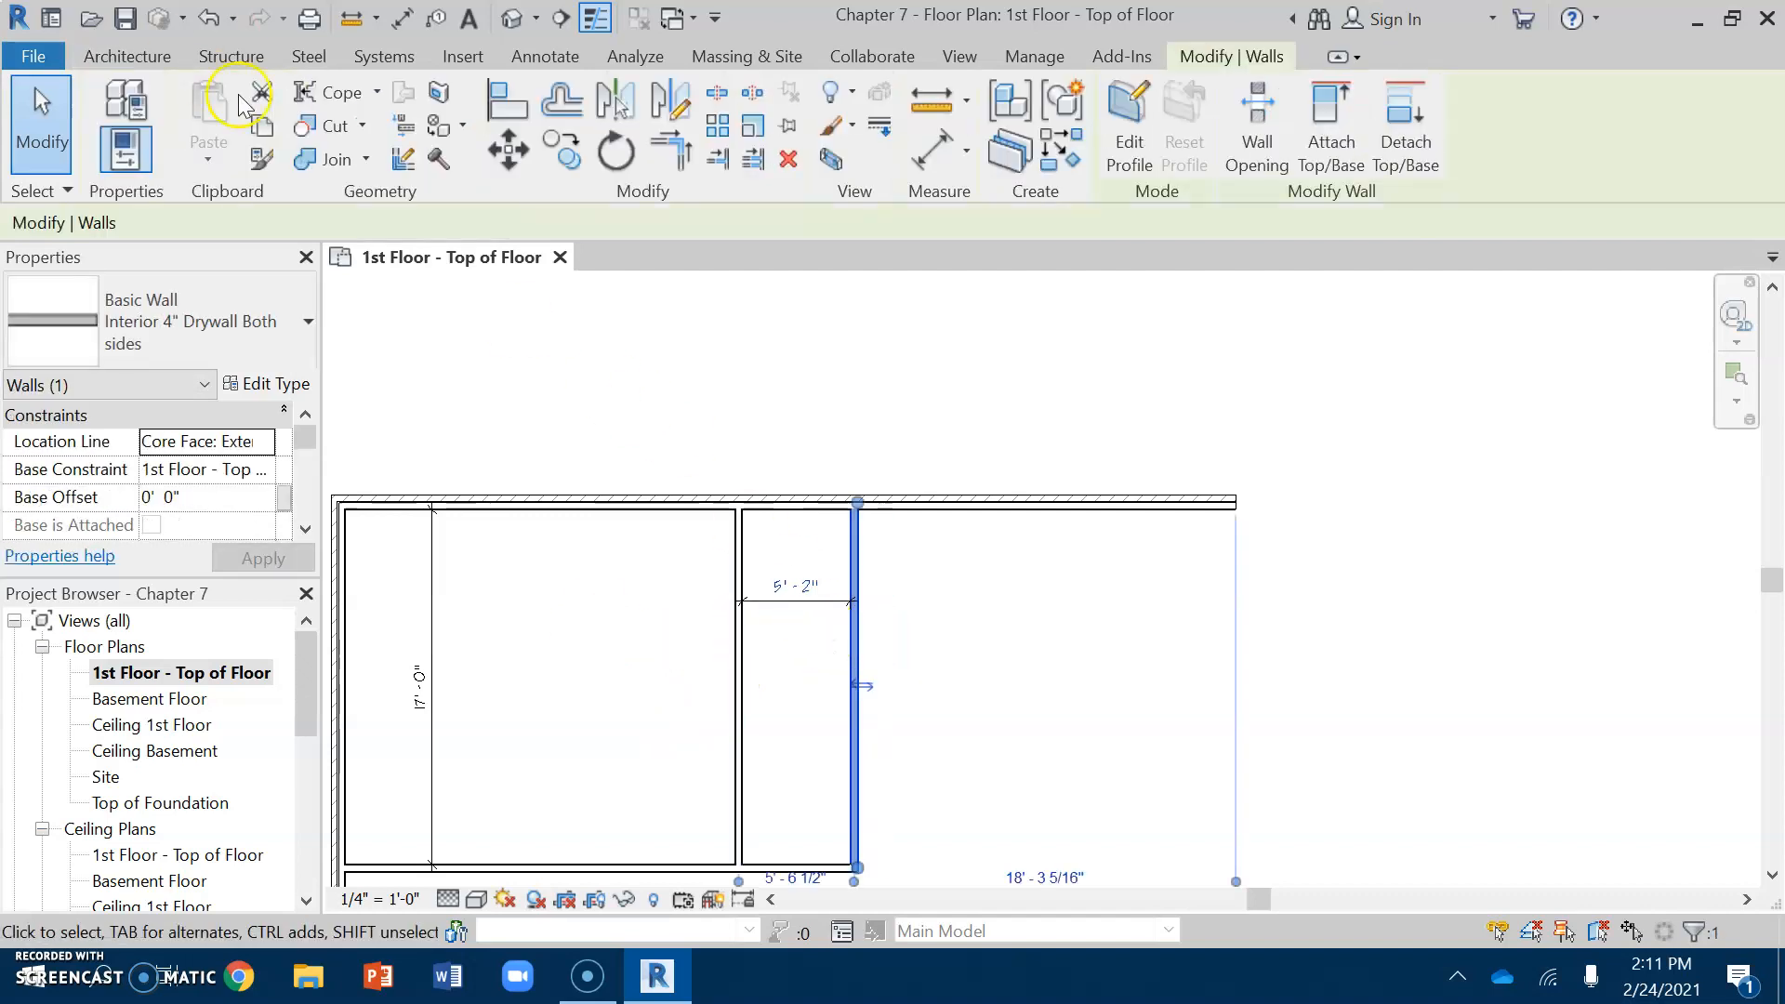
pyautogui.click(210, 16)
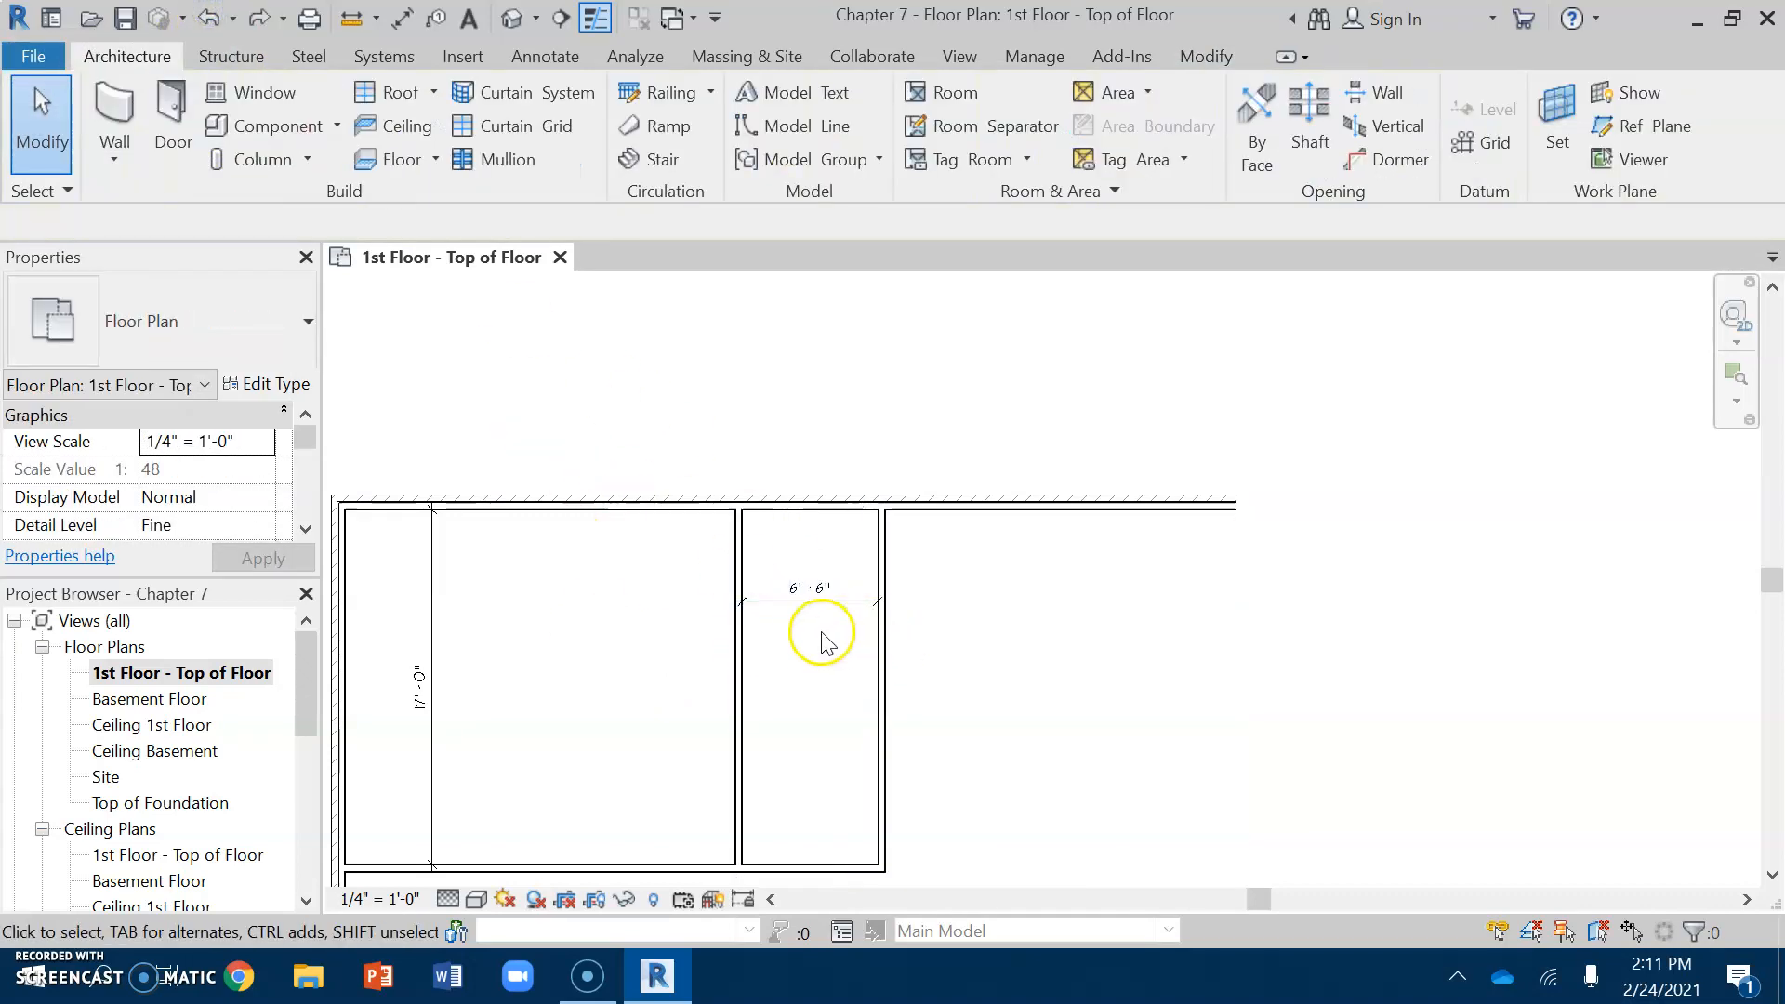
pyautogui.click(786, 544)
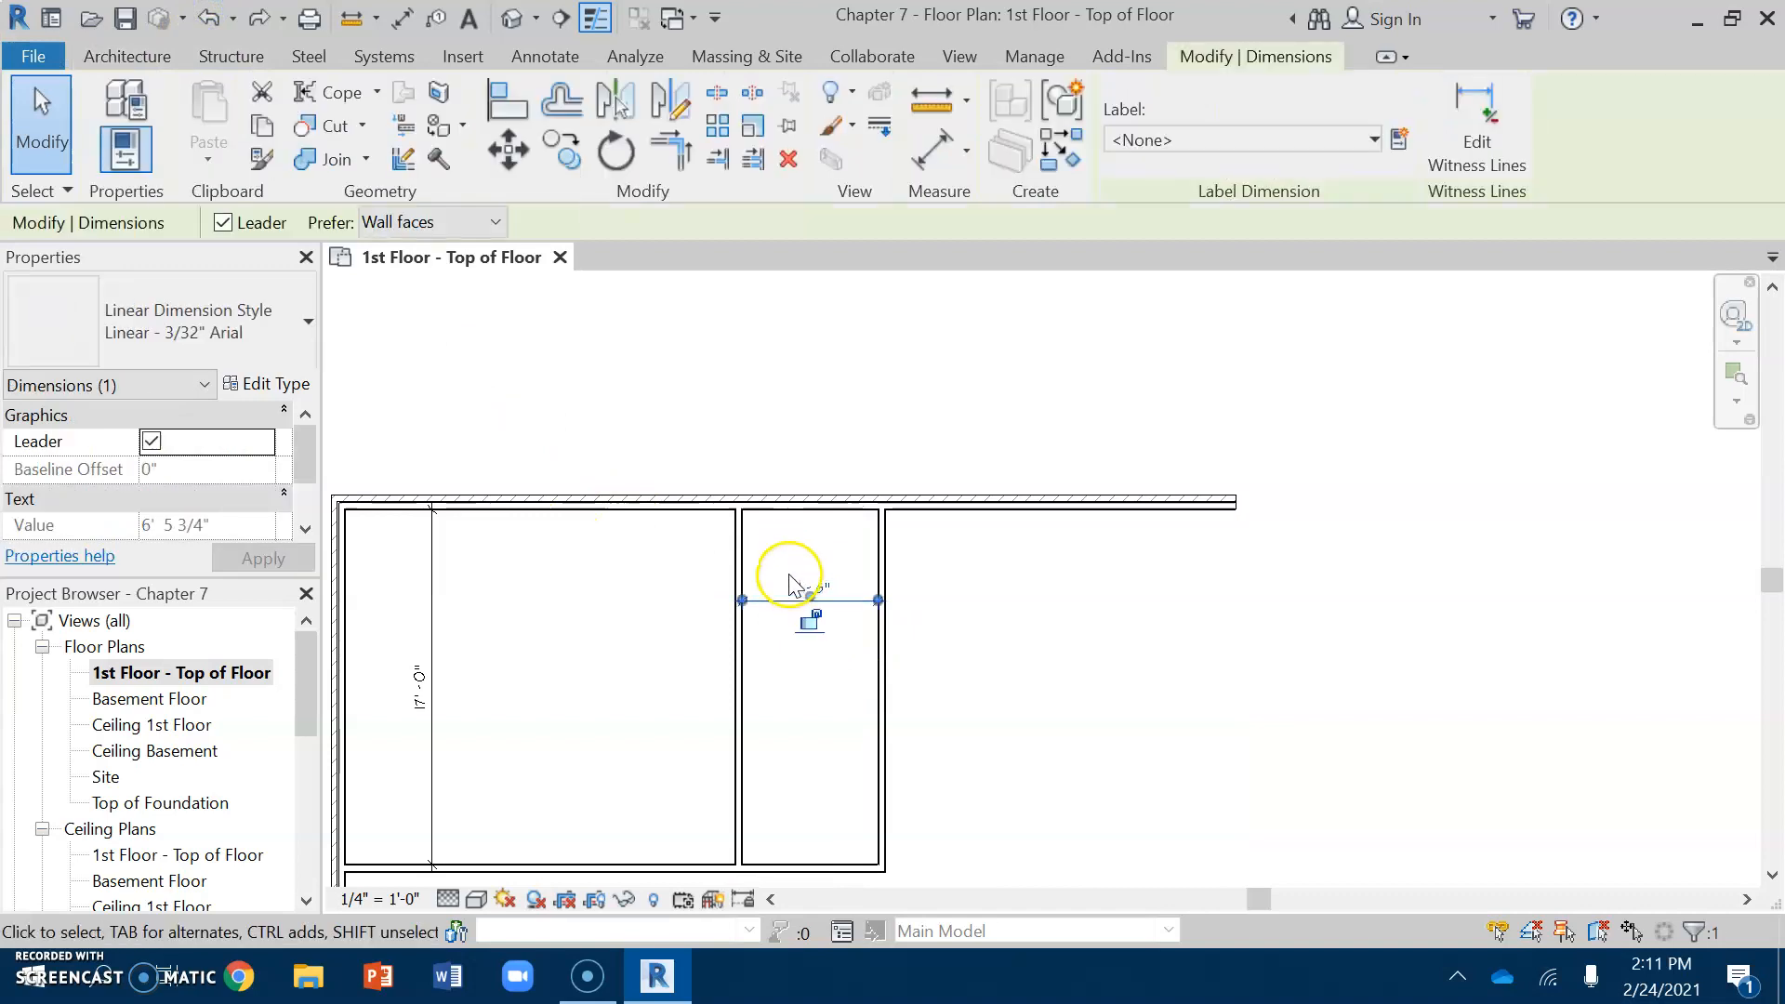
pyautogui.press('Delete')
pyautogui.click(397, 655)
pyautogui.press('Delete')
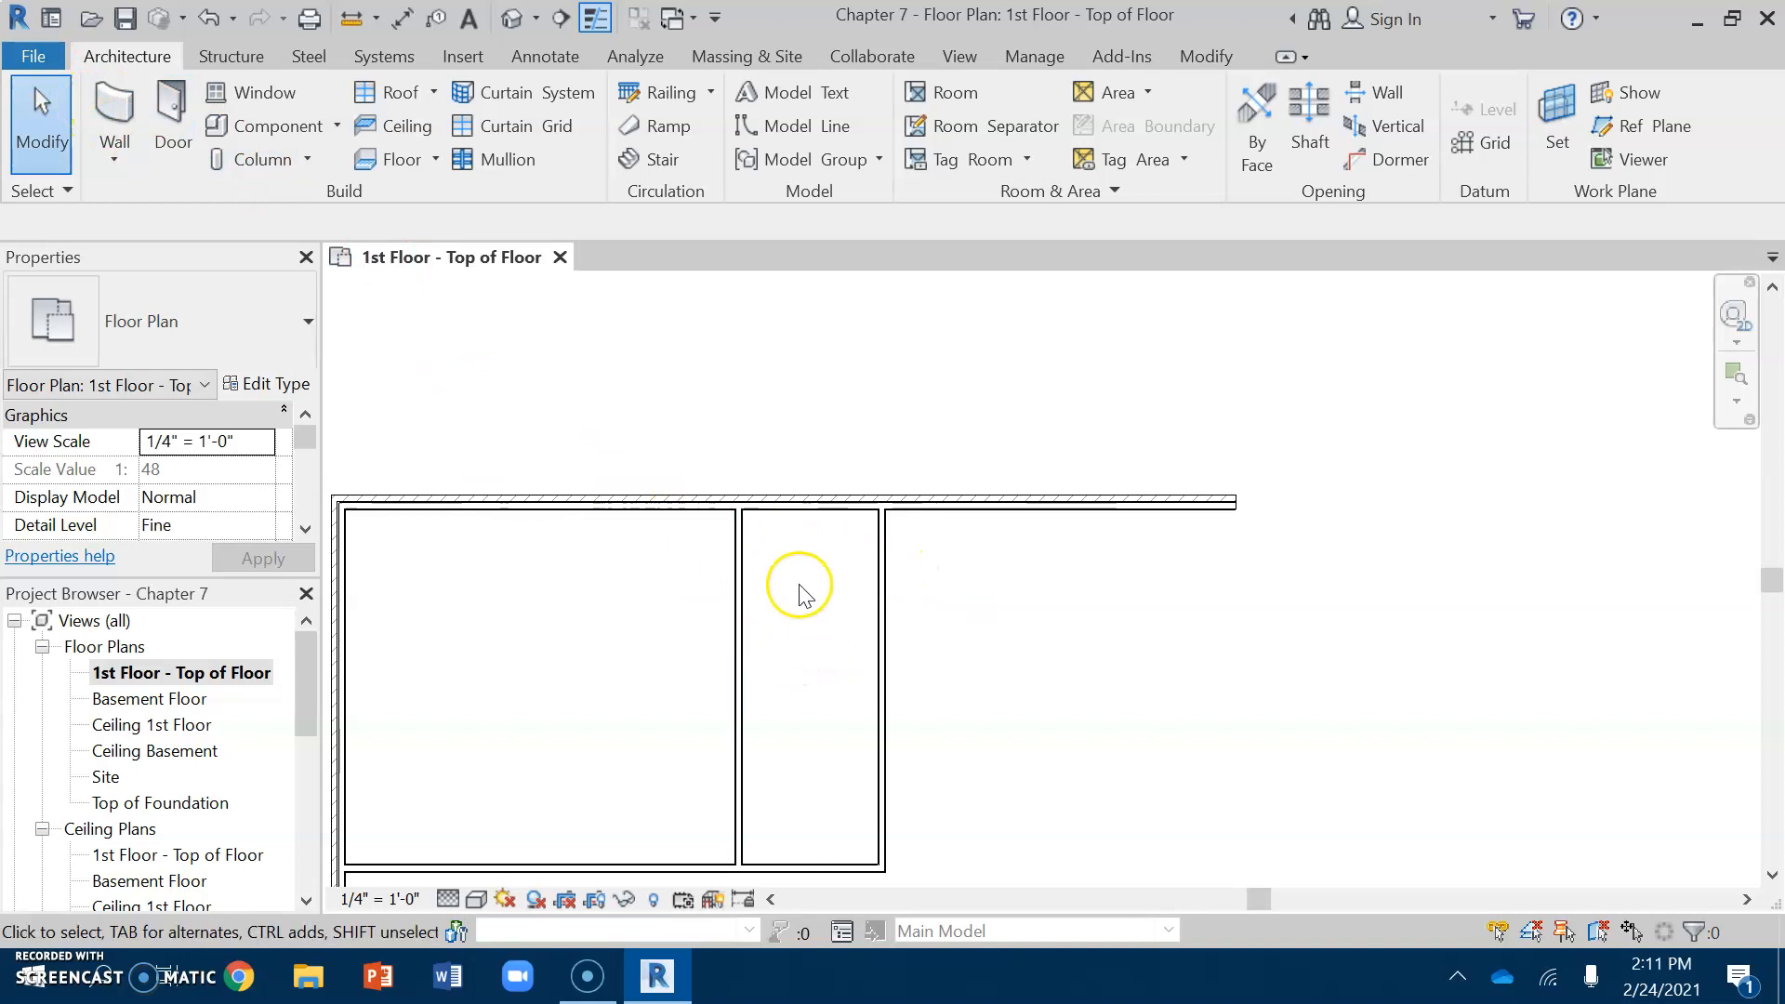
# Draw a horizontal Interior 4" Drywall partition across the narrow room, about 7'-0" below the upper exterior wall, and end the wall command
pyautogui.click(116, 107)
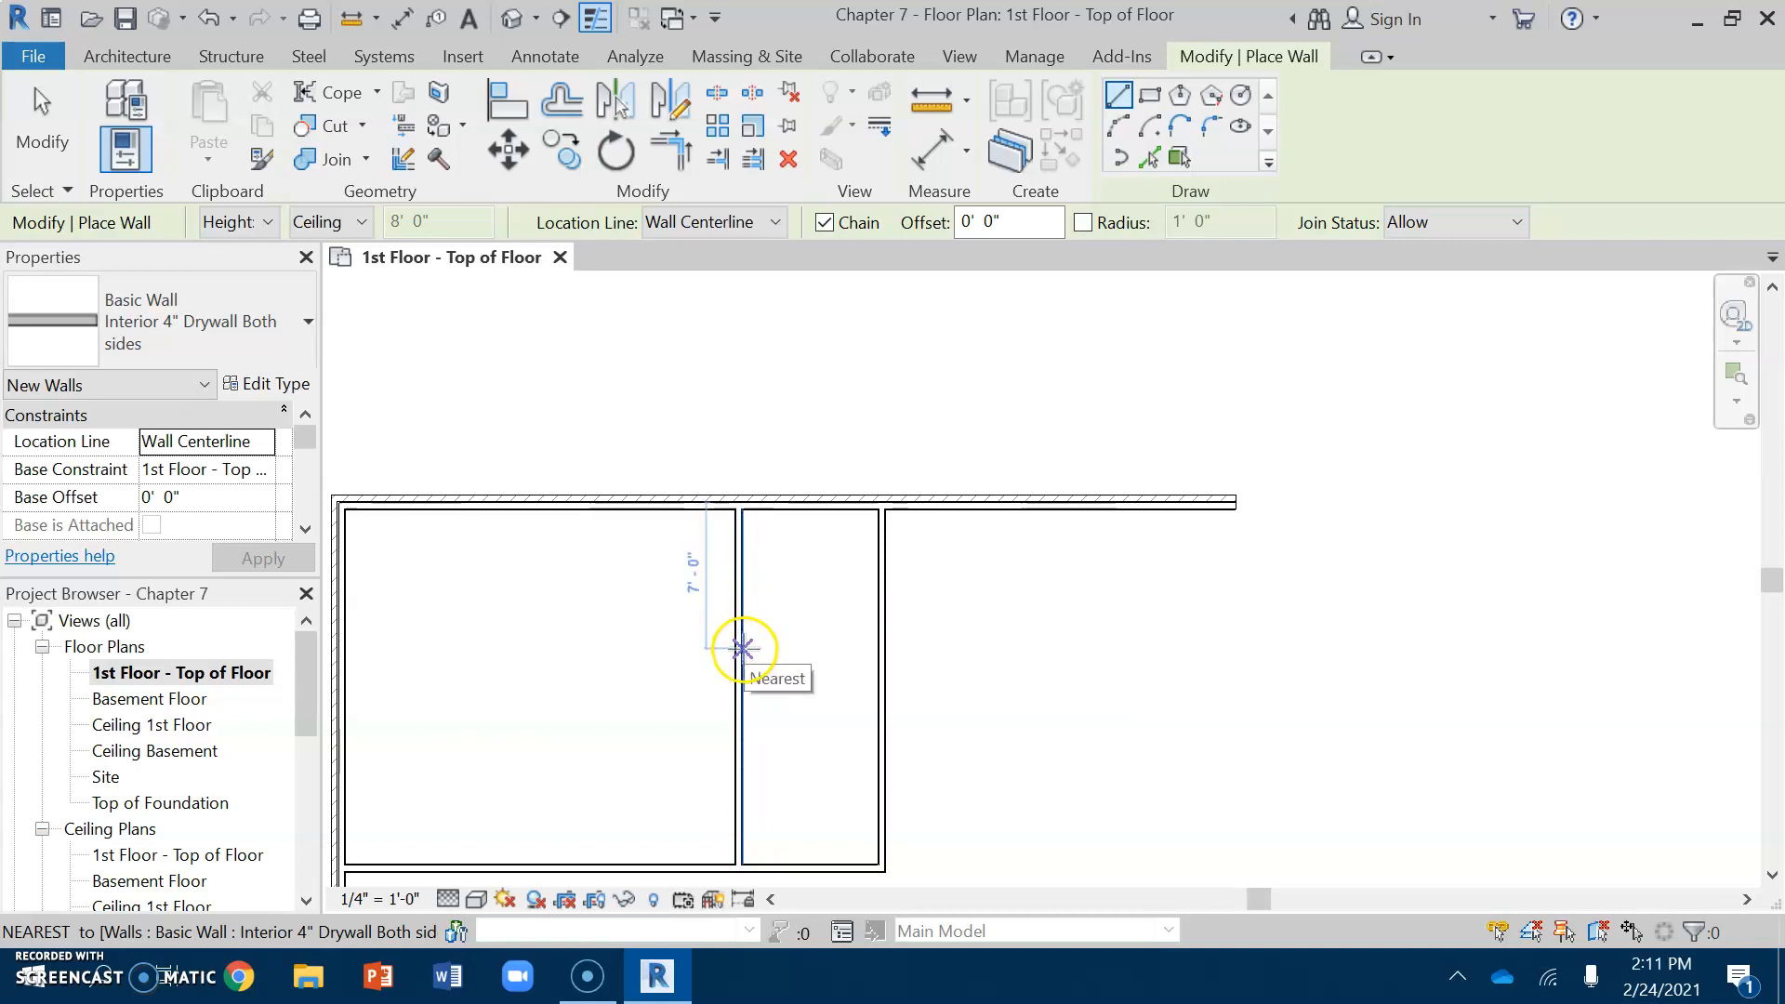
pyautogui.click(742, 648)
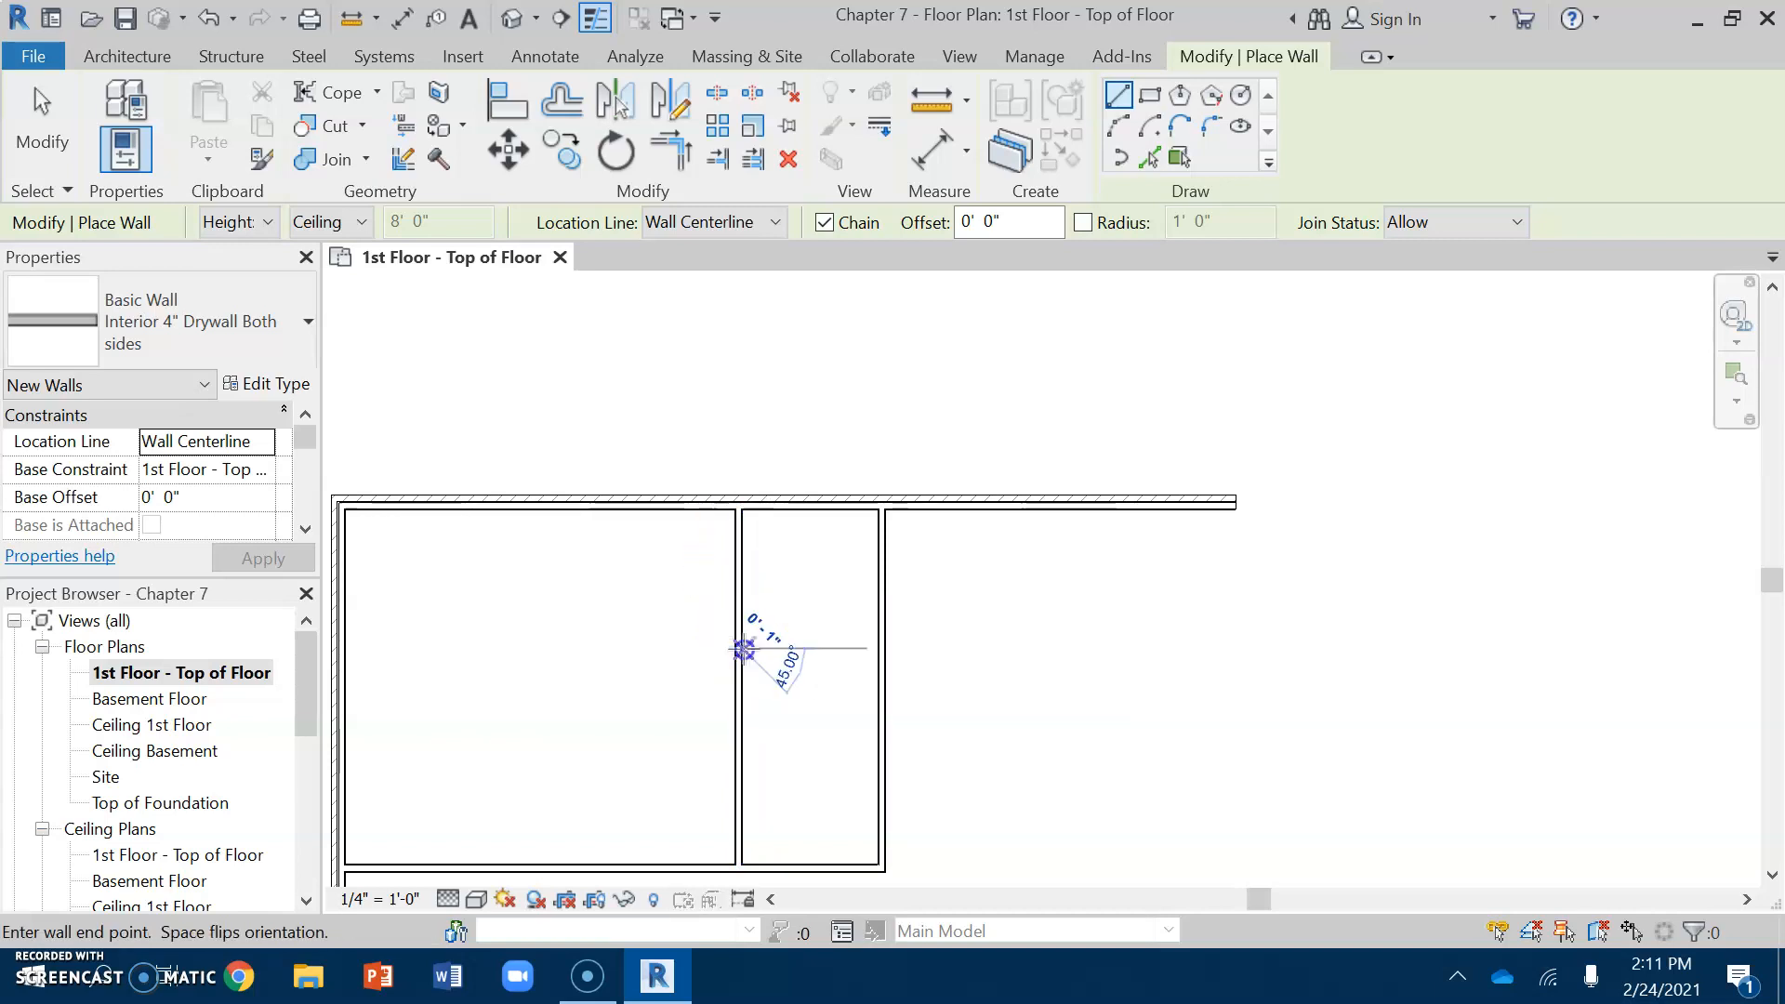
pyautogui.click(877, 648)
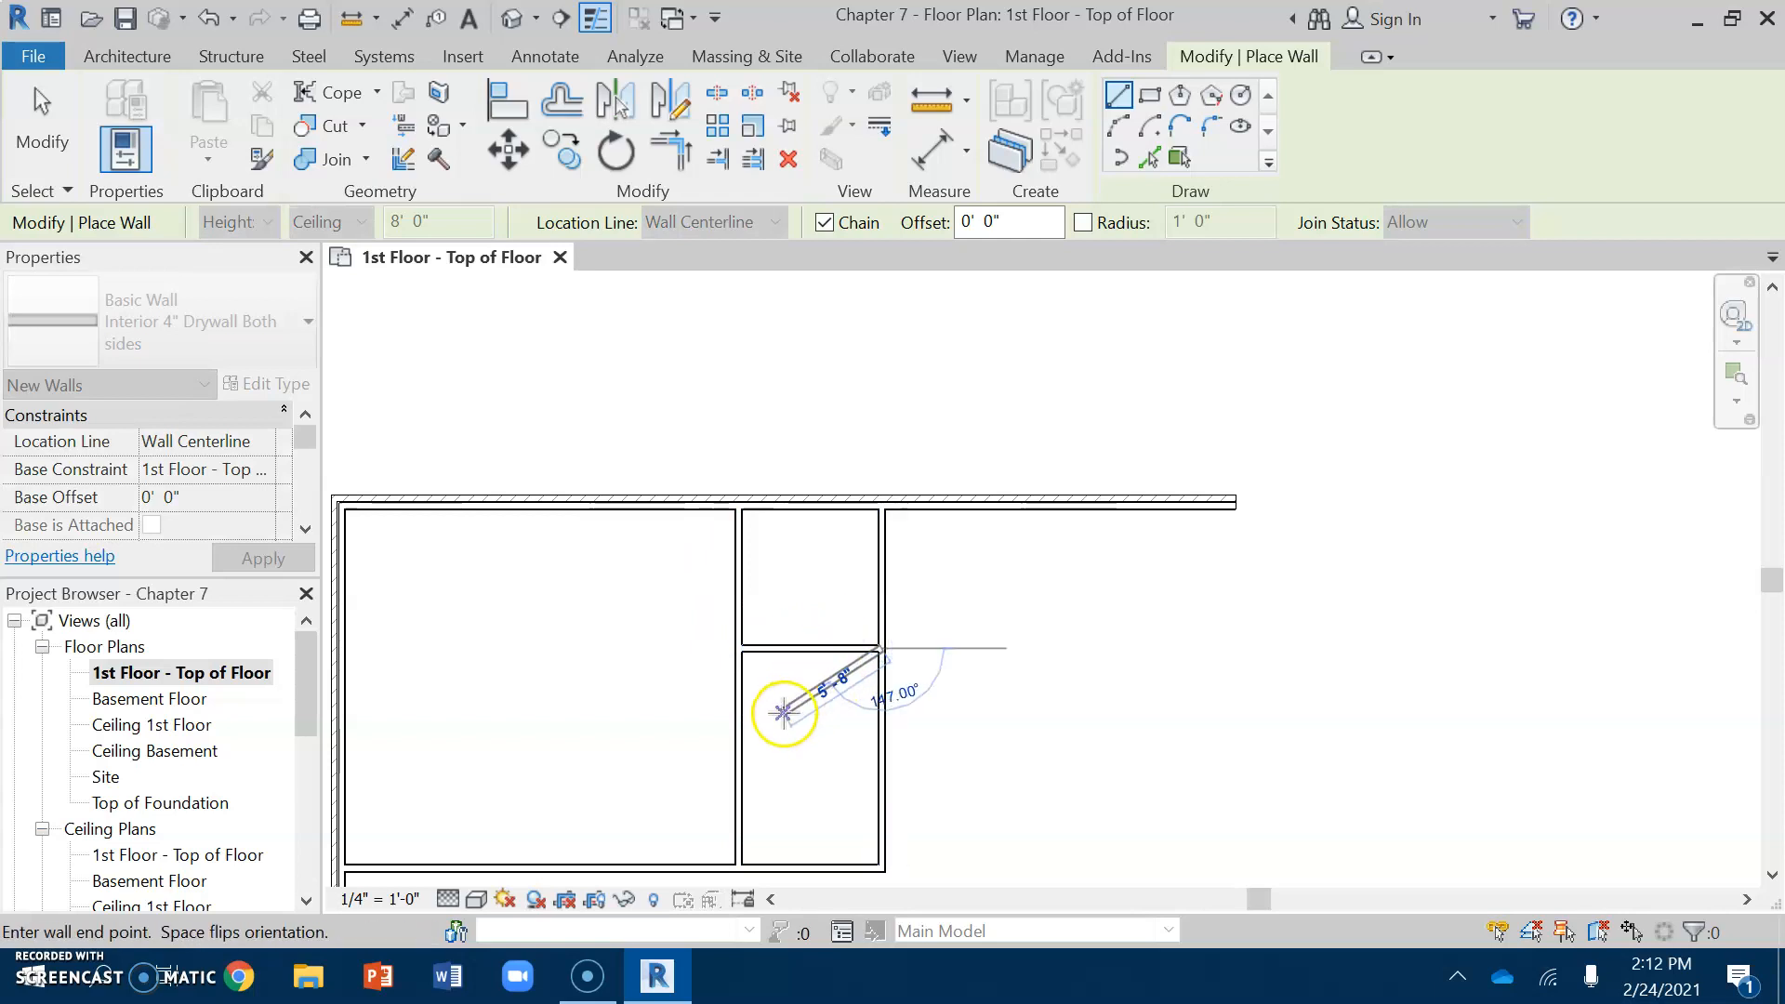
pyautogui.press('Escape')
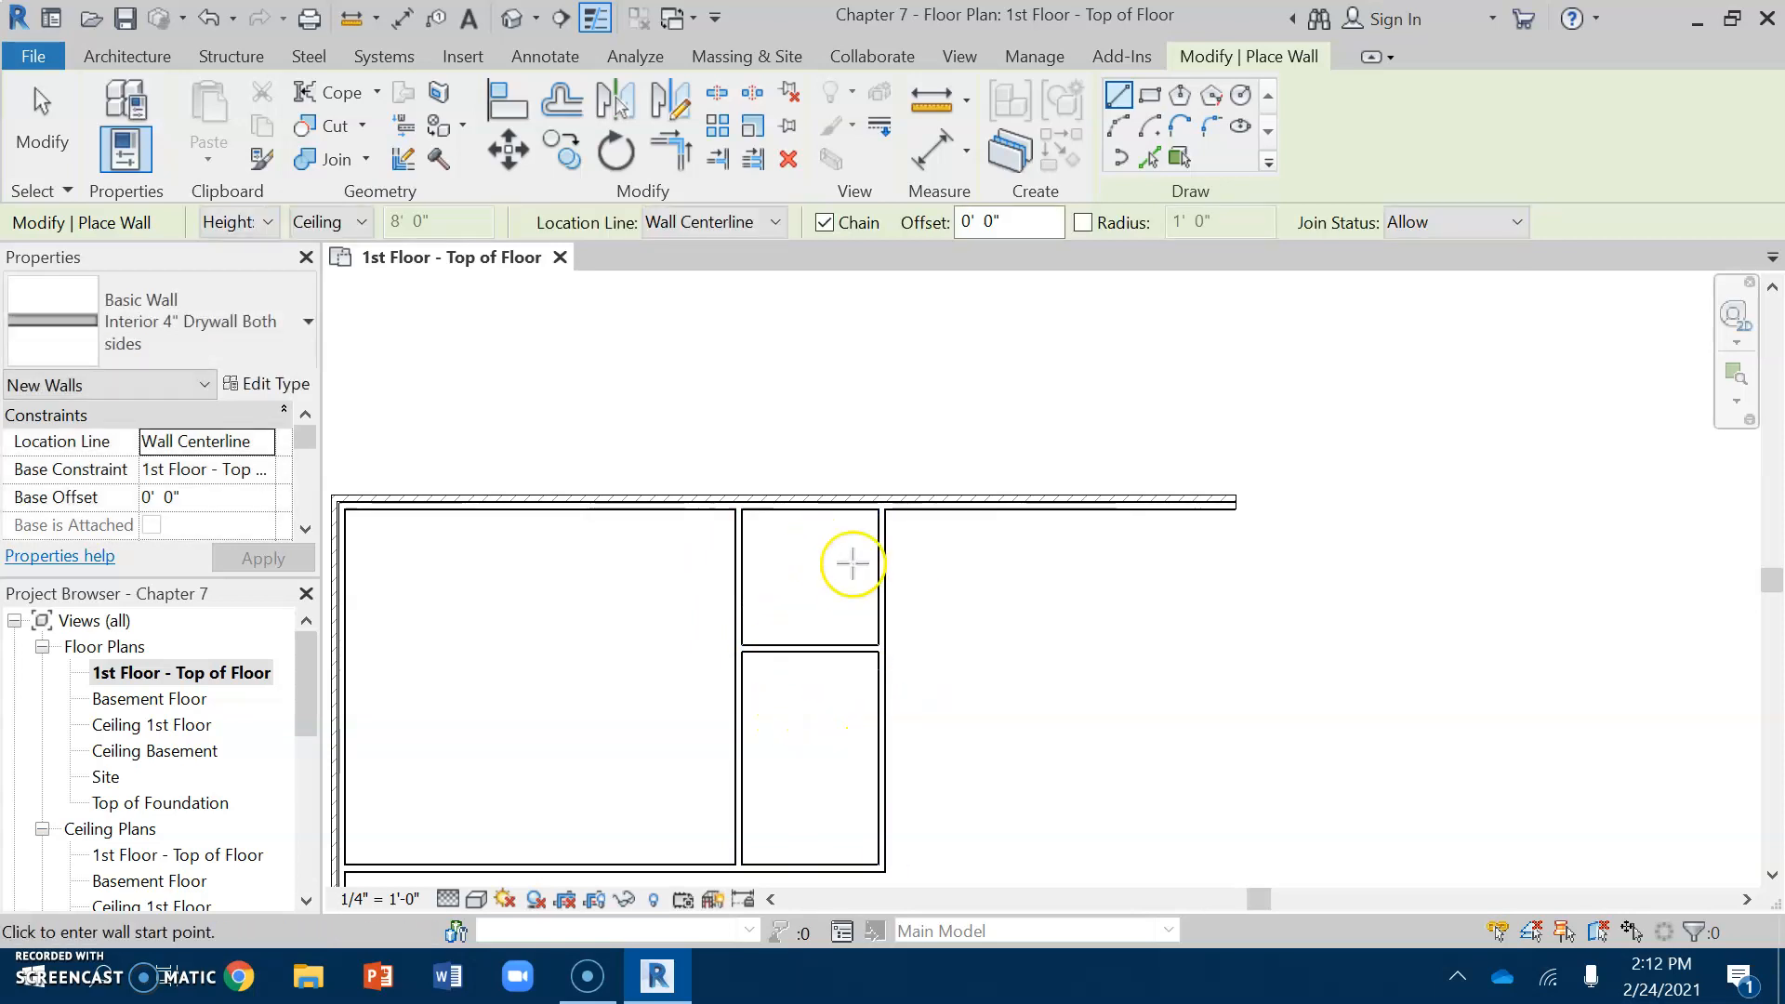
pyautogui.moveTo(810, 731); pyautogui.dragTo(874, 627, button='middle')
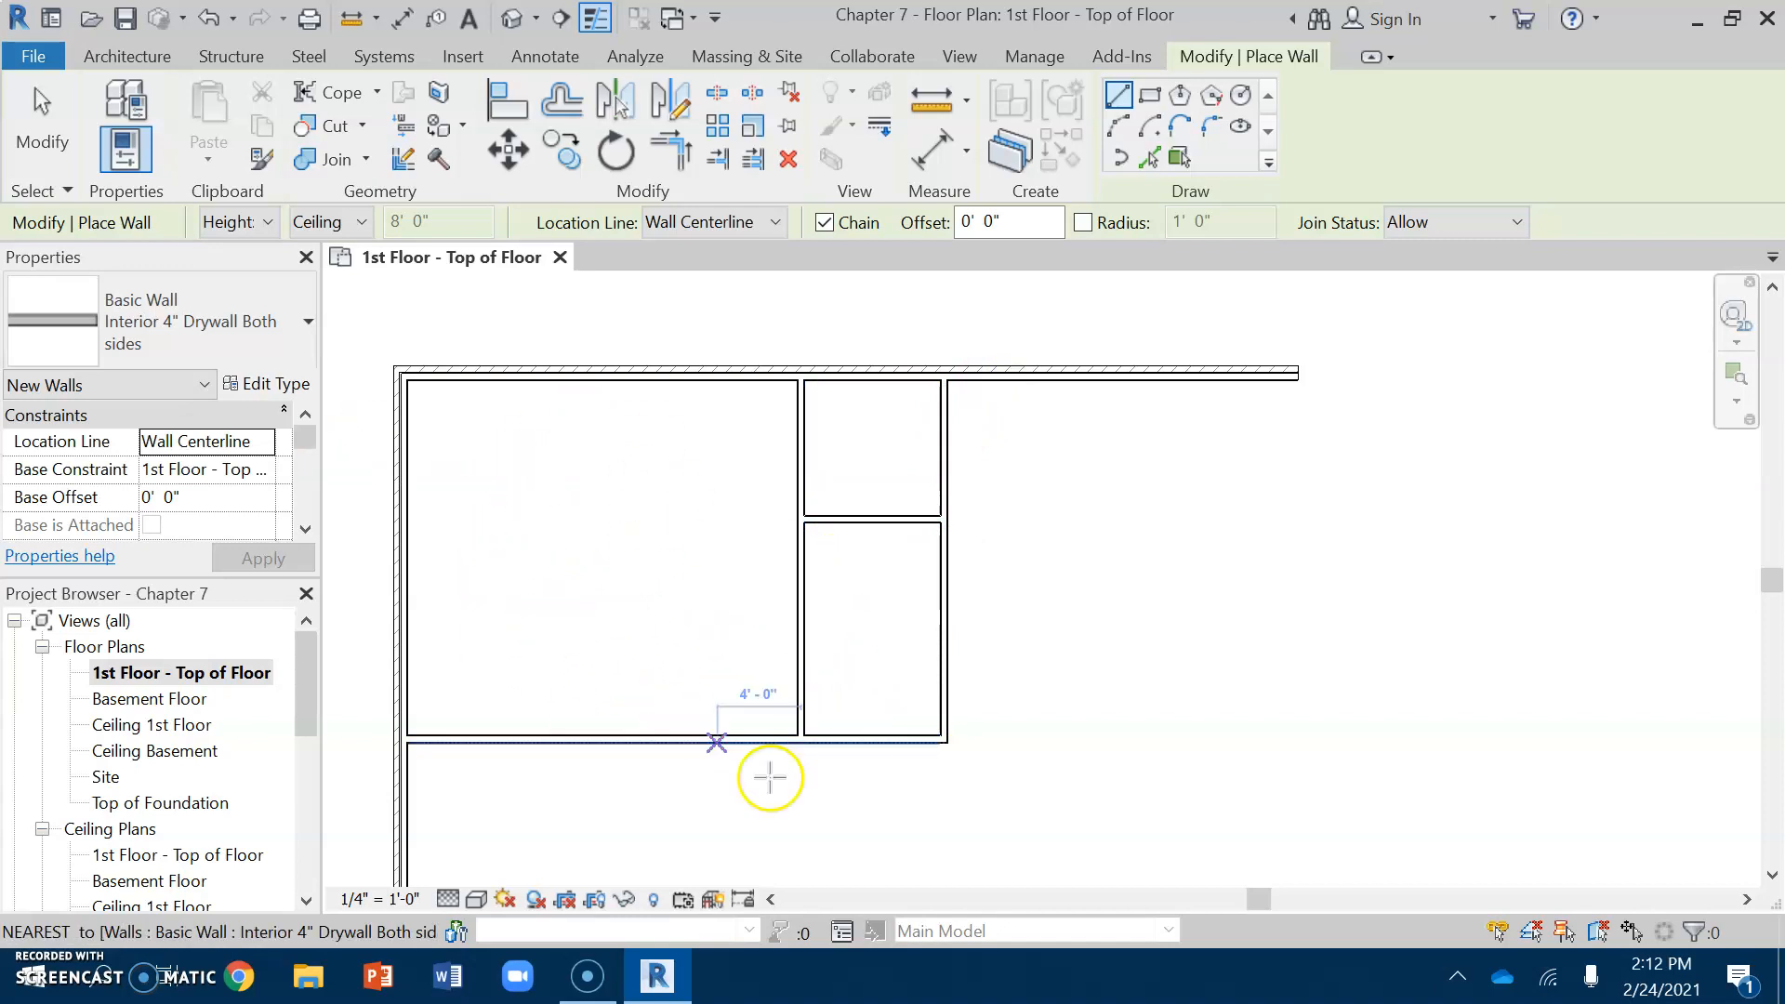
pyautogui.scroll(-1, 636, 781)
pyautogui.press('Escape')
pyautogui.press('Escape')
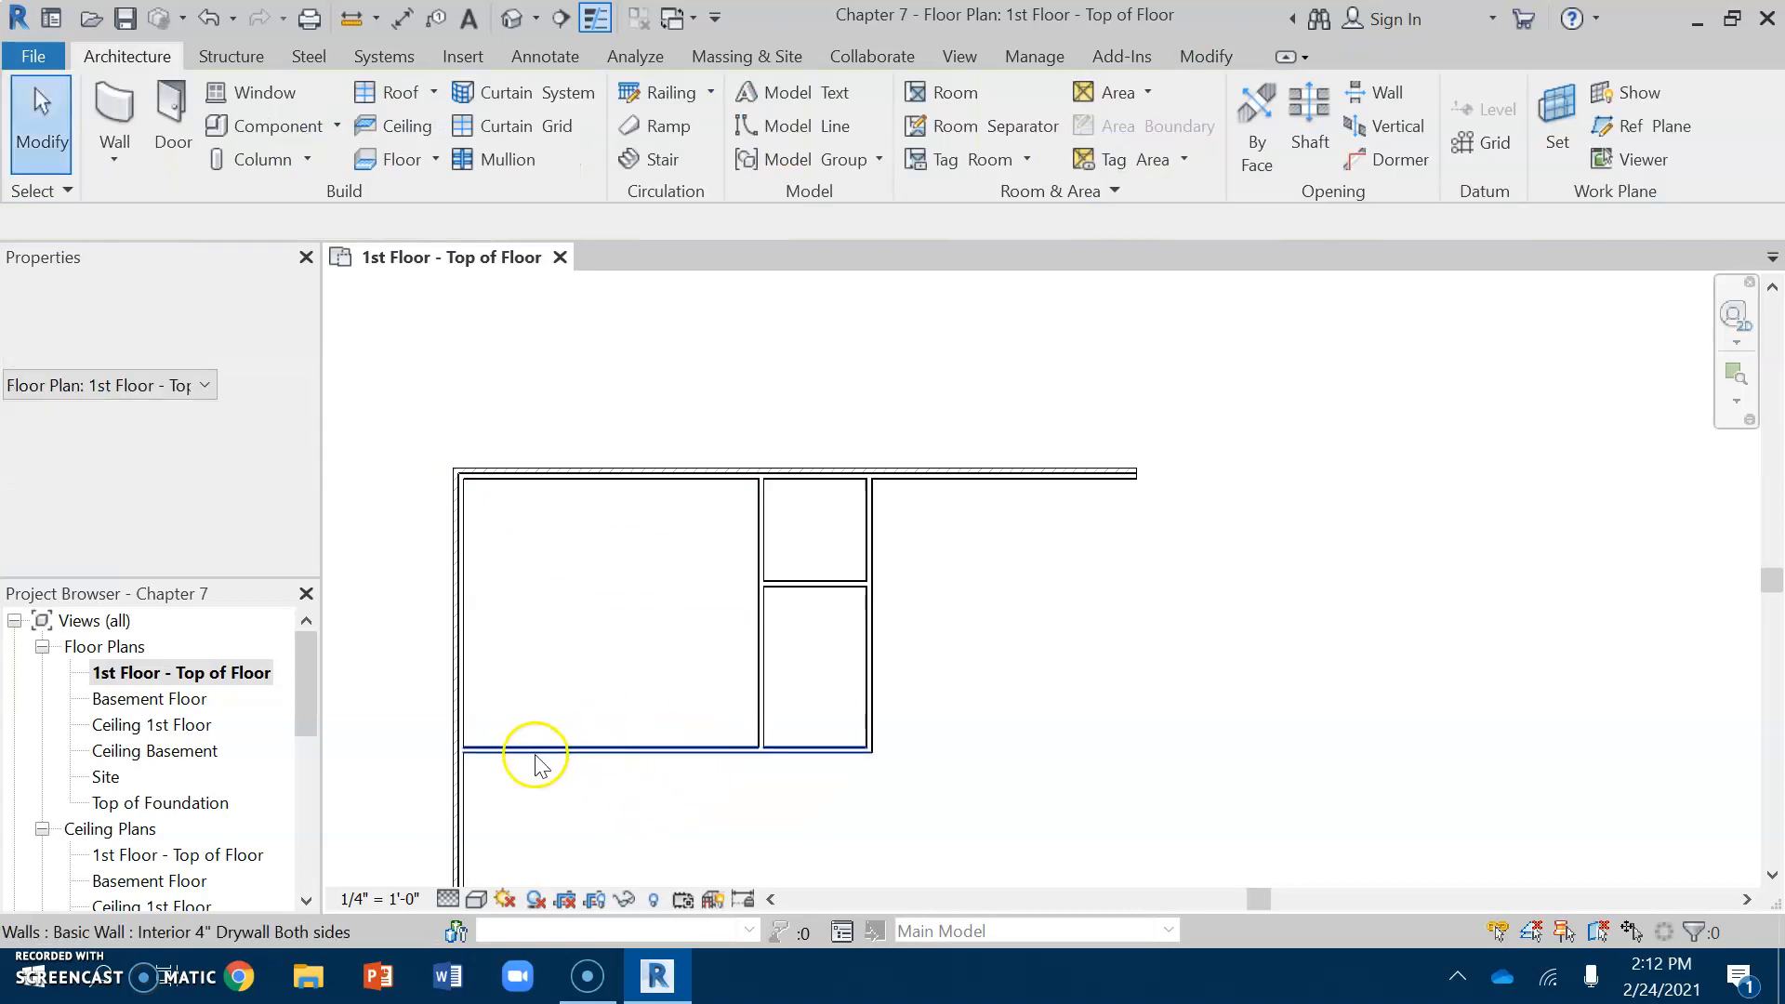
pyautogui.scroll(-1, 813, 804)
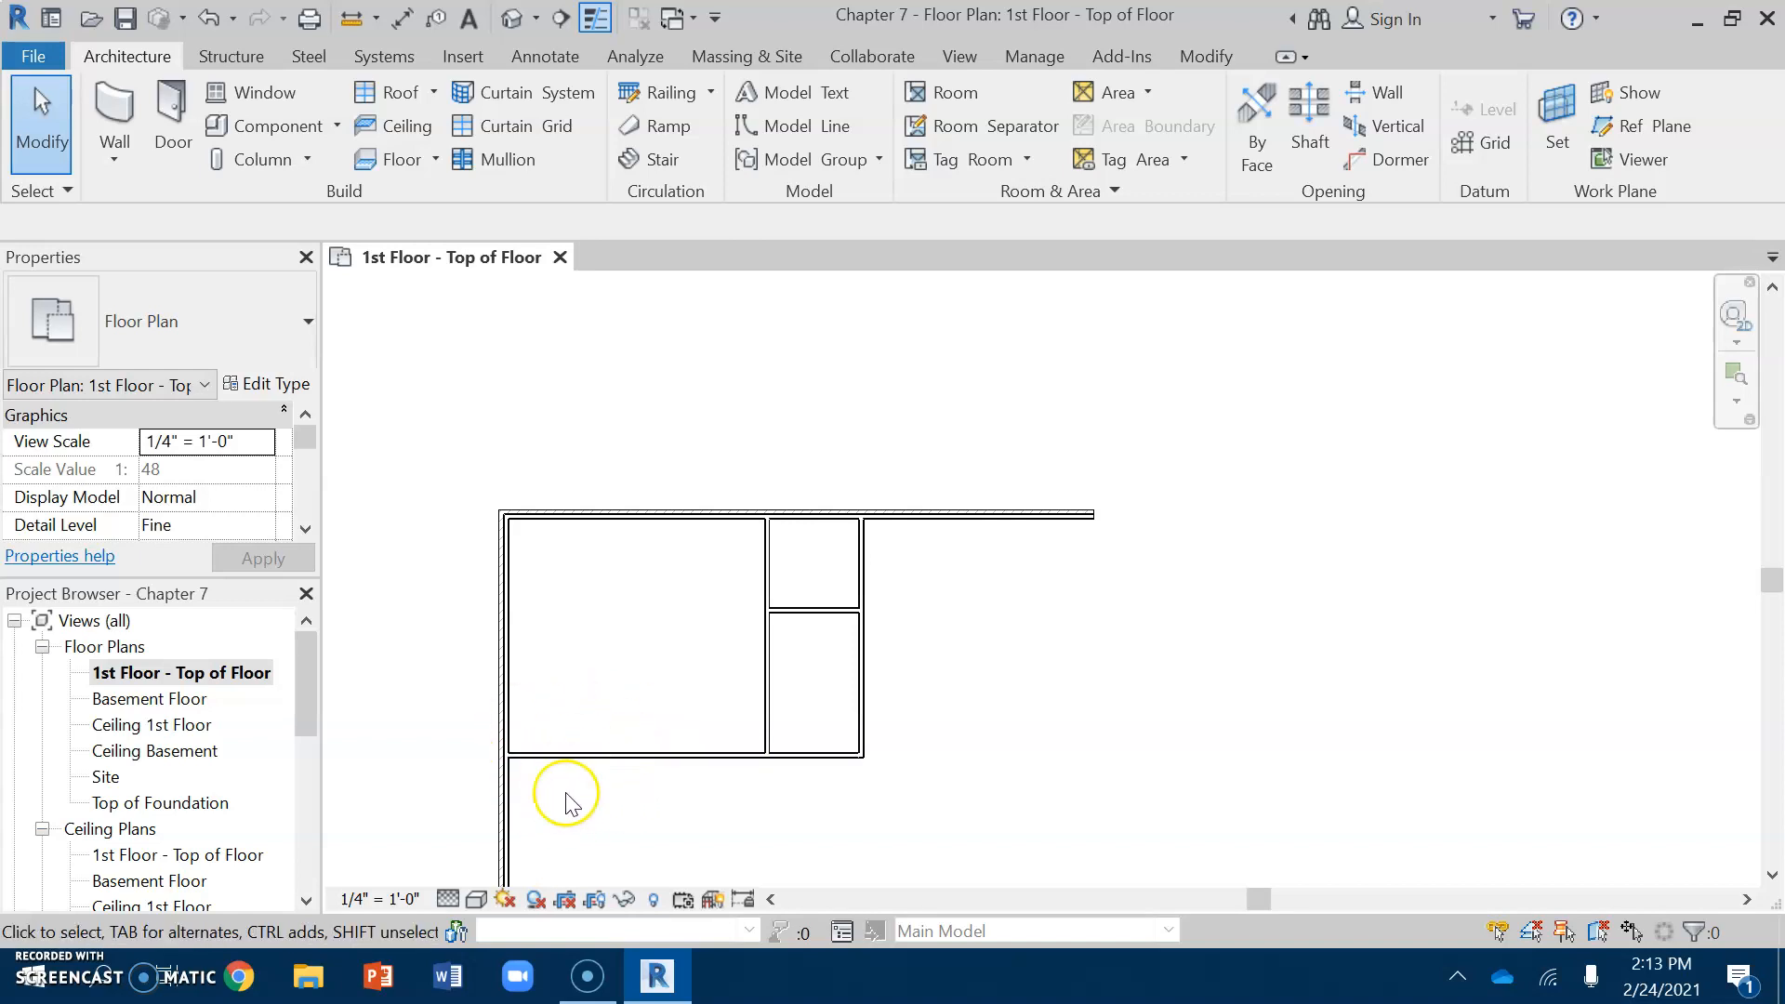
pyautogui.moveTo(590, 790); pyautogui.dragTo(577, 685, button='middle')
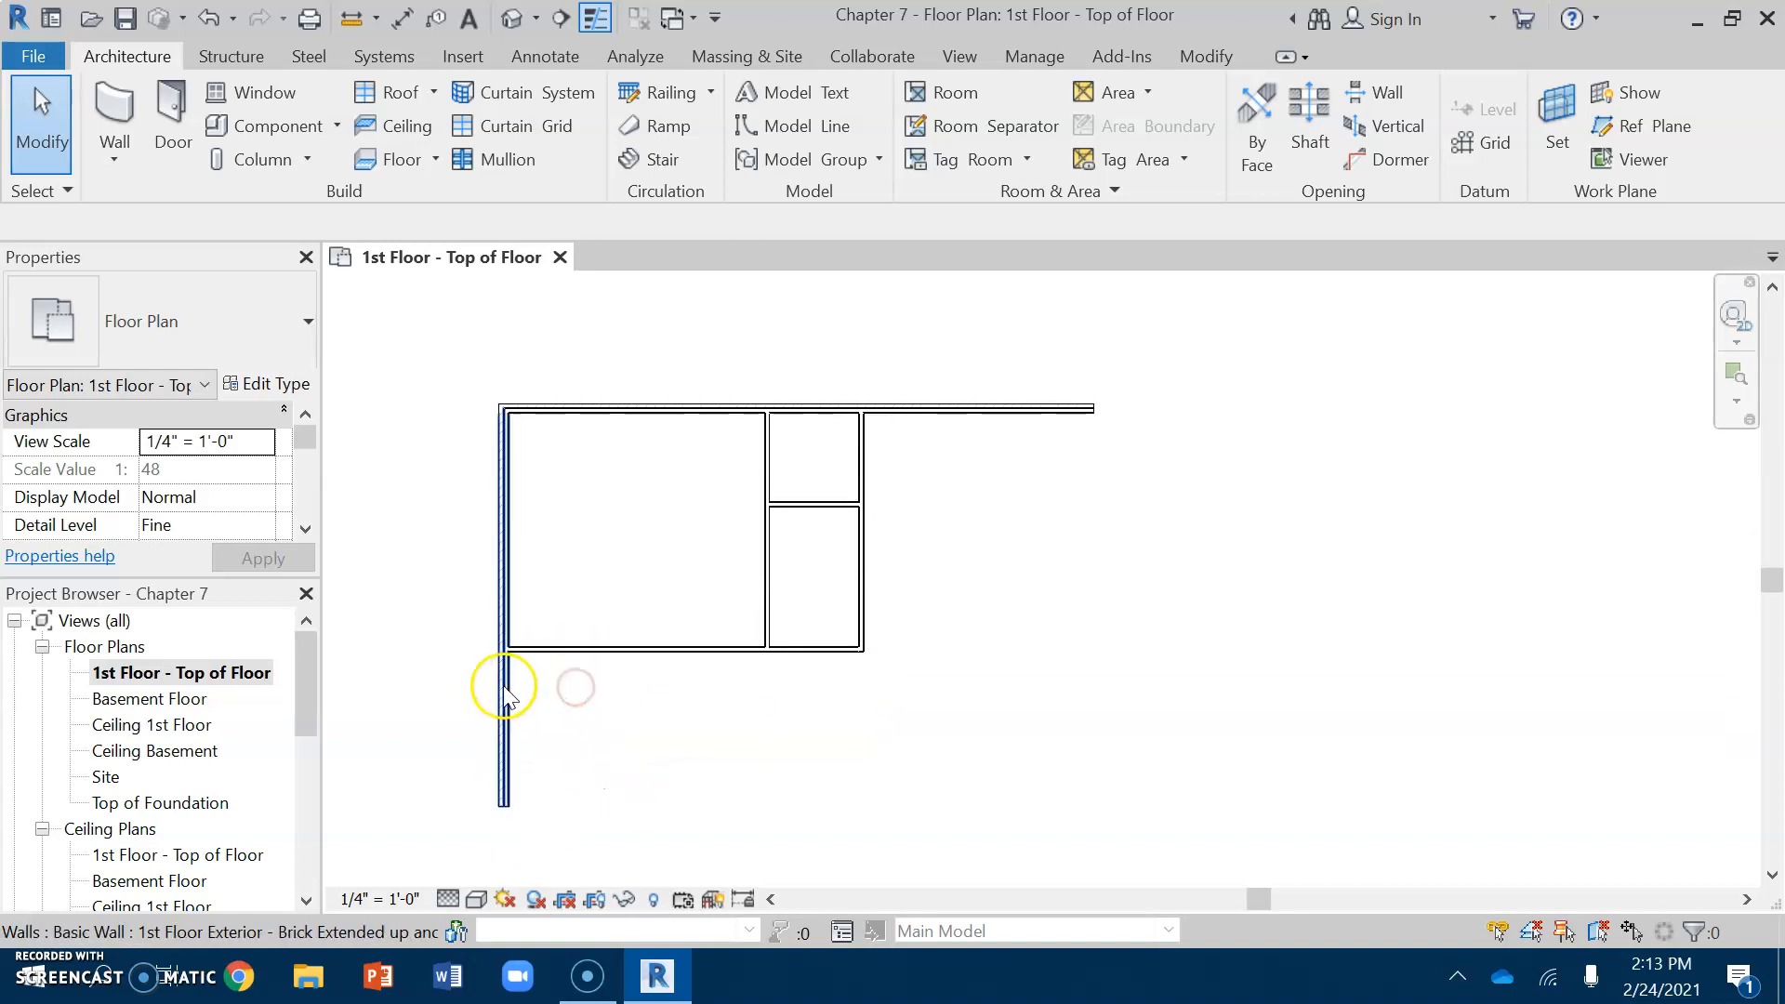